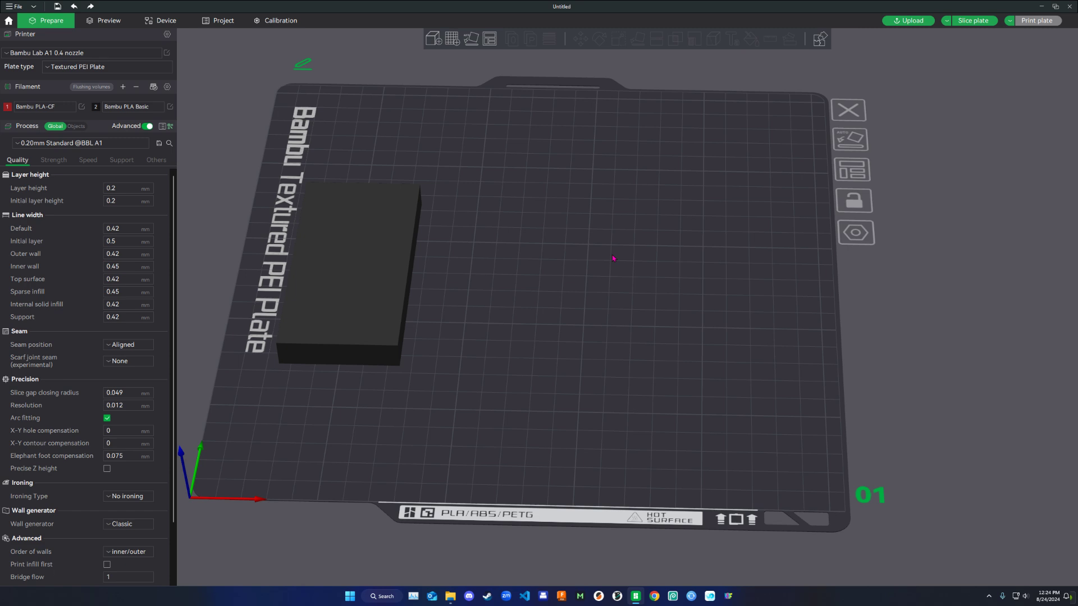
- Show the per-object list, add a cube primitive and move it to the rear of the plate
scroll(576, 290, "up", 3)
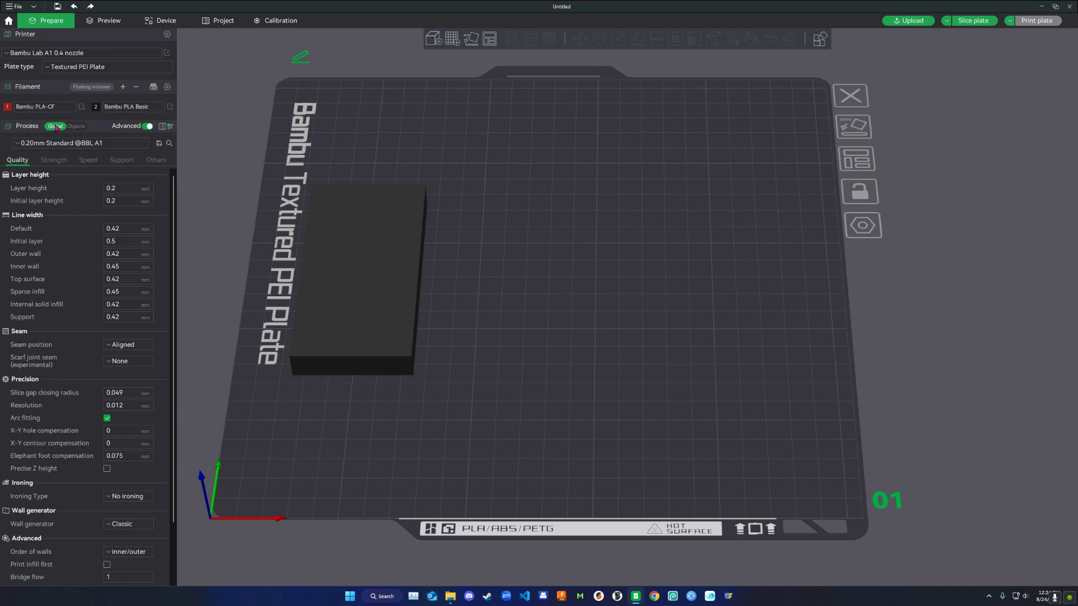
left_click(79, 127)
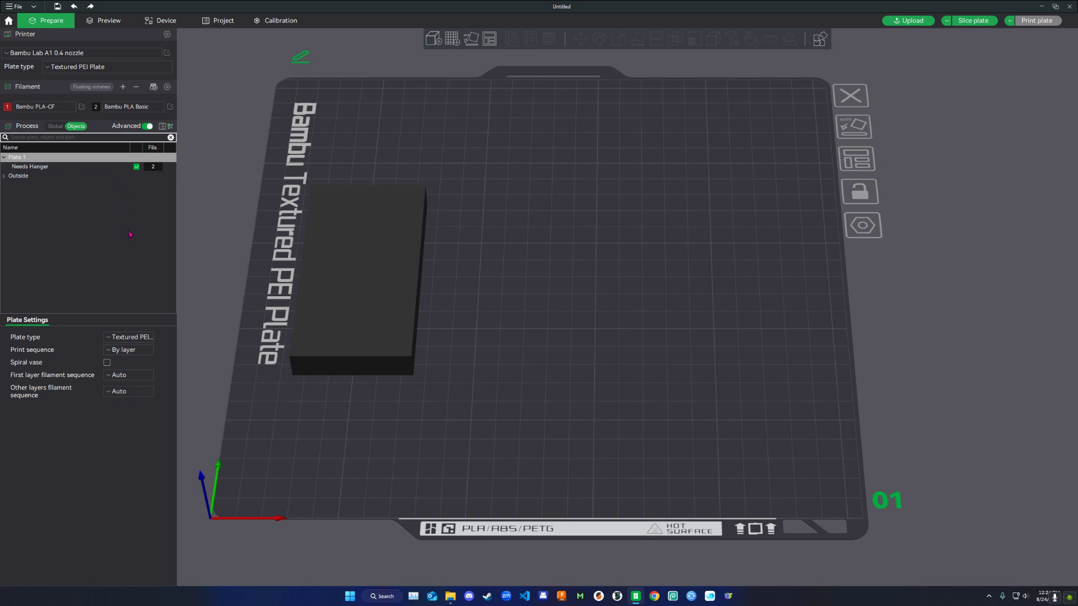
right_click(577, 282)
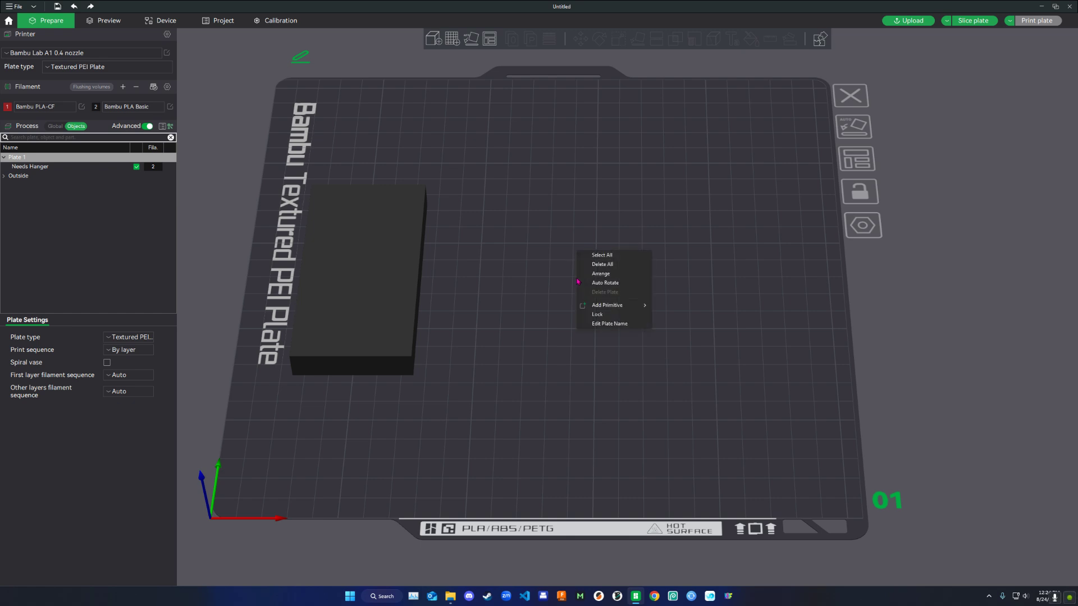
mouse_move(610, 309)
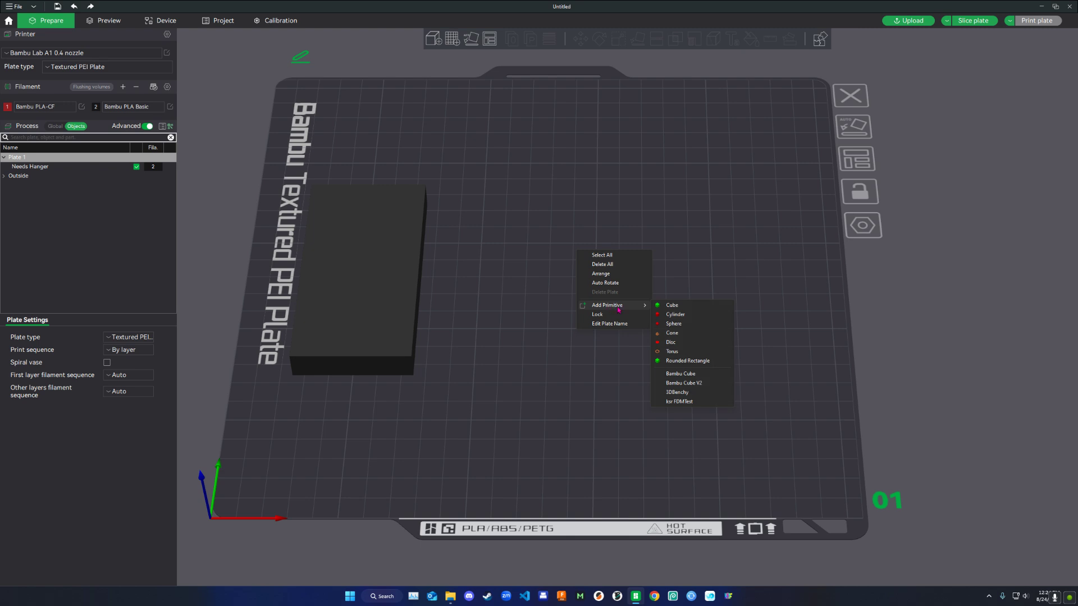
left_click(669, 305)
left_click_drag(525, 261, 603, 130)
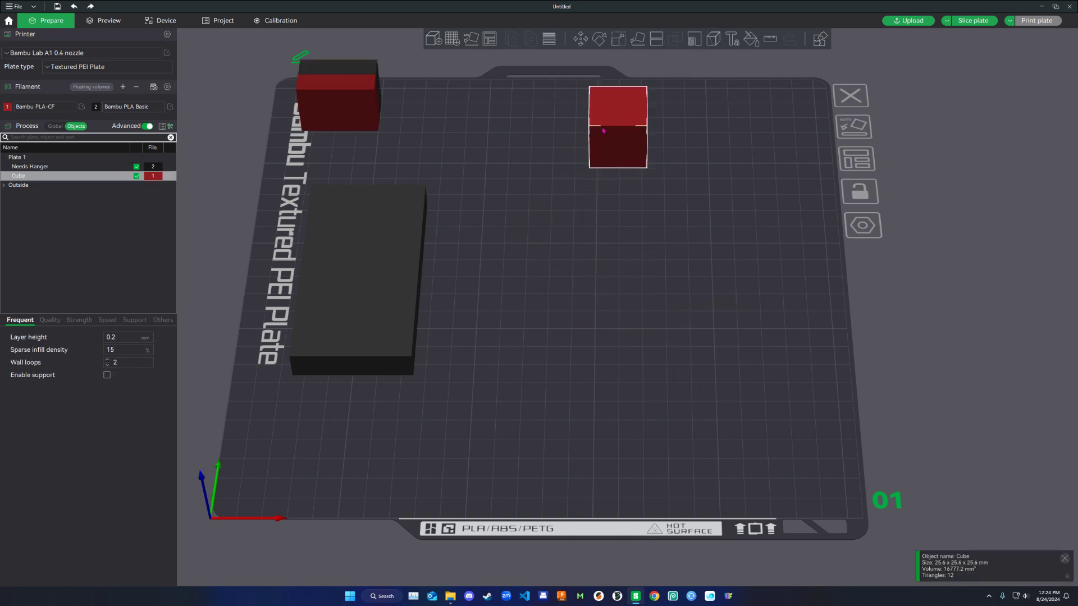
- Add a cylinder primitive and place it beside the cube at the rear of the plate
left_click(534, 291)
right_click(536, 254)
mouse_move(589, 308)
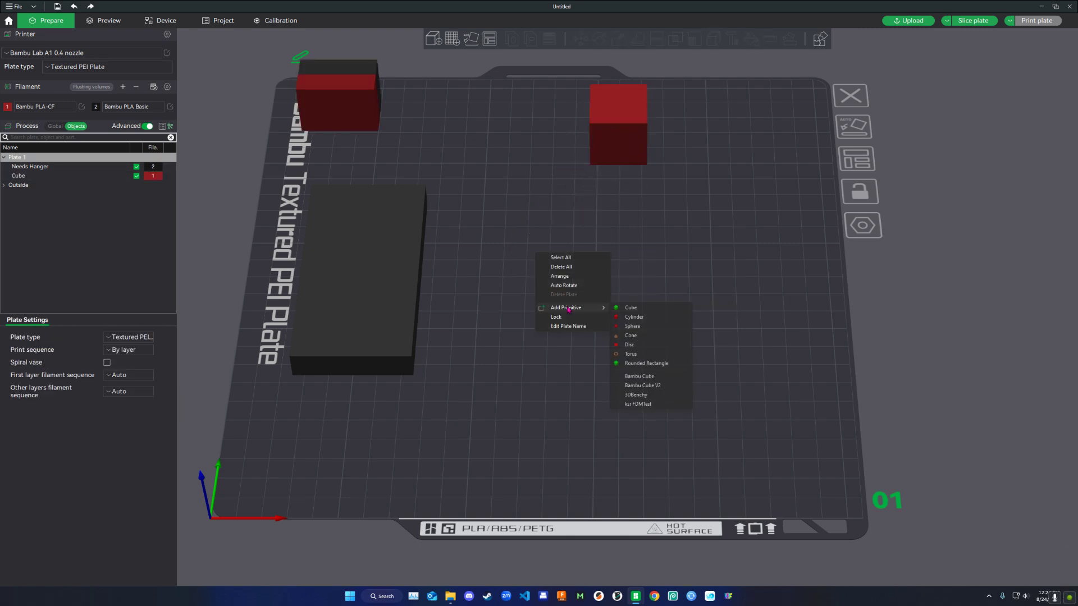
left_click(635, 317)
left_click_drag(542, 264, 699, 123)
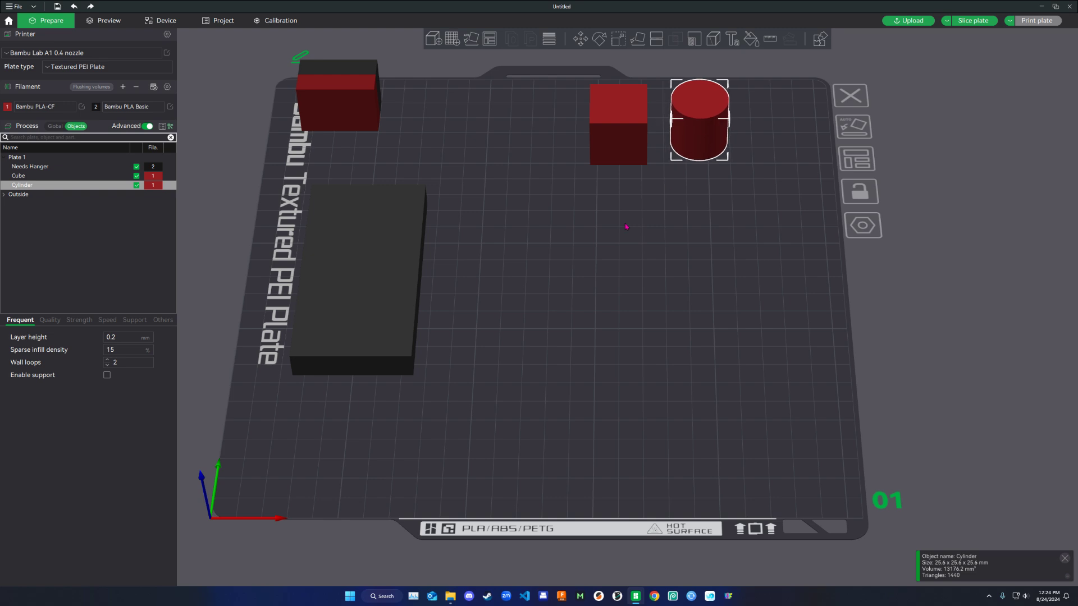
- Add a cone primitive and place it beyond the cylinder, completing the row at the rear of the plate
right_click(566, 256)
left_click(508, 288)
right_click(549, 274)
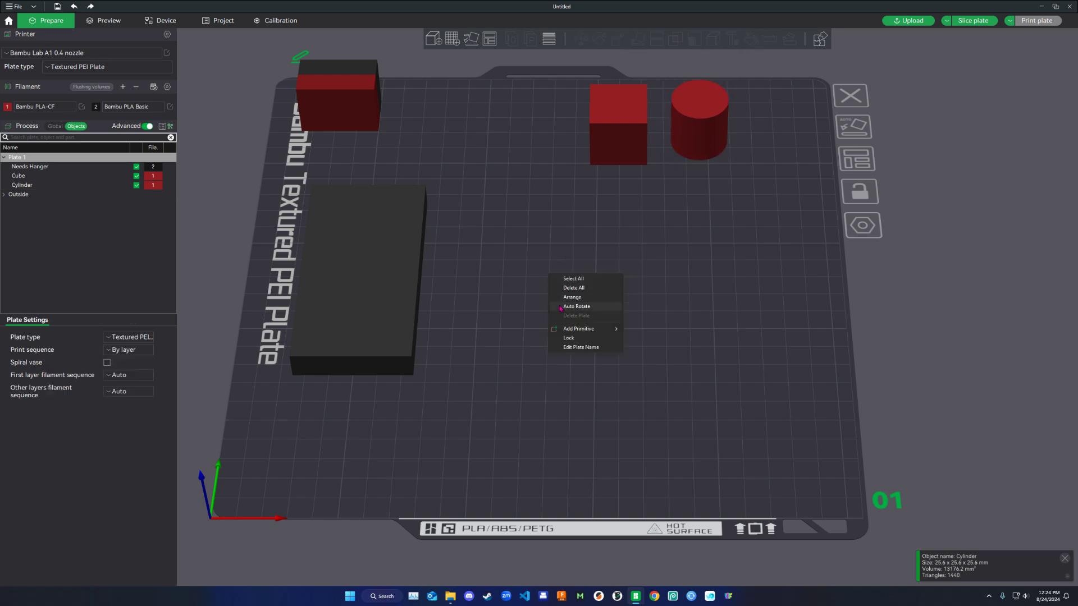
mouse_move(600, 329)
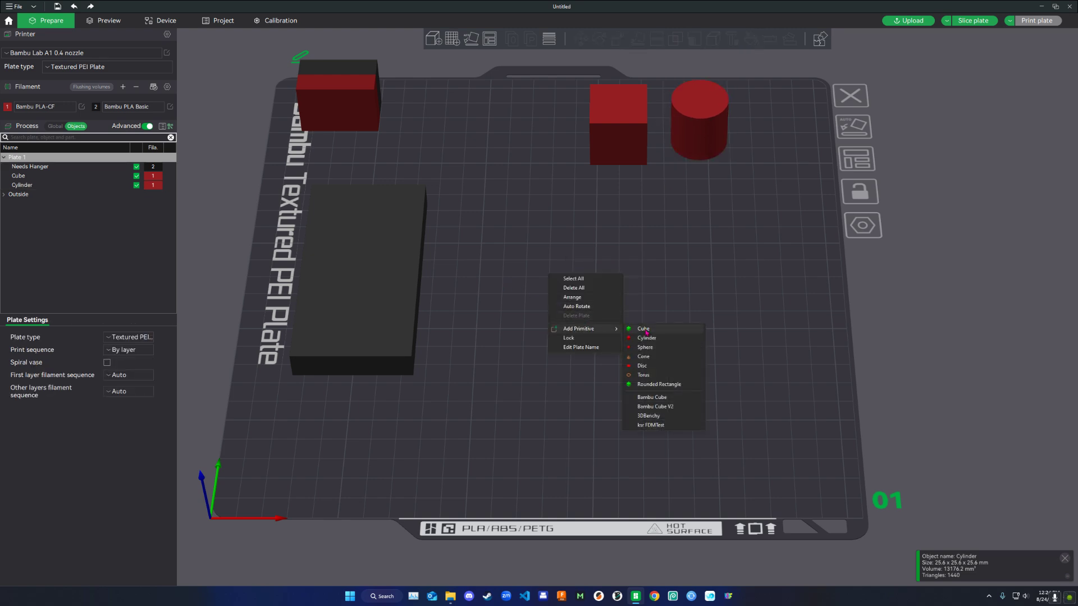
left_click(671, 356)
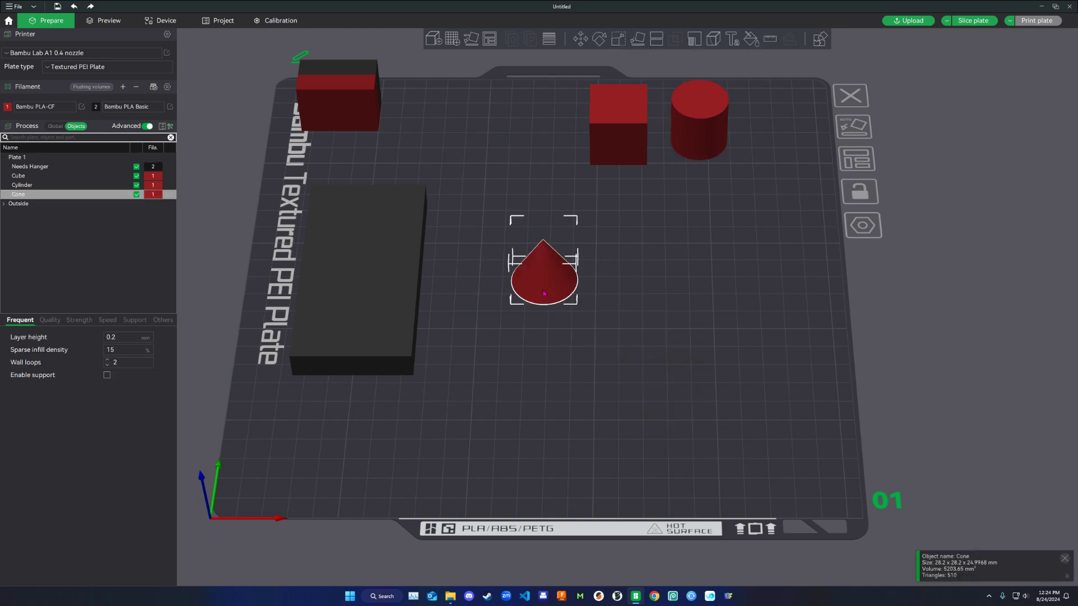
left_click(675, 265)
- Add two more cube primitives and place them side by side near the middle of the plate
right_click(583, 258)
mouse_move(615, 312)
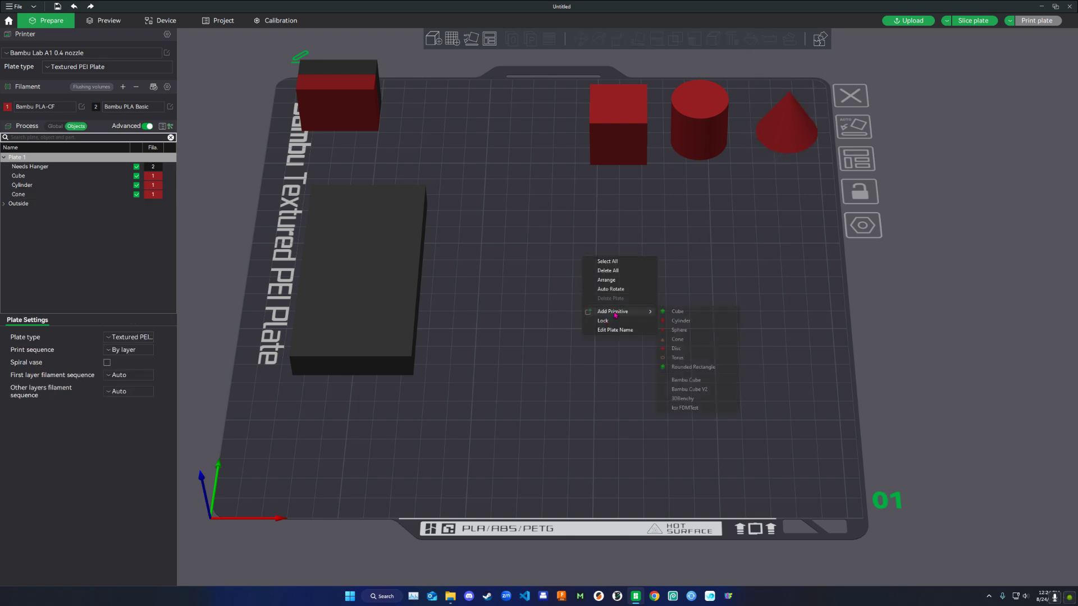
left_click(687, 314)
right_click(645, 270)
mouse_move(677, 328)
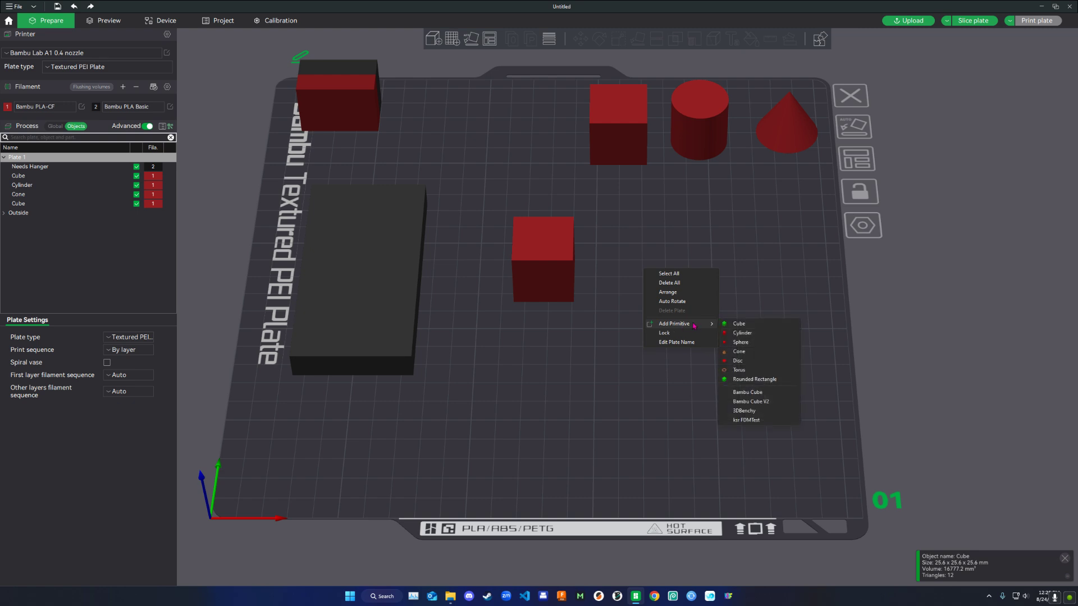
left_click(747, 323)
left_click_drag(555, 210, 628, 253)
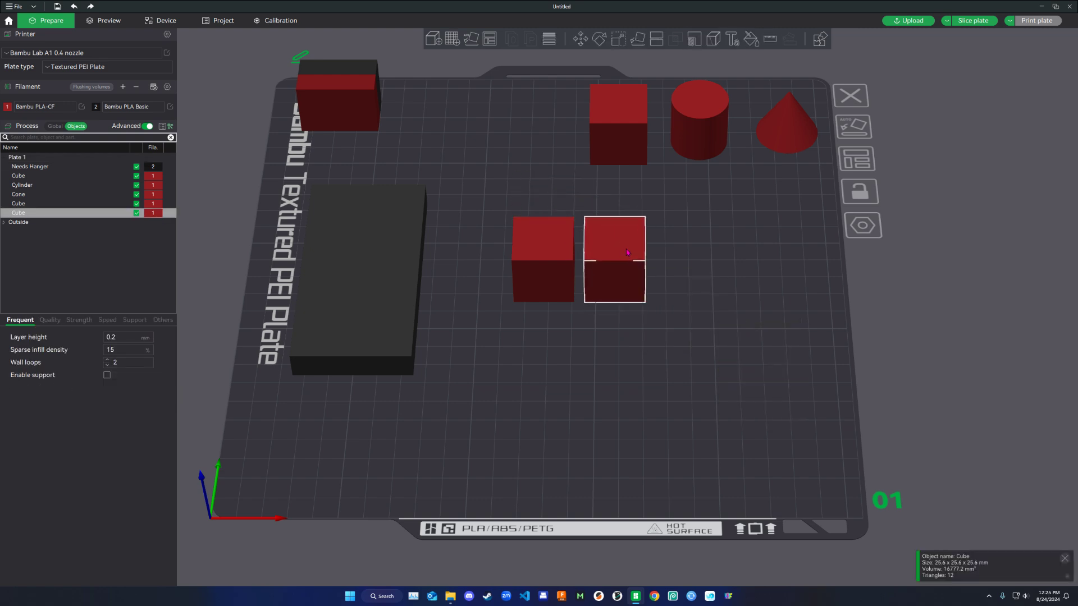
left_click(683, 312)
- Move the two middle cubes slightly farther apart from each other
scroll(652, 326, "up", 2)
right_click_drag(590, 351, 611, 414)
left_click_drag(611, 414, 616, 411)
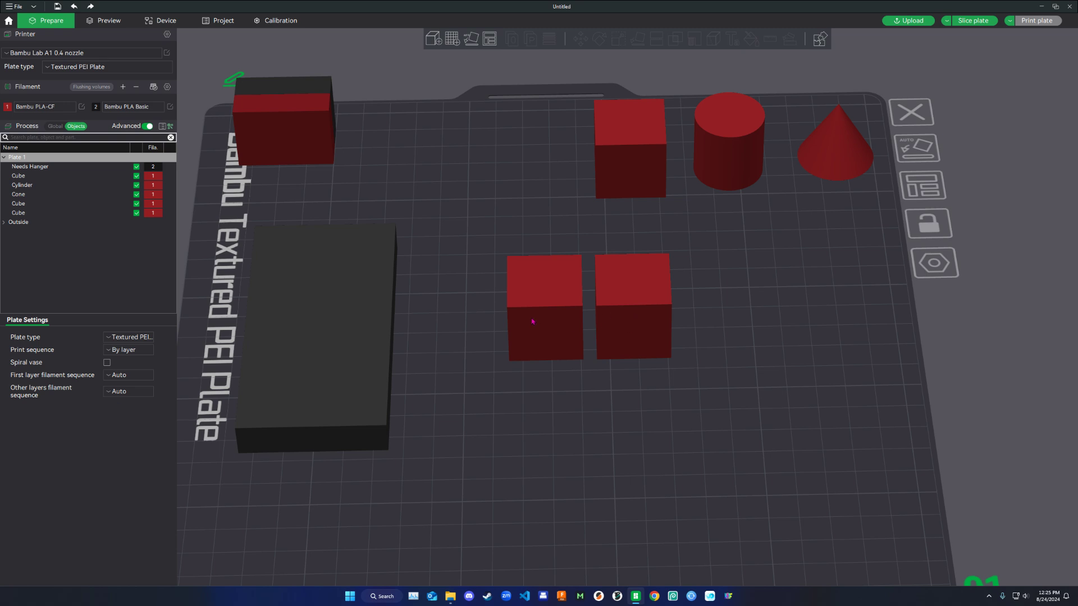
left_click_drag(648, 312, 667, 309)
left_click_drag(554, 309, 561, 311)
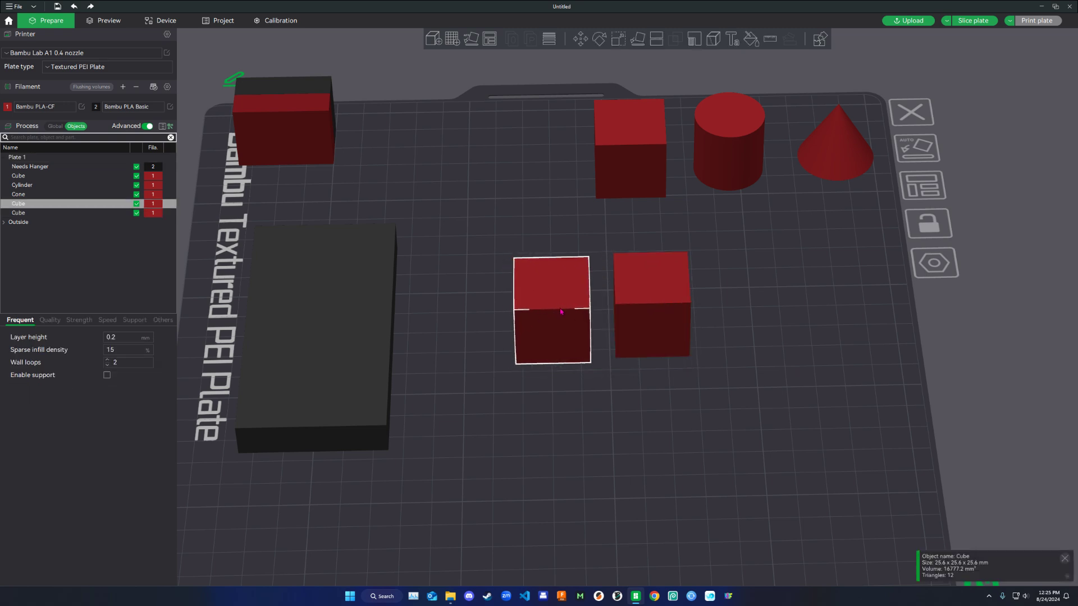
left_click(613, 367)
left_click_drag(613, 368, 612, 373)
left_click(649, 317)
left_click(615, 398)
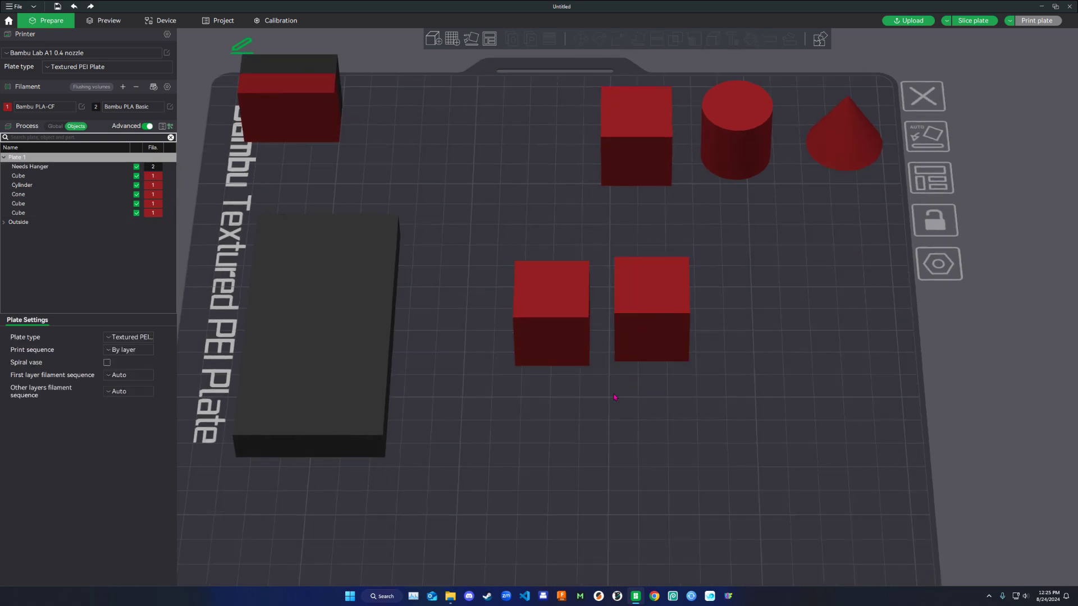
- Center both middle cubes on the plate so that they coincide
scroll(629, 409, "up", 2)
right_click(524, 278)
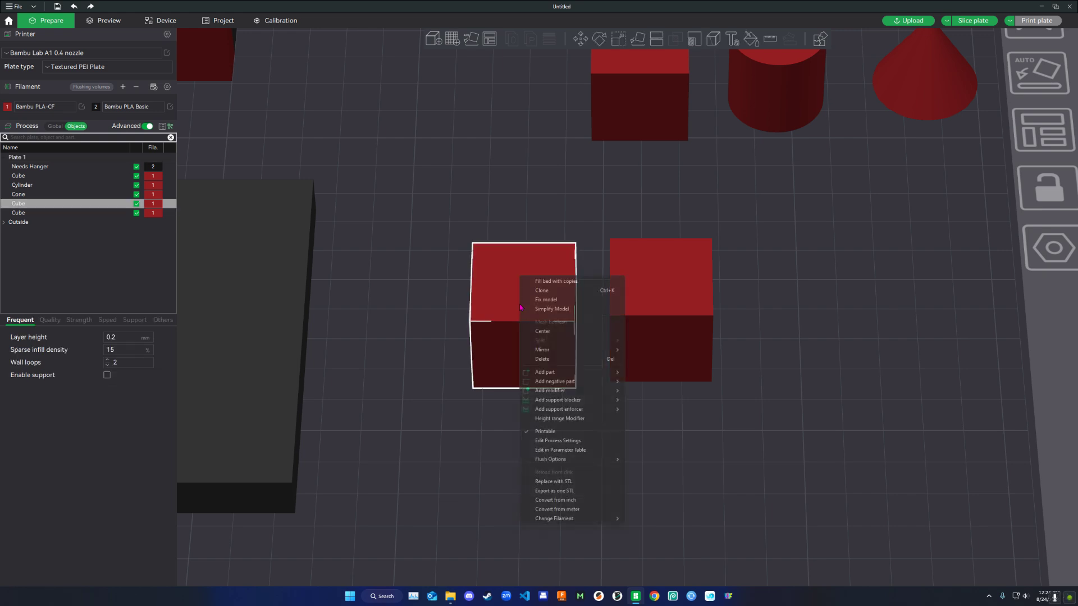
right_click(645, 278)
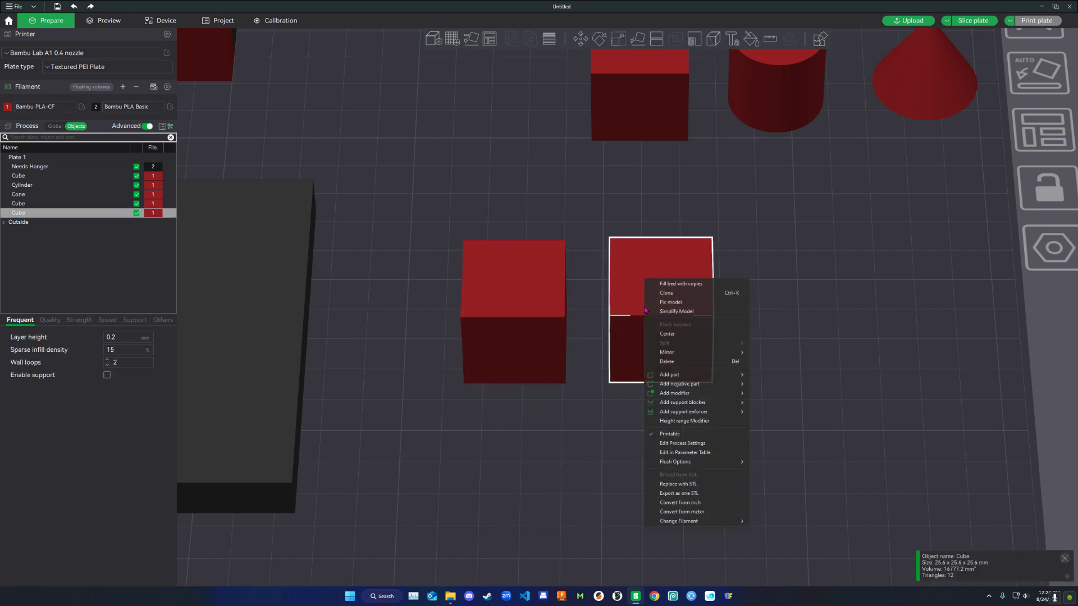
left_click(659, 334)
- Rotate the selected center cube 45 degrees about the Y axis
left_click_drag(581, 354, 664, 310)
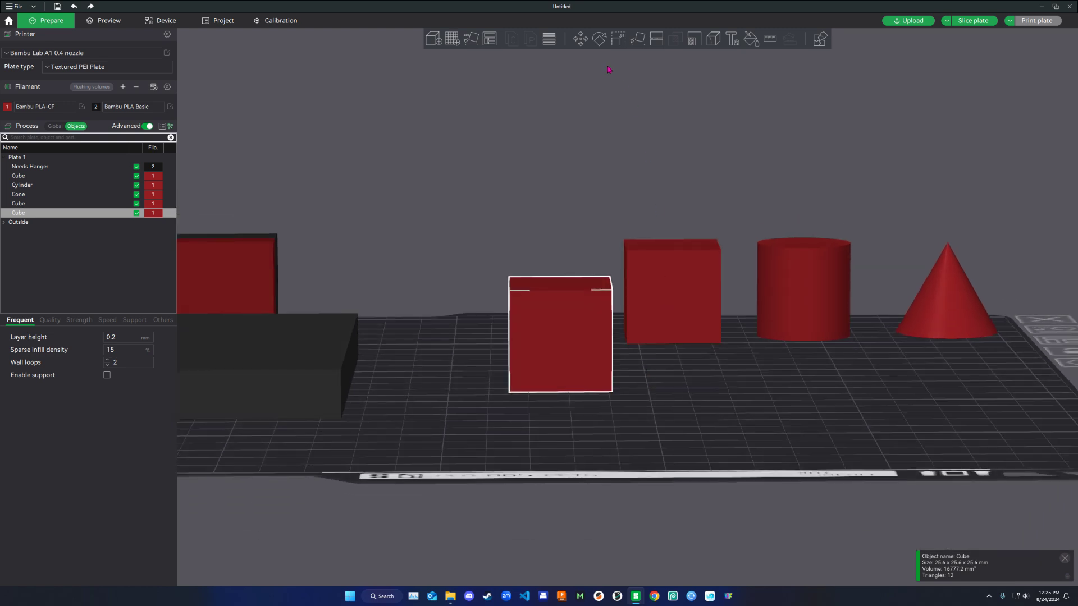
left_click(599, 39)
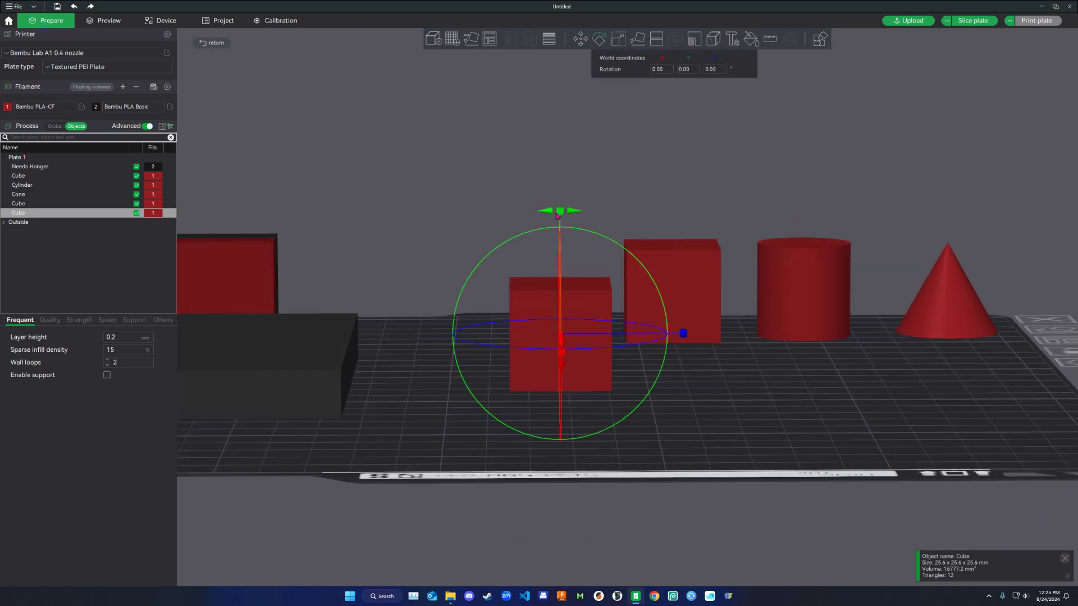
left_click_drag(559, 211, 638, 259)
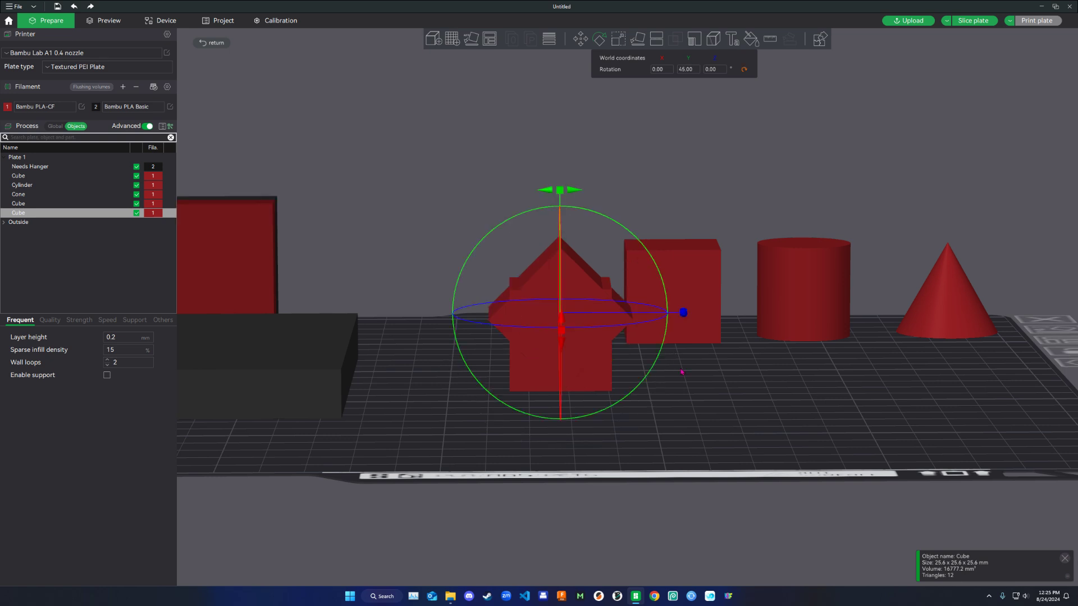
left_click(695, 421)
- Scale the unrotated center cube to about 46.9 mm in X and 49.7 mm in Y
scroll(635, 433, "up", 5)
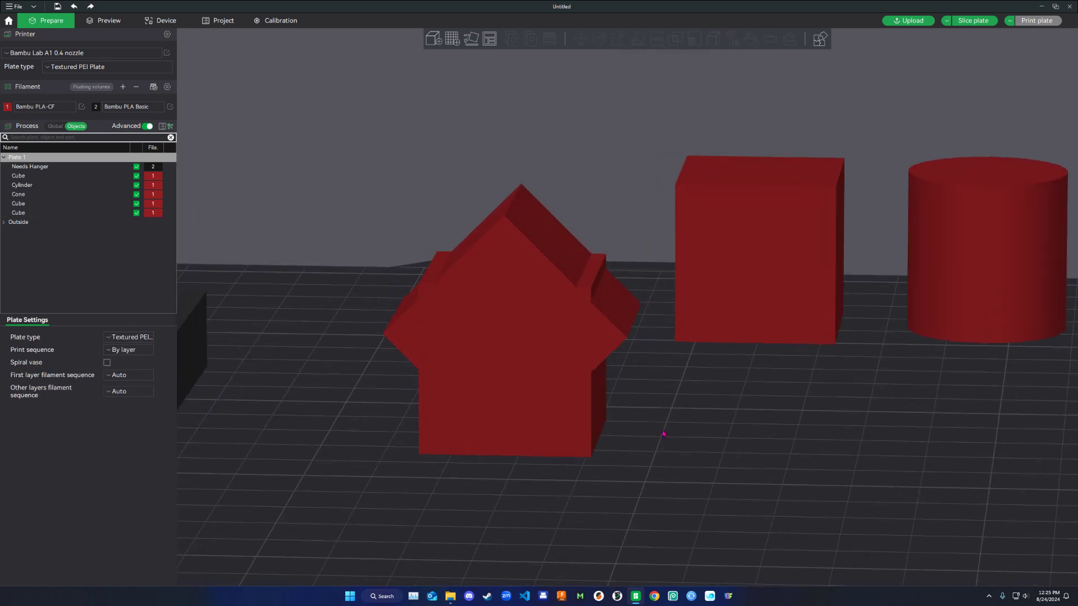
left_click(596, 431)
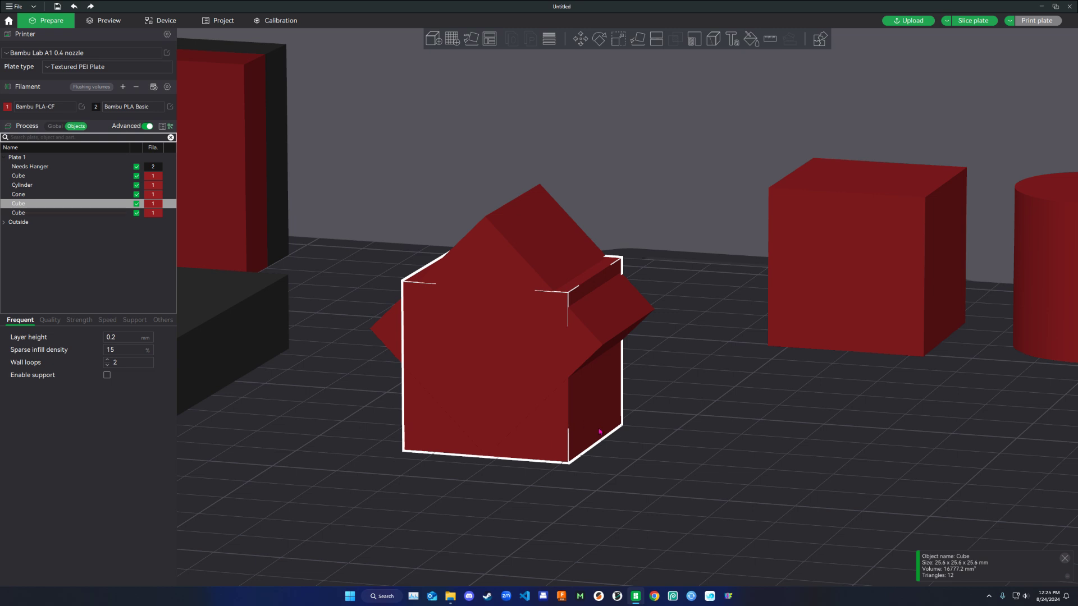
left_click(624, 42)
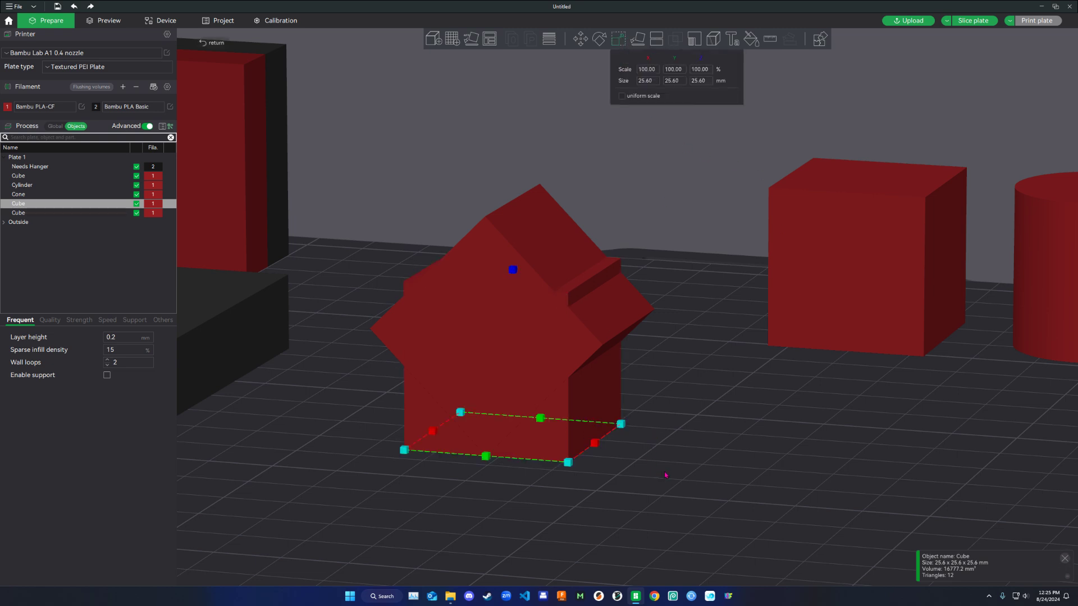
right_click_drag(665, 475, 708, 397)
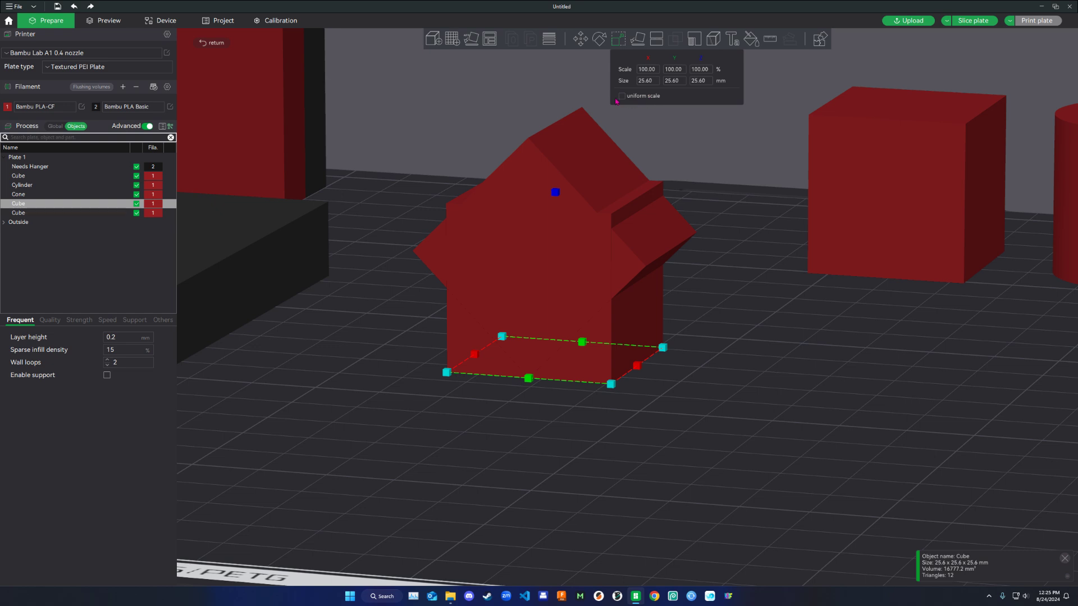
left_click_drag(636, 366, 702, 371)
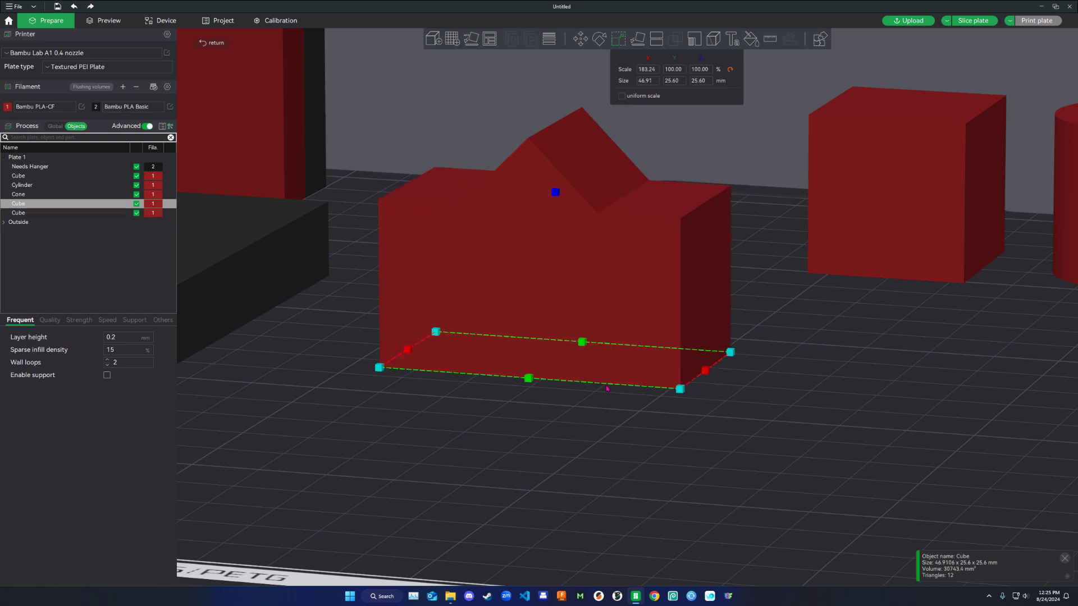
left_click_drag(528, 378, 524, 407)
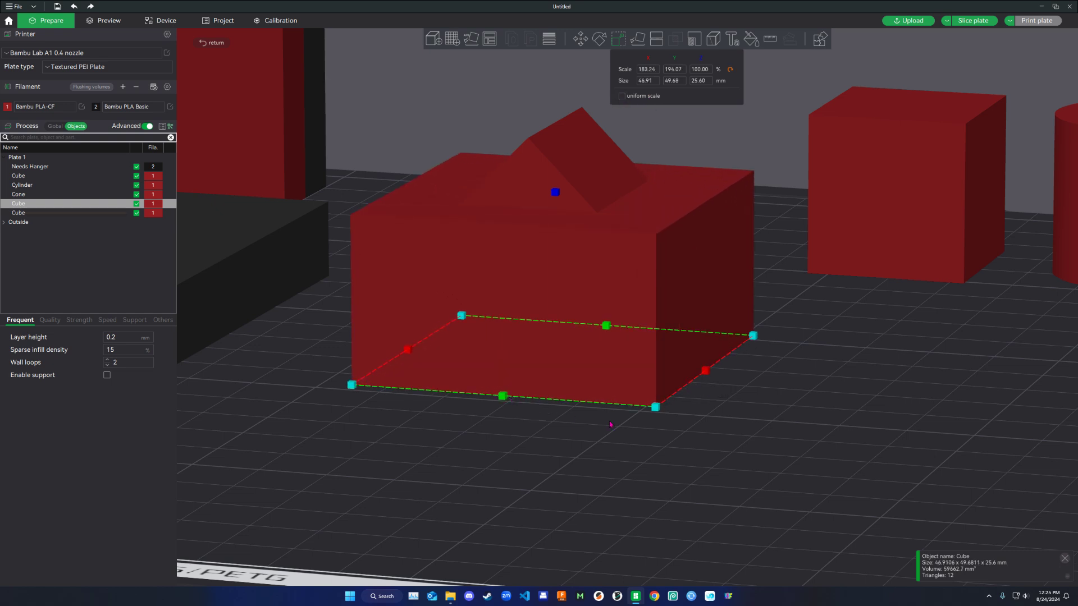
left_click(798, 376)
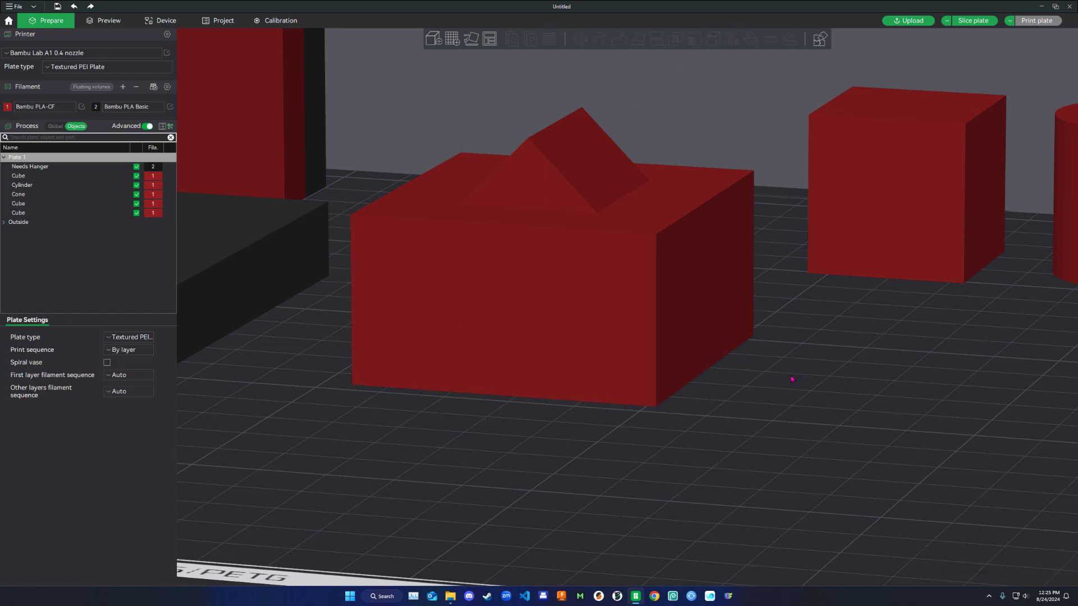
- Select the enlarged block together with the rotated cube and assemble them into one object
left_click_drag(796, 378, 779, 397)
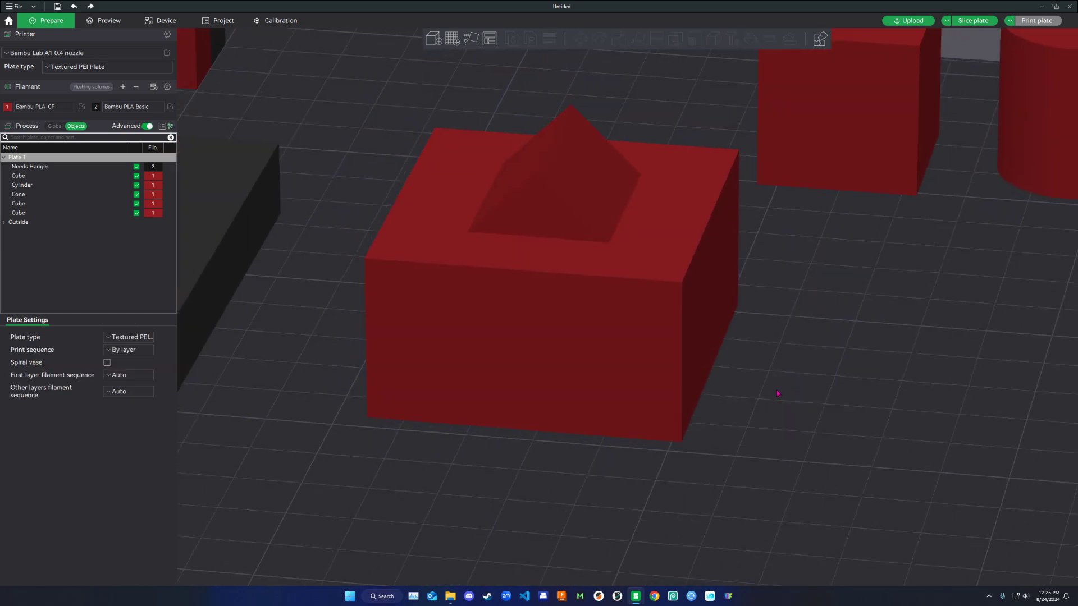
left_click(672, 300)
left_click(579, 178, "ctrl")
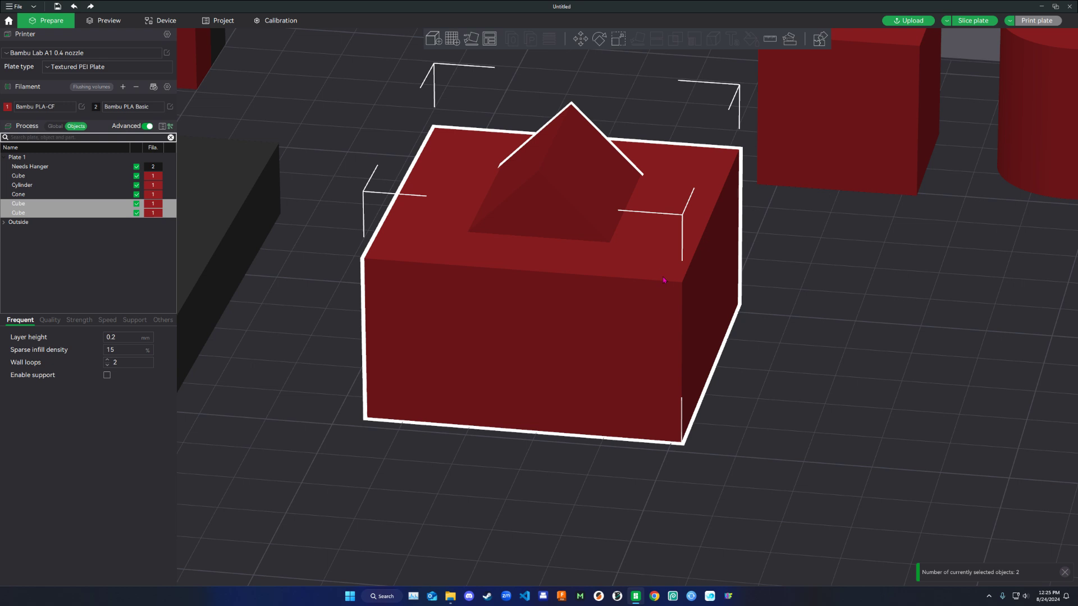
right_click(664, 250)
left_click(686, 254)
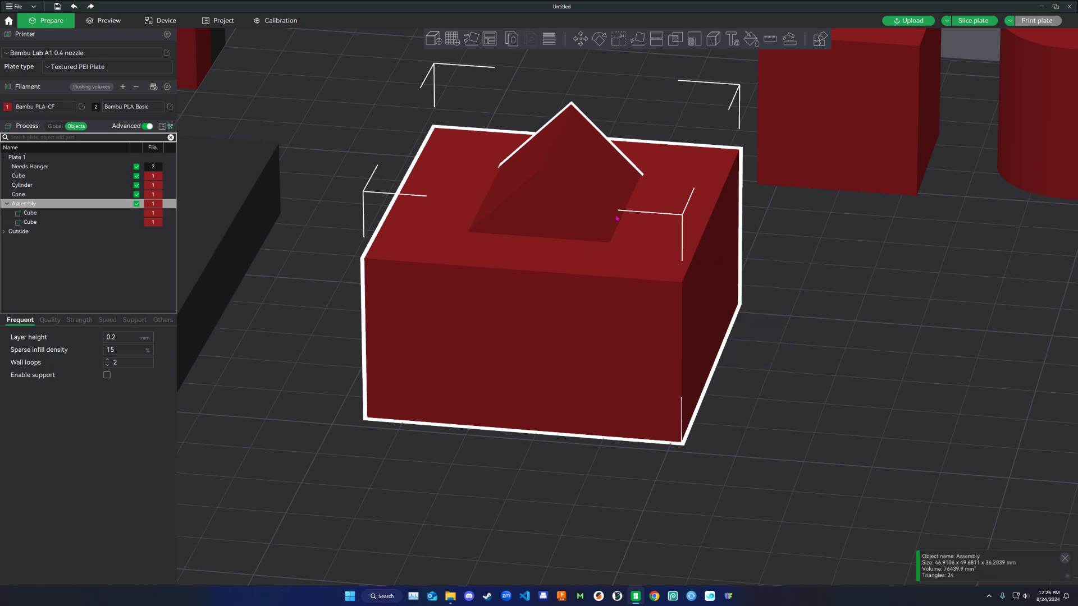
- Subtract the enlarged block from the rotated cube with a Mesh Boolean Difference, deleting the input
left_click(675, 38)
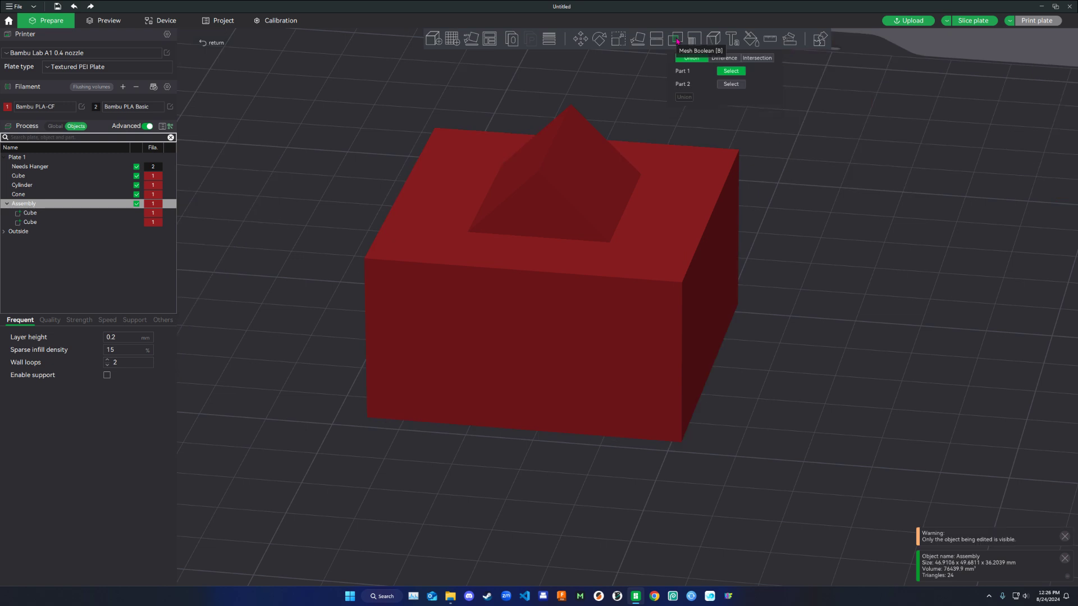
left_click(724, 58)
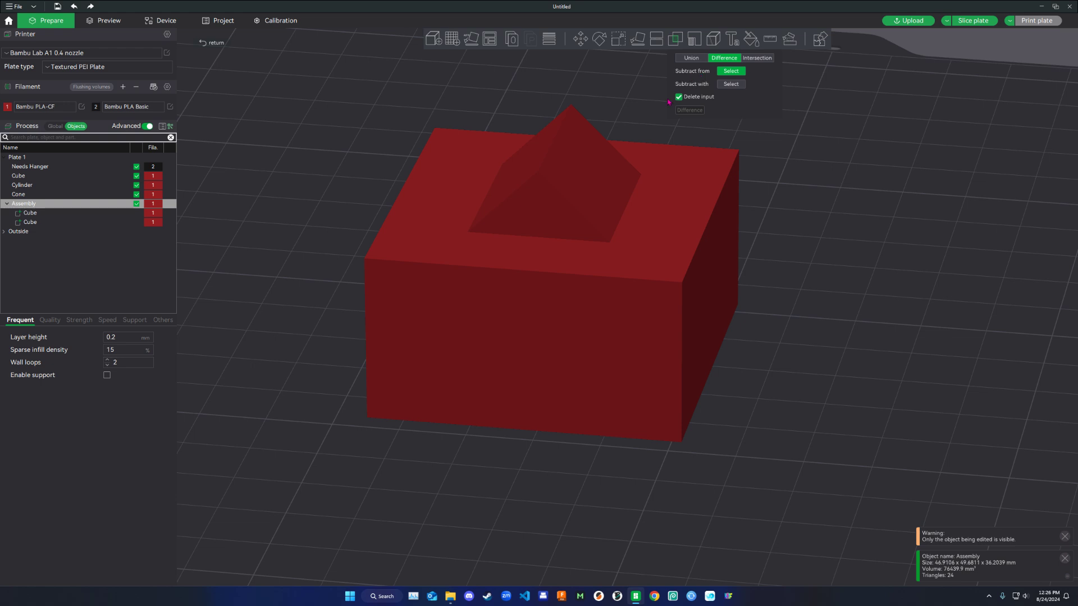
left_click(554, 173)
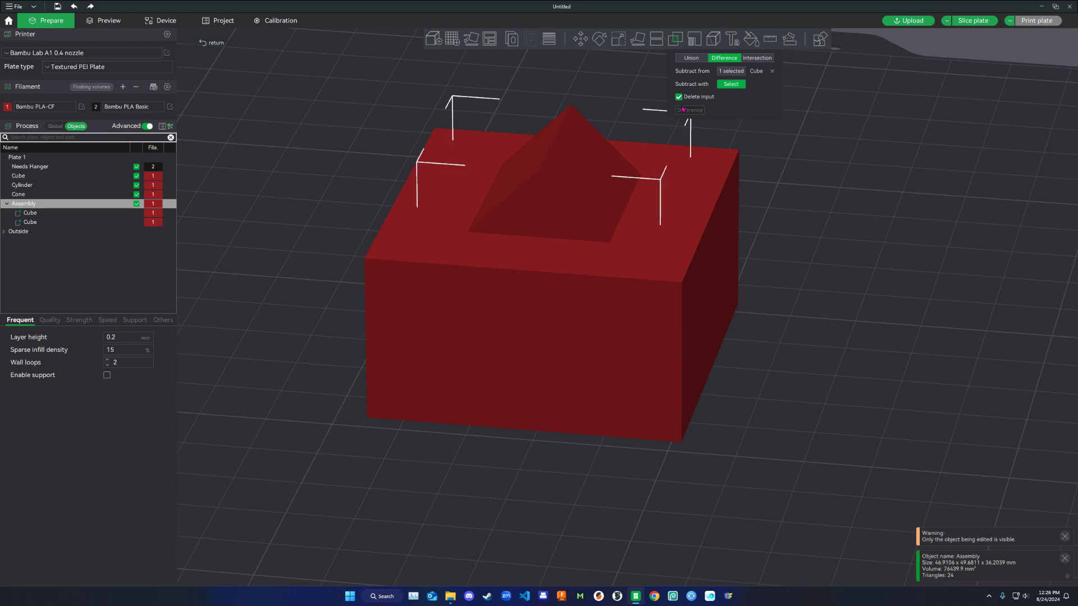
left_click(696, 264)
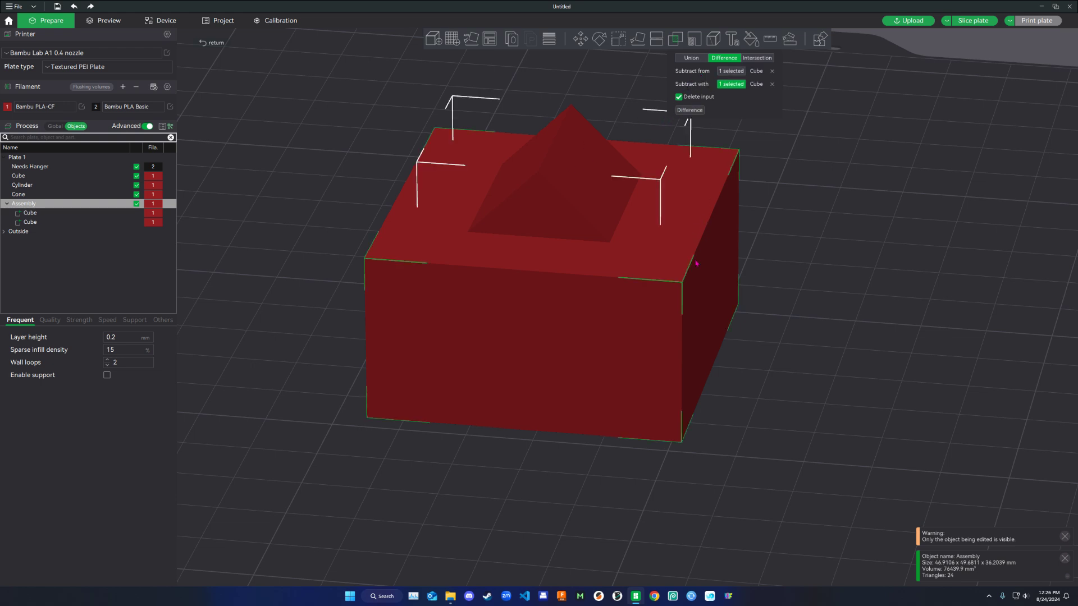
left_click(690, 110)
- Move the new triangular piece beside the cube at the back of the plate and line up the cylinder and cone with that row
left_click_drag(569, 340, 669, 121)
left_click(695, 287)
left_click_drag(695, 288, 565, 321)
scroll(566, 322, "down", 5)
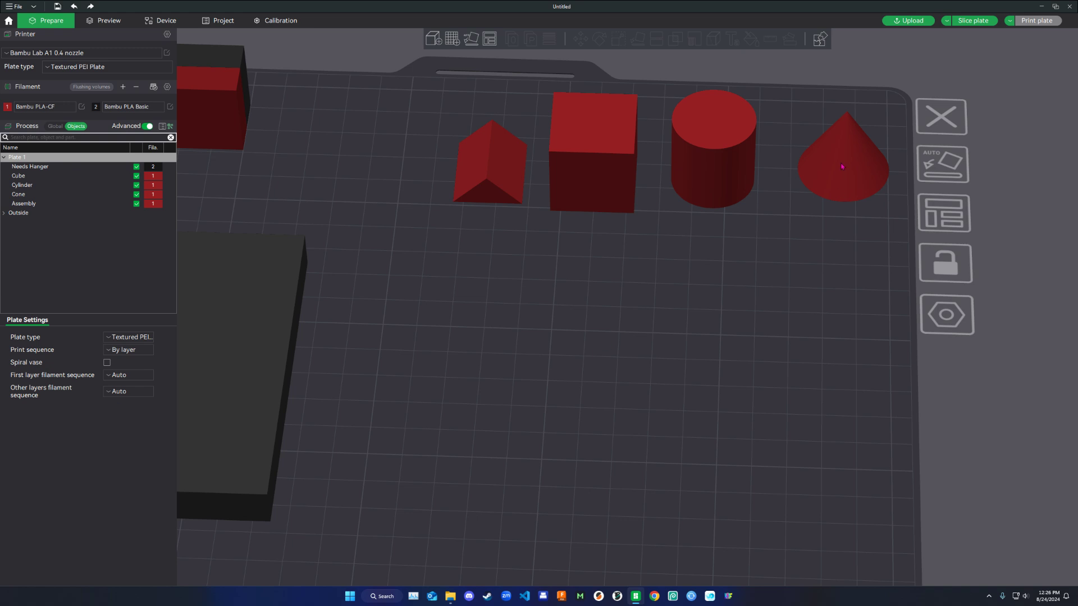
left_click_drag(842, 167, 821, 174)
left_click_drag(716, 168, 713, 172)
left_click_drag(819, 178, 816, 181)
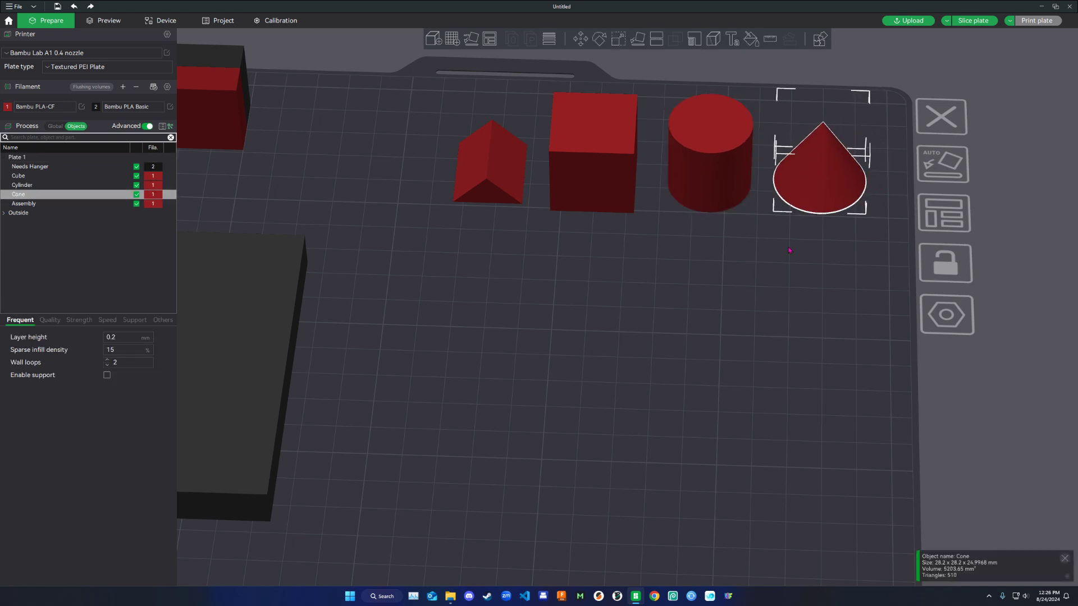
left_click(789, 250)
scroll(350, 195, "down", 2)
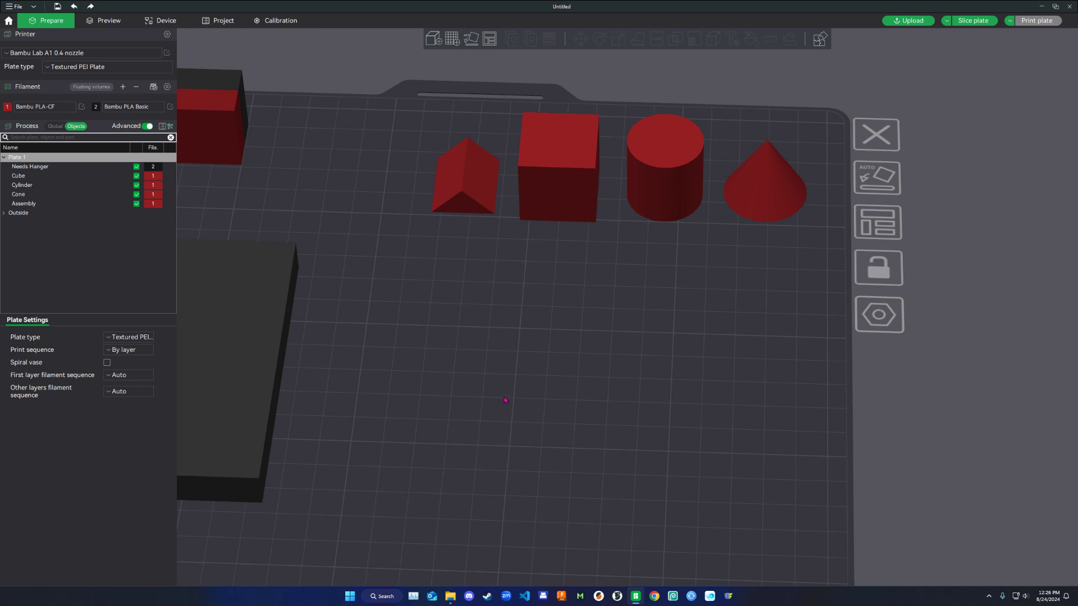
- Rename the Assembly object as Triangle
left_click(24, 204)
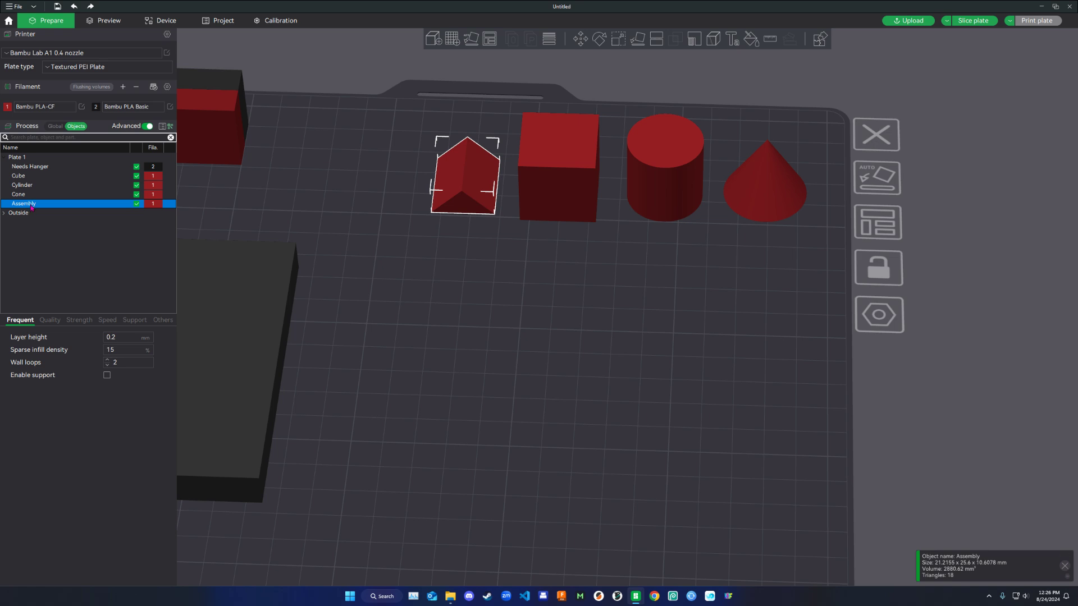
double_click(32, 204)
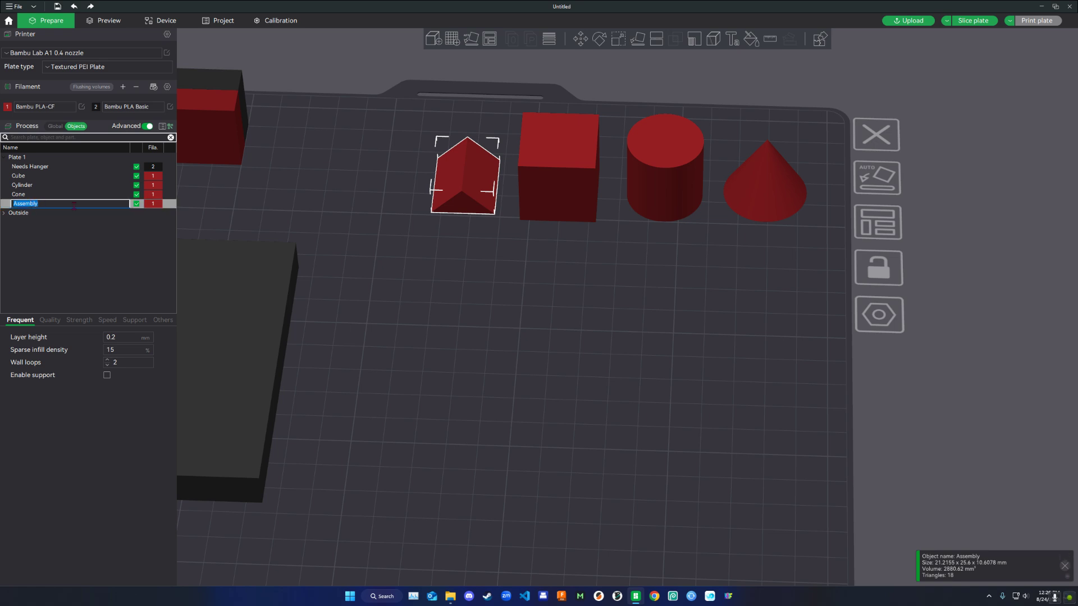
type("Triangle")
key("Return")
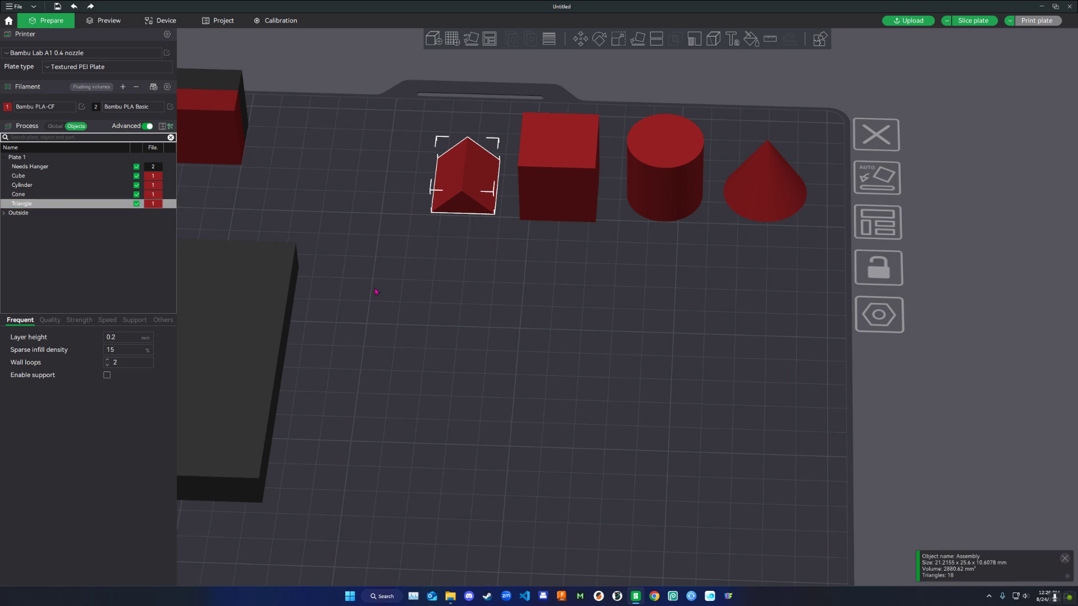
left_click(327, 276)
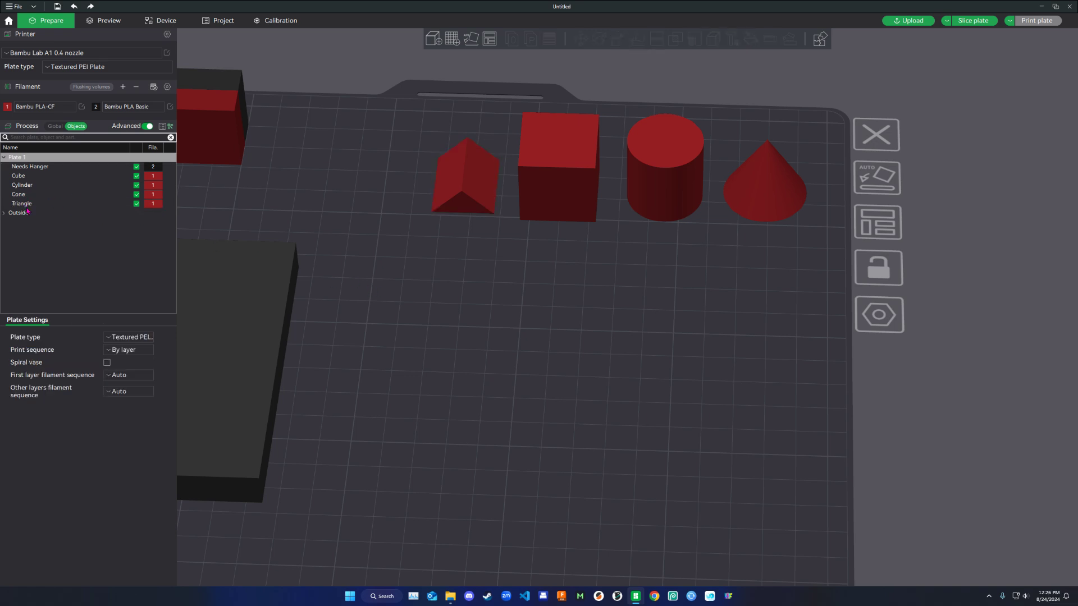
- Make two copies of the cylinder and place them side by side in the open area in front of the primitives
middle_click_drag(655, 338, 618, 356)
scroll(617, 354, "down", 3)
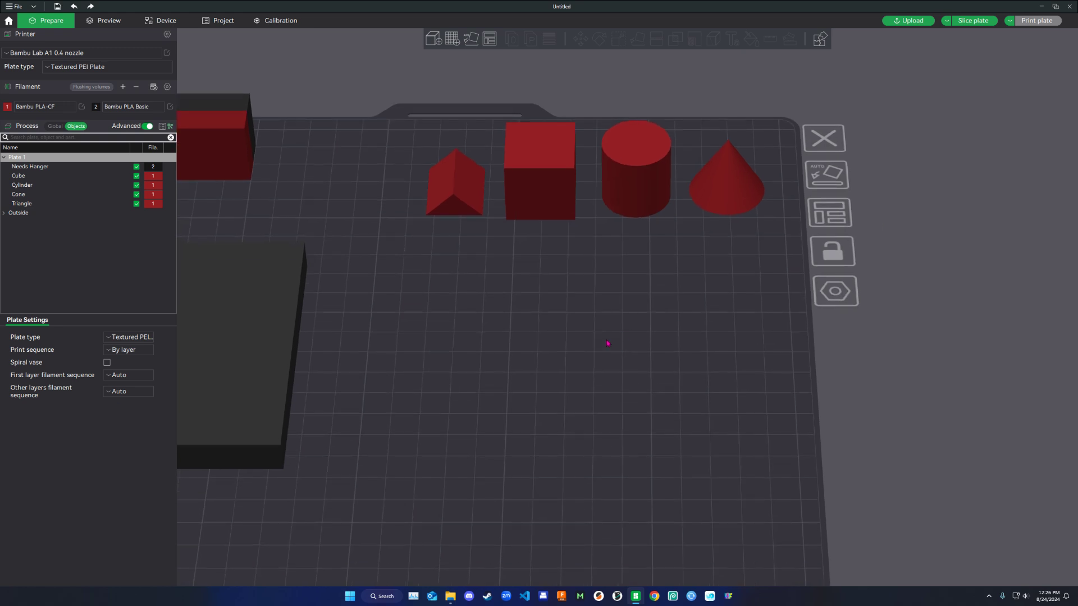
left_click(633, 177)
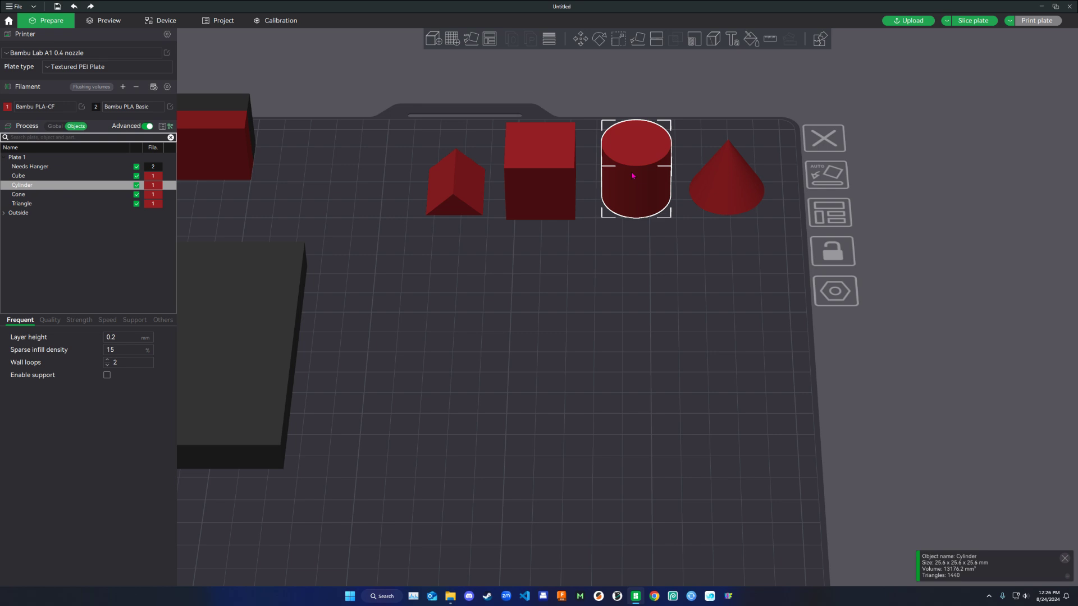
key("ctrl+v")
key("ctrl+v")
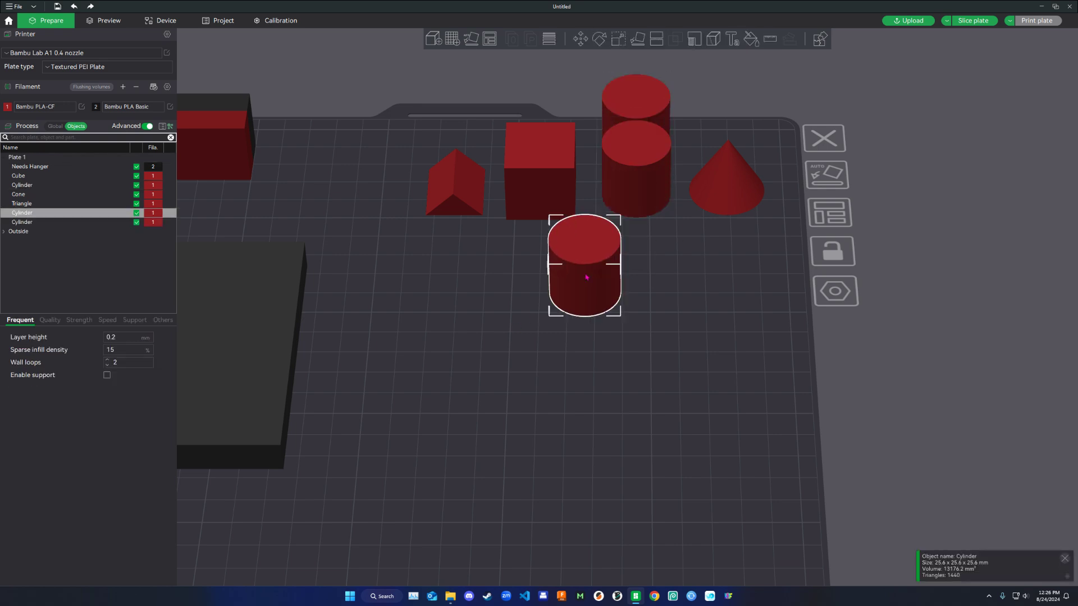
left_click_drag(635, 99, 509, 314)
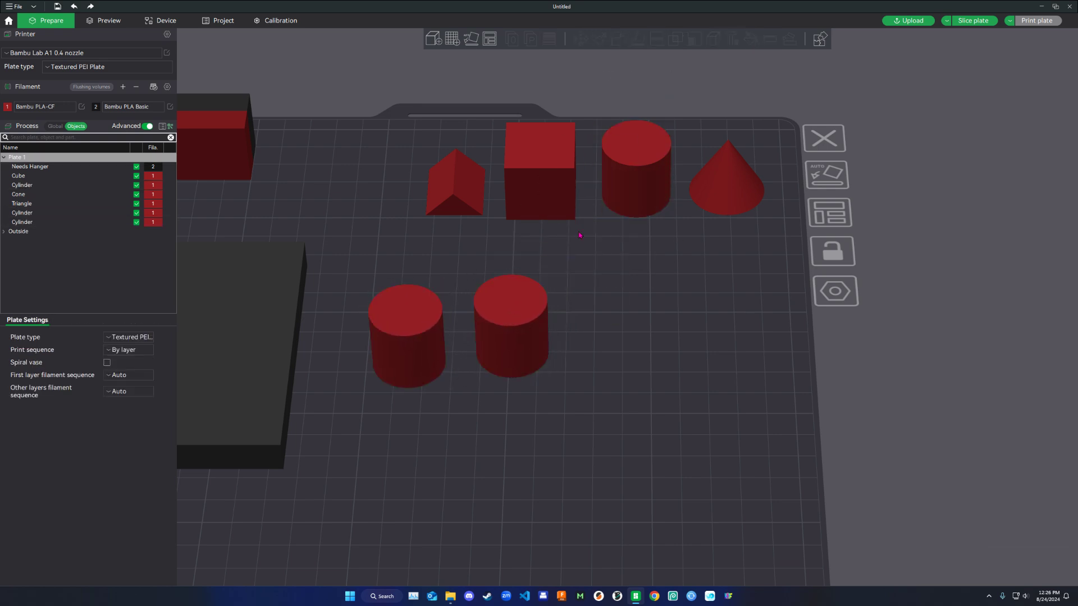
- Duplicate the cube and place the copy on the open plate area to the right of the cylinder copies
left_click(534, 153)
key("ctrl+c")
key("ctrl+v")
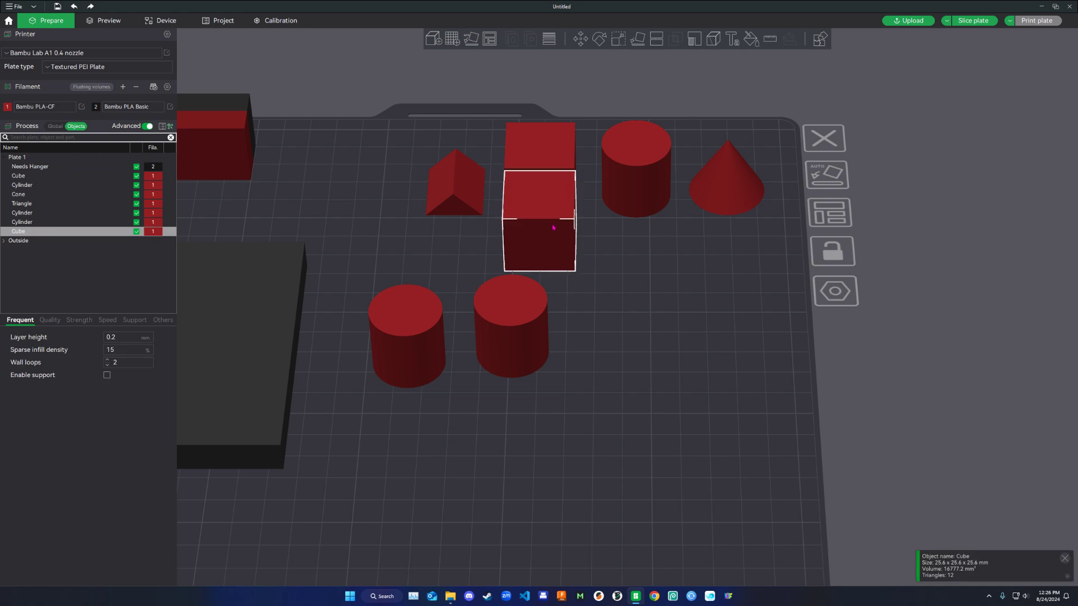
left_click_drag(555, 230, 679, 334)
- Rearrange the two cylinder copies one behind the other, to the left of the copied cube
left_click_drag(519, 328, 507, 280)
left_click_drag(426, 328, 512, 414)
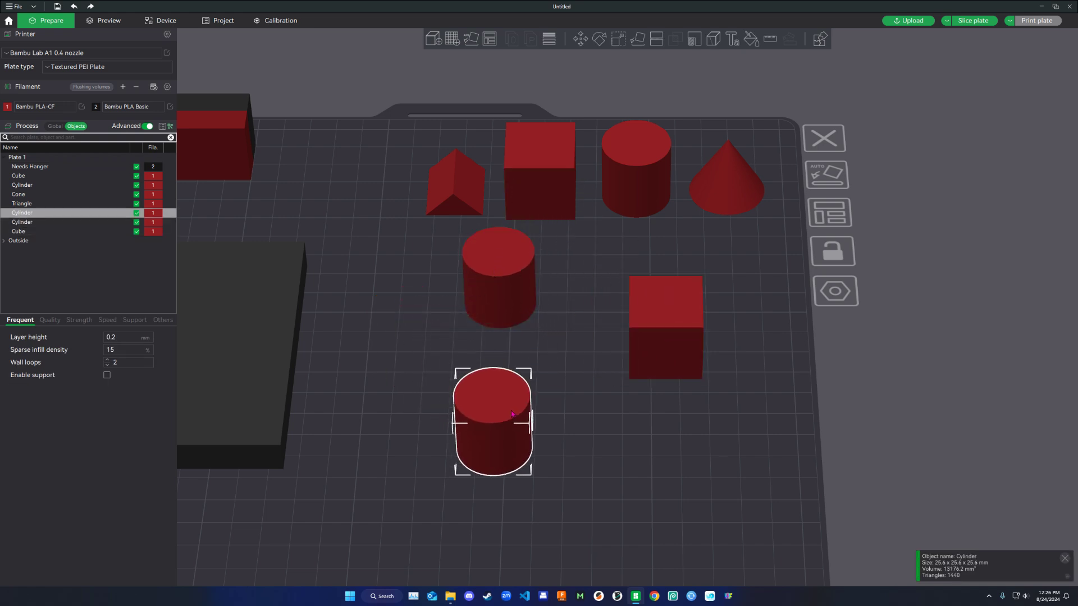
left_click(659, 339)
scroll(550, 396, "up", 3)
left_click(542, 359)
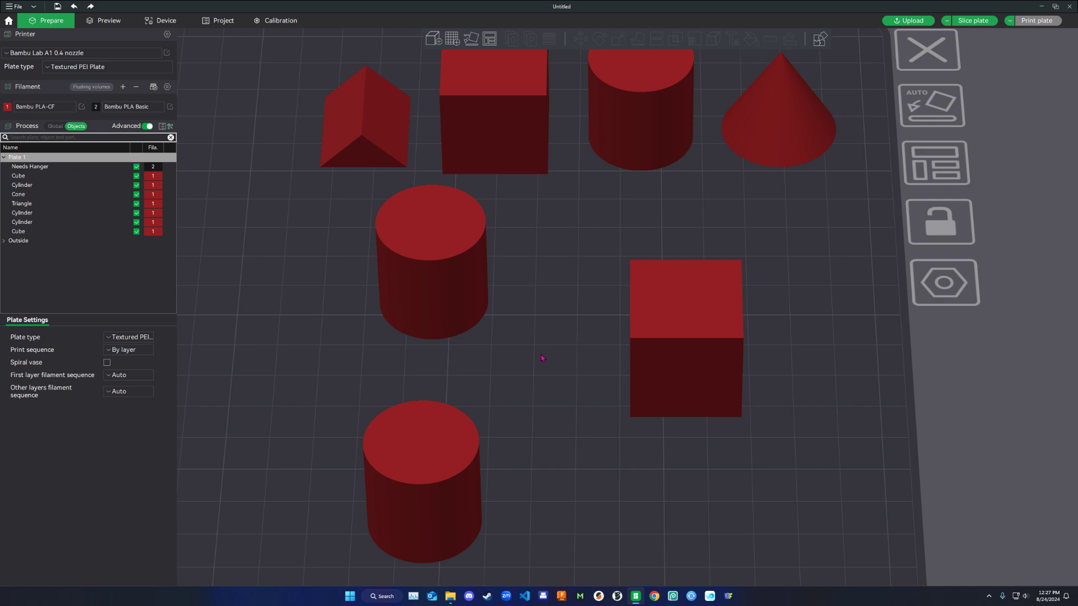
- Set the rear cylinder copy's X and Y sizes to 10 mm each with the Scale tool
left_click(452, 283)
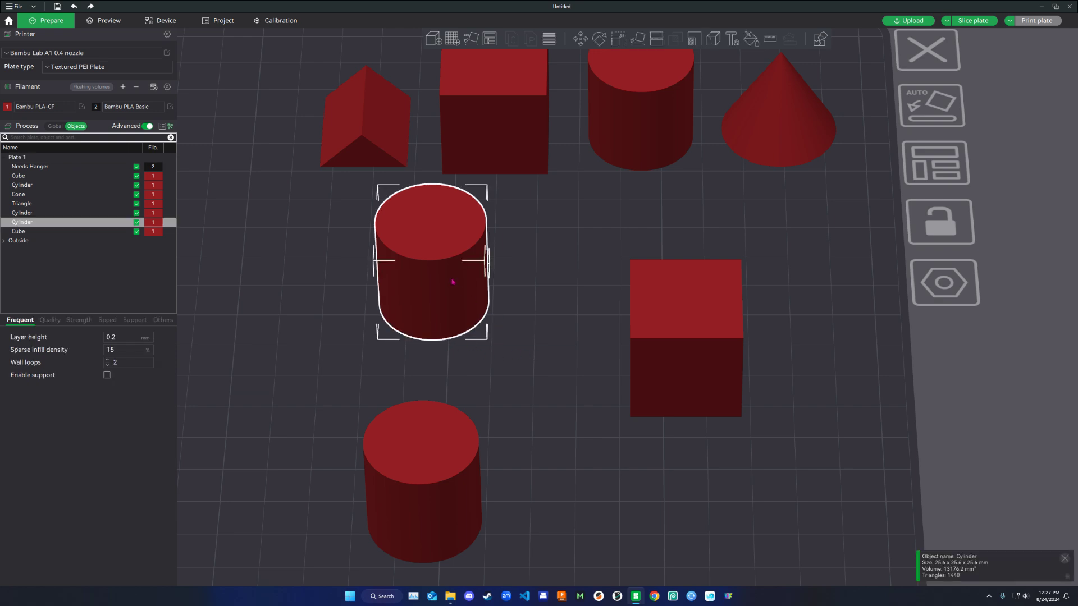
middle_click_drag(574, 301, 620, 282)
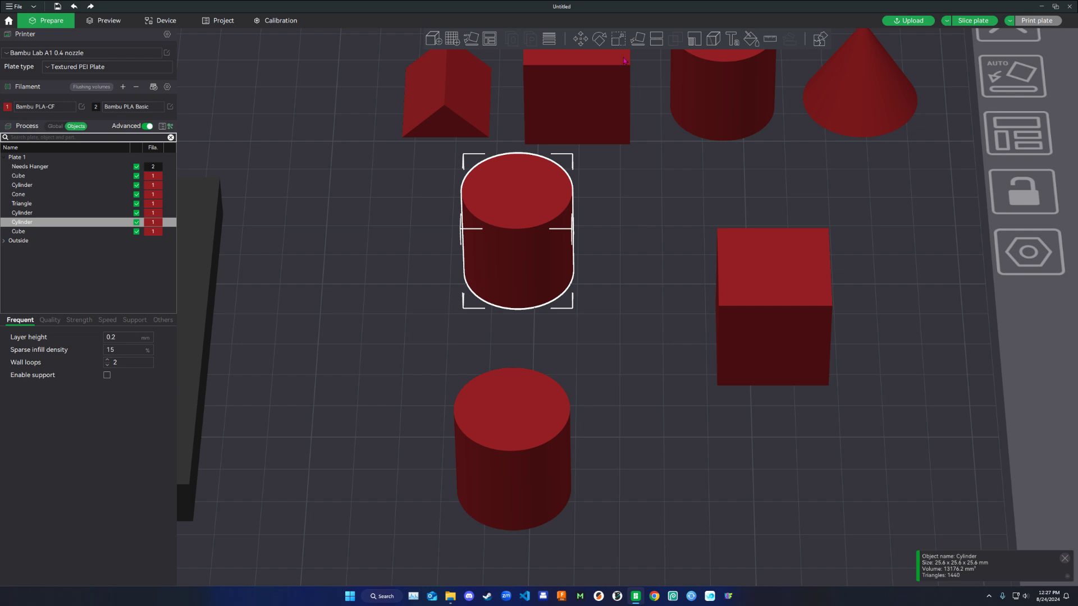
left_click(619, 40)
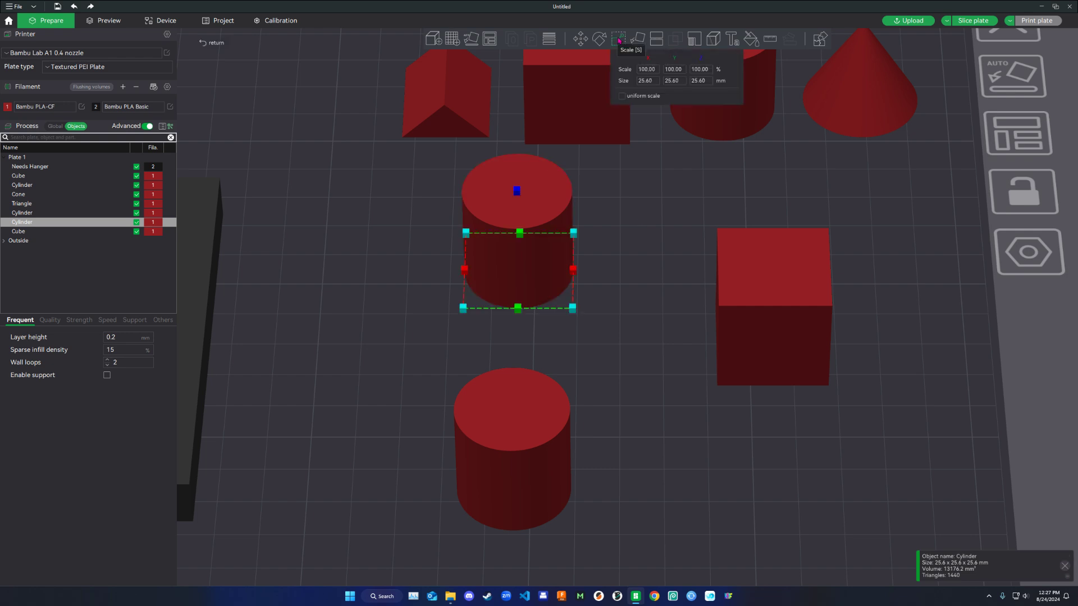
left_click(649, 82)
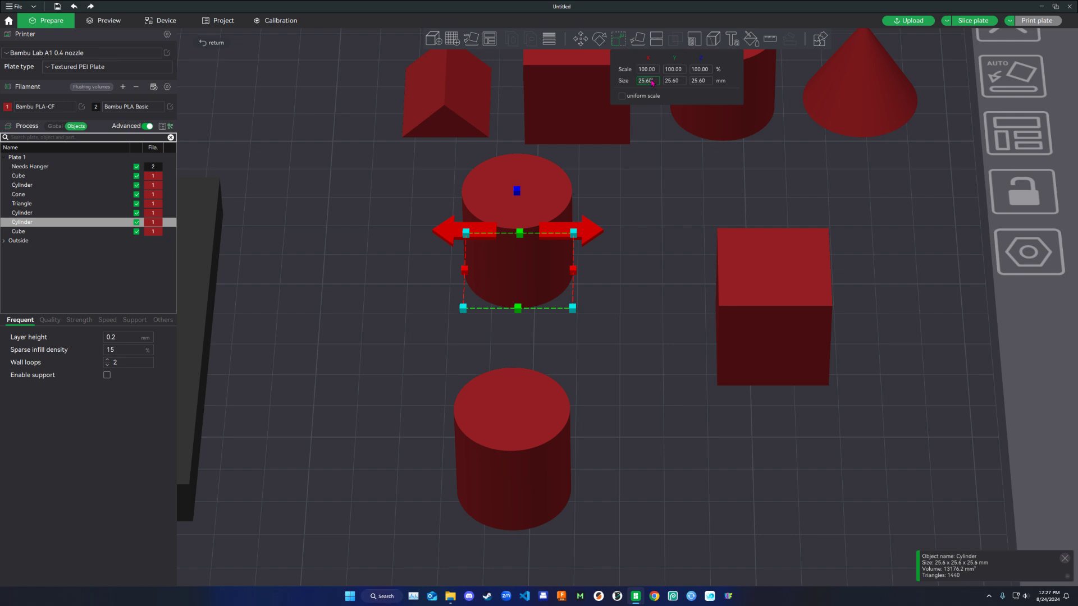
key("BackSpace")
key("BackSpace")
key("BackSpace")
key("BackSpace")
key("BackSpace")
type("10")
key("Tab")
type("1")
key("Return")
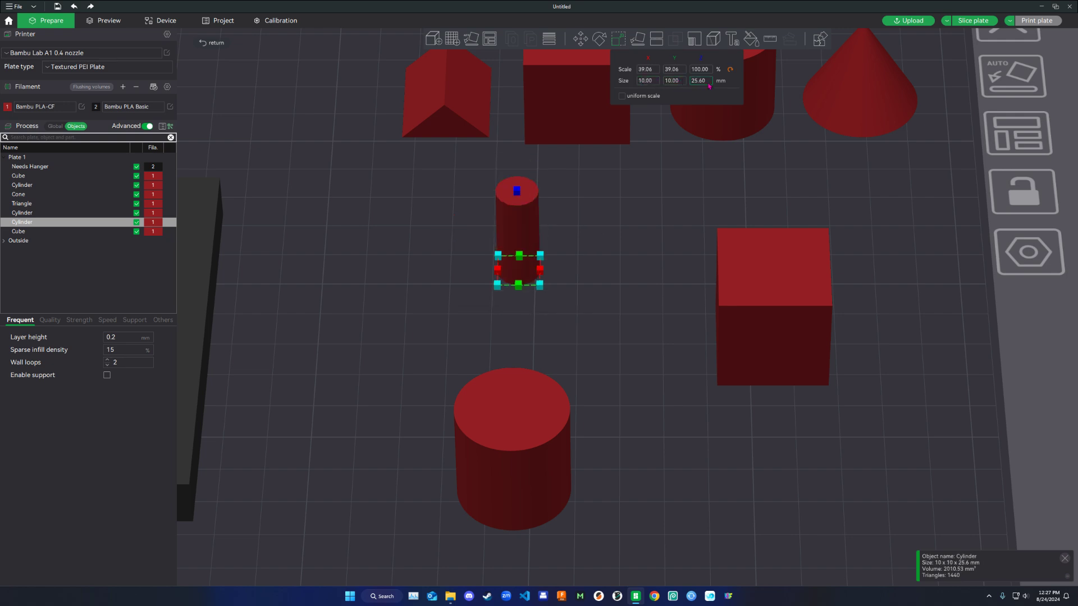
- Set the 10 mm cylinder's Z size to 2 mm and move the disc to the left of the other copies
left_click(706, 82)
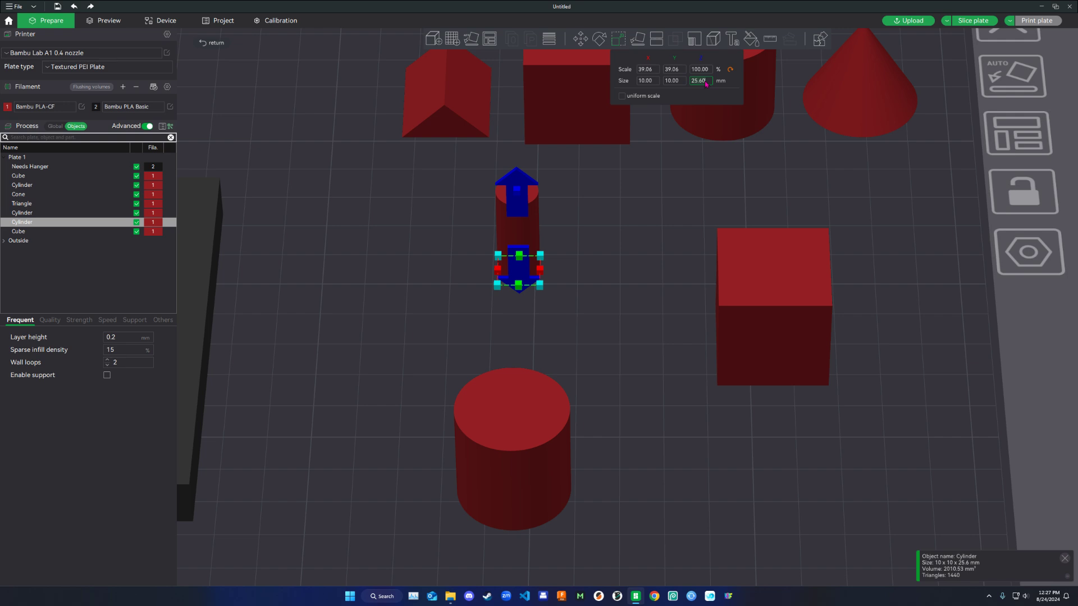
key("BackSpace")
key("BackSpace")
key("BackSpace")
key("BackSpace")
key("Return")
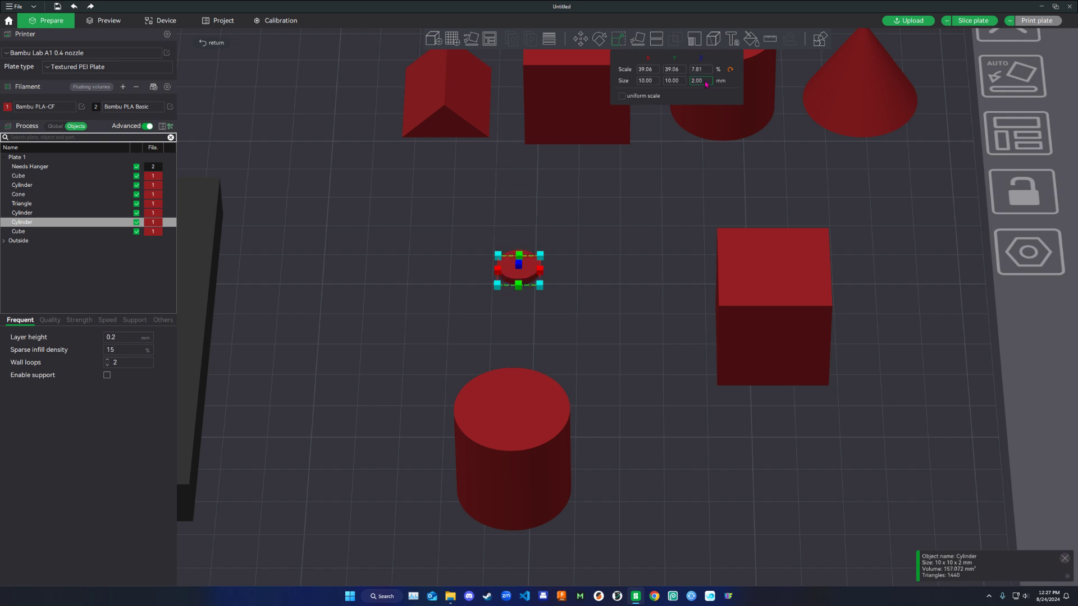
left_click(558, 224)
left_click_drag(520, 270, 399, 349)
- Move the remaining full-size cylinder copy between the disc and the cube copy and resize it to 5 × 5 × 2 mm
left_click_drag(480, 456, 552, 309)
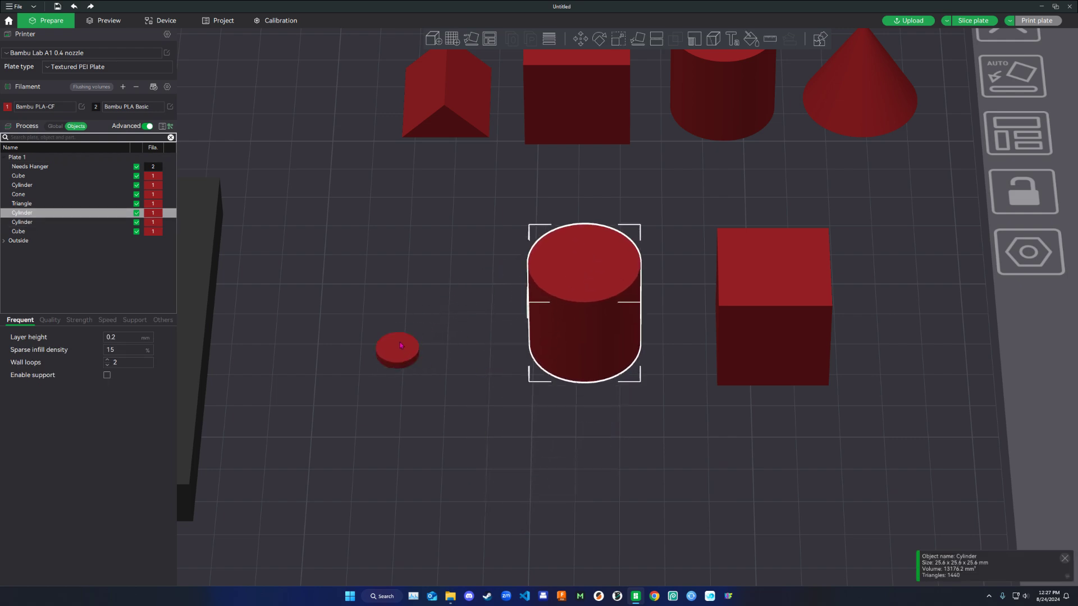
left_click(618, 40)
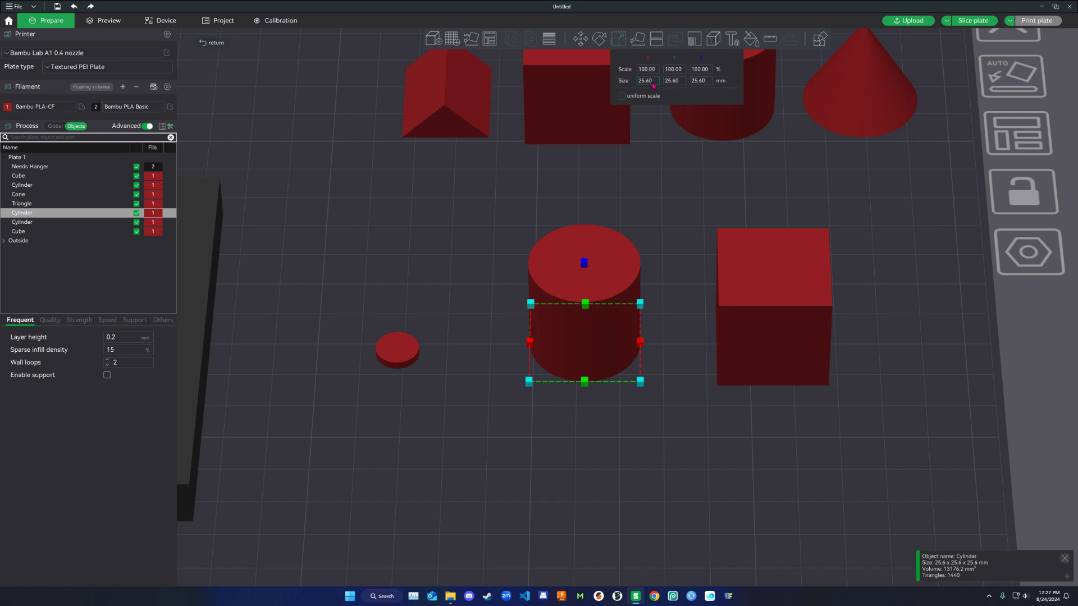
left_click(651, 82)
type("5")
left_click(677, 81)
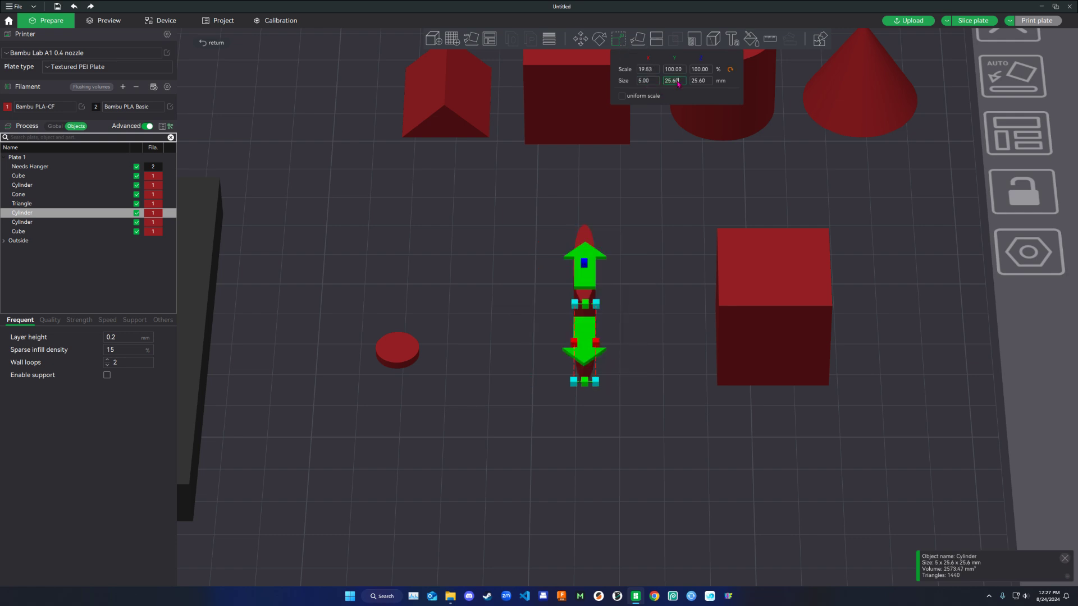
type("5")
key("Return")
left_click(698, 82)
type("2")
key("Return")
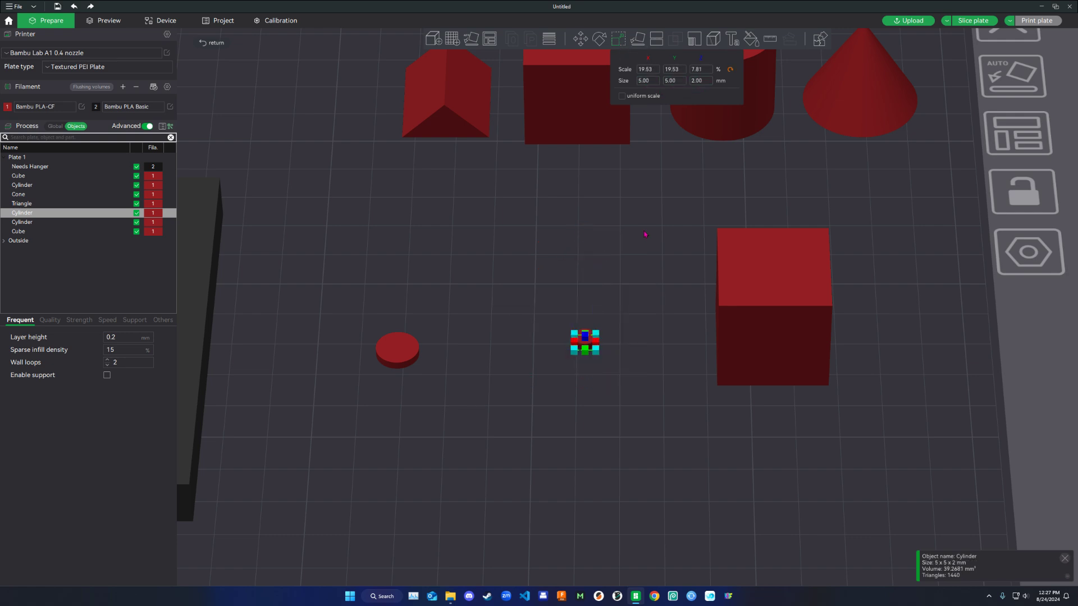
- Place the 5 mm disc behind the 10 mm disc
left_click(626, 258)
left_click_drag(580, 342, 397, 274)
left_click(517, 296)
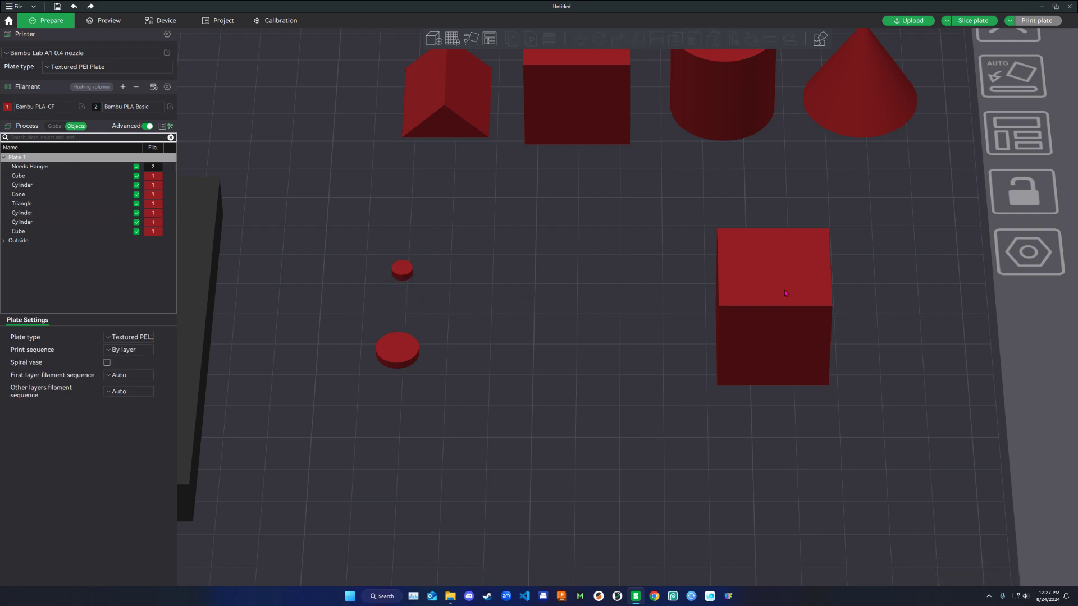
- Move the copied cube closer to the two discs and resize it to 5 × 20 × 2 mm
left_click_drag(784, 290, 543, 268)
left_click(618, 39)
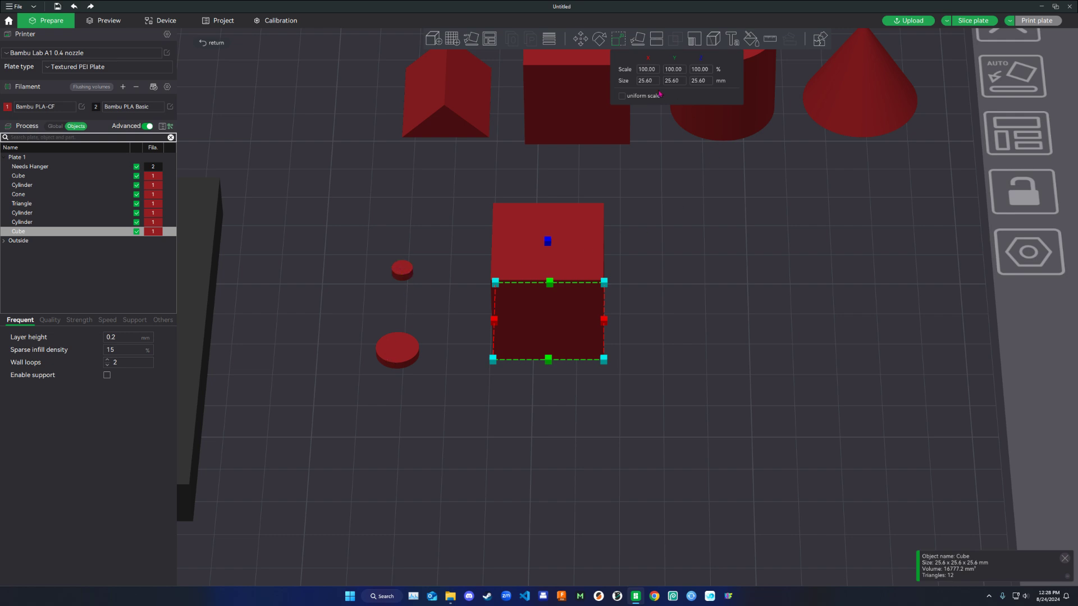
left_click(648, 83)
key("ctrl+a")
type("5")
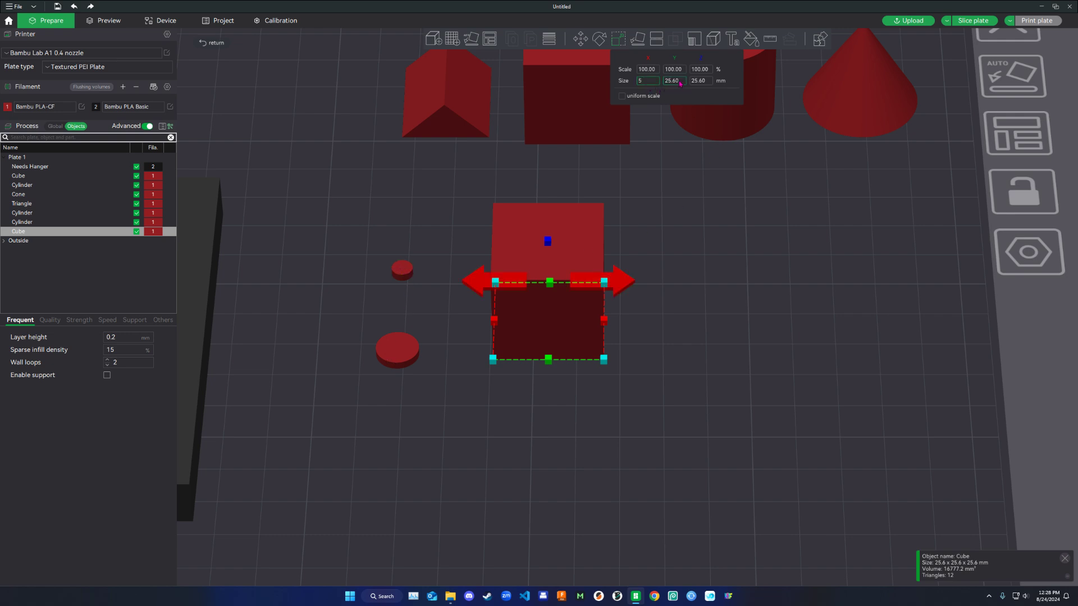
left_click(679, 82)
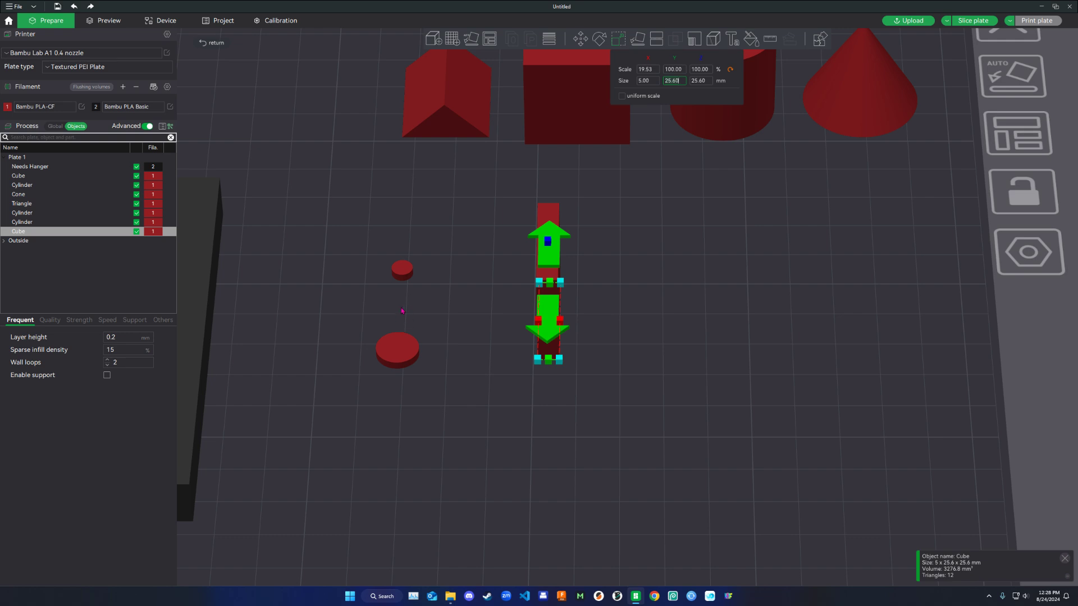
key("ctrl+a")
type("20")
key("Return")
left_click(706, 82)
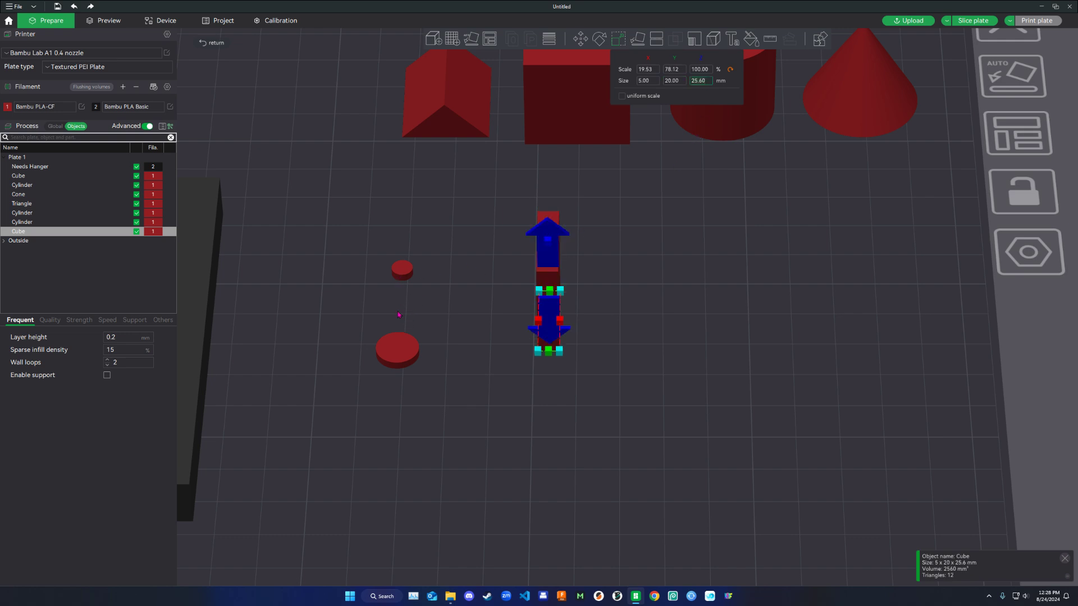
type("2")
key("Return")
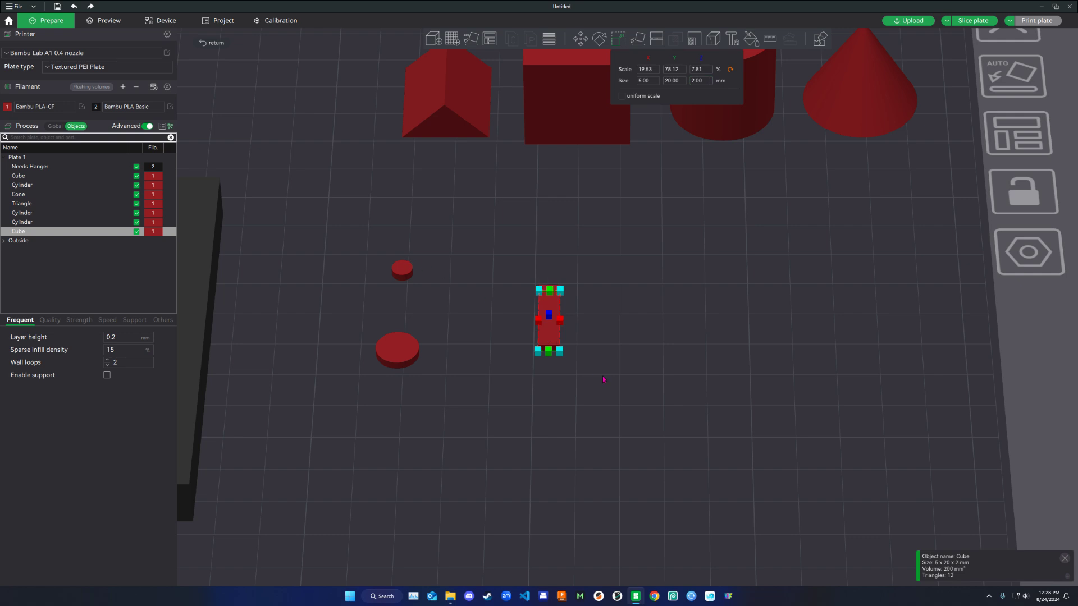
- Move the 5 × 20 mm bar between the 5 mm disc and the 10 mm disc
left_click(413, 259)
left_click_drag(545, 315, 396, 304)
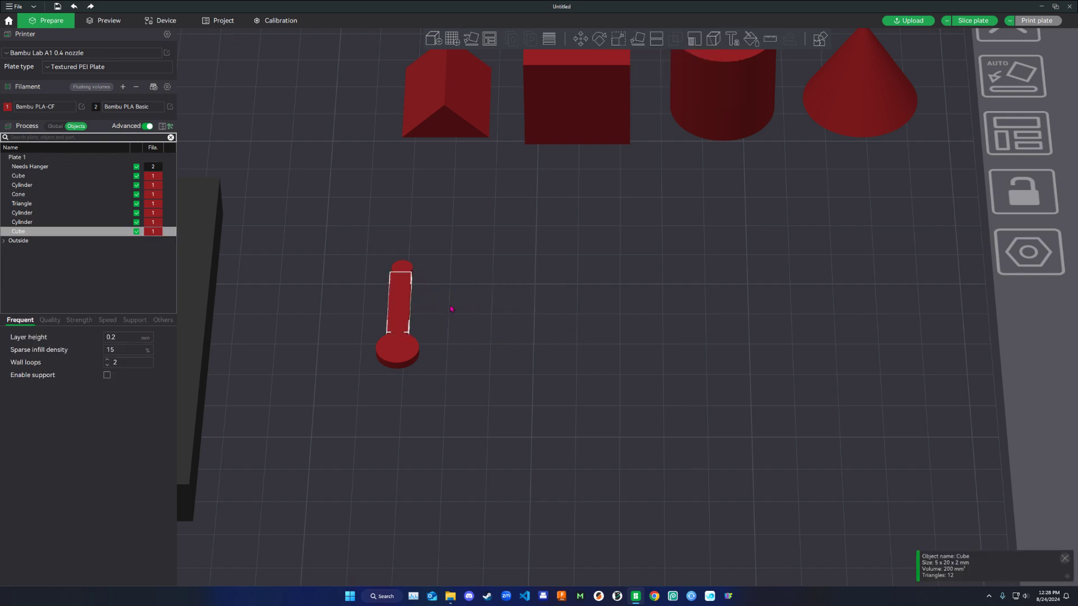
left_click(507, 339)
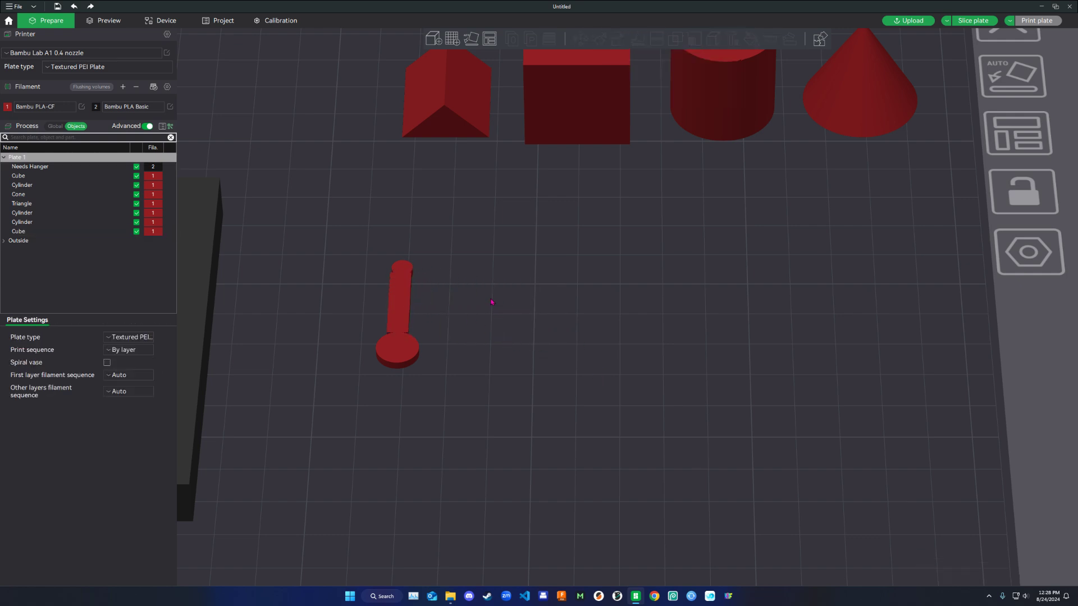
scroll(480, 289, "up", 8)
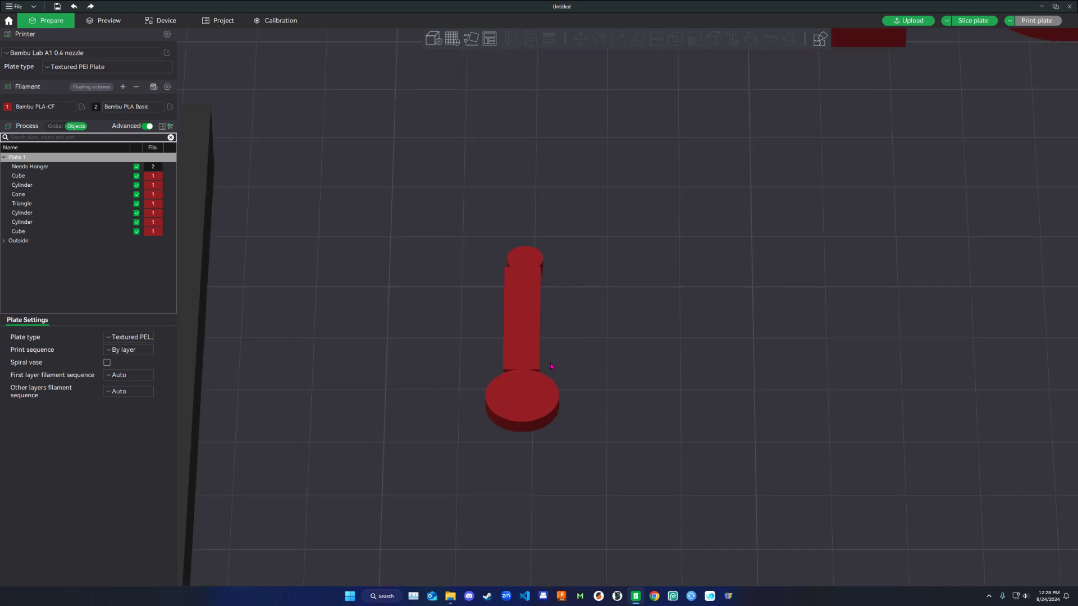
scroll(543, 339, "down", 4)
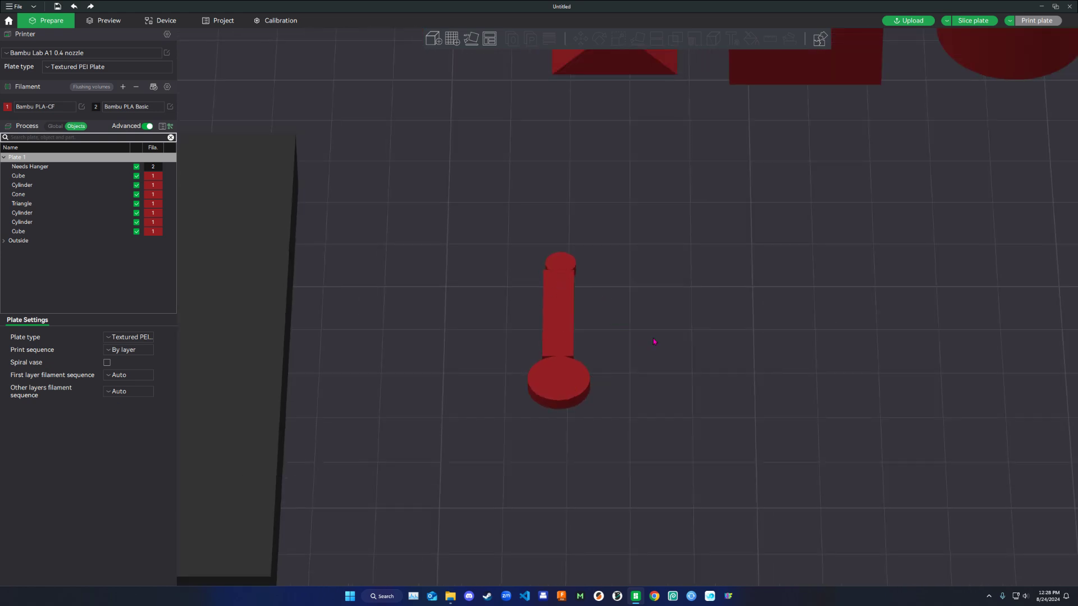
middle_click_drag(654, 341, 634, 338)
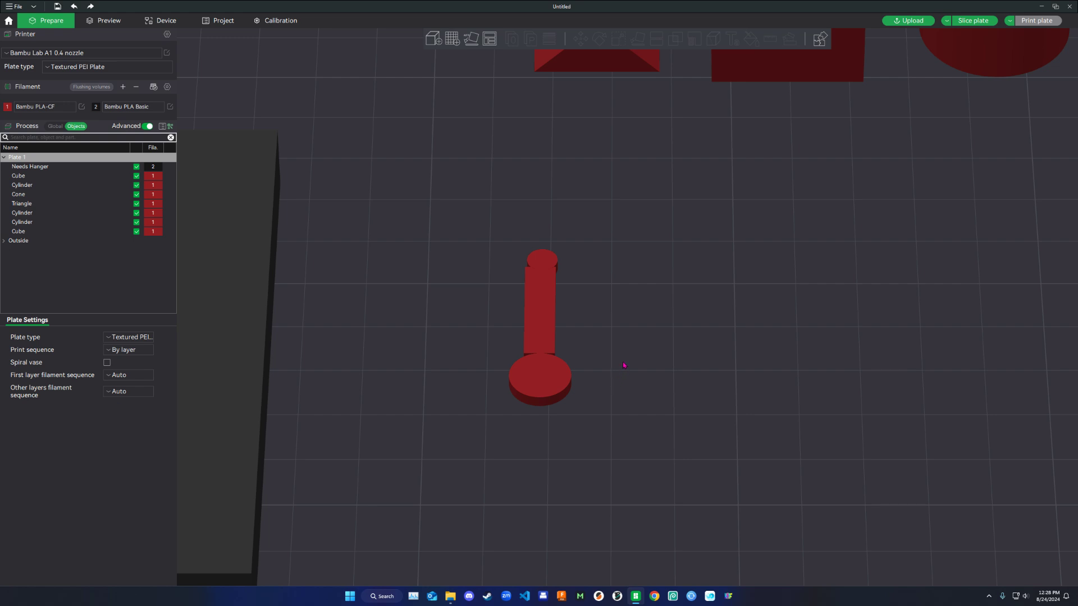
scroll(612, 366, "up", 2)
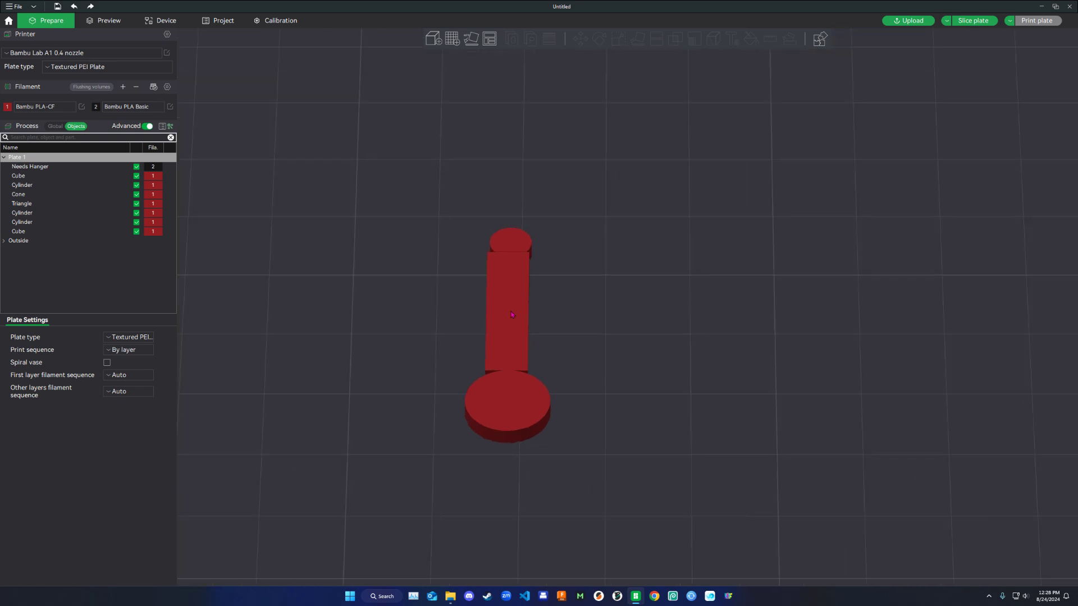
- Center the 5 × 20 mm bar, the 10 mm disc and the 5 mm disc on the plate so they overlap
right_click(510, 282)
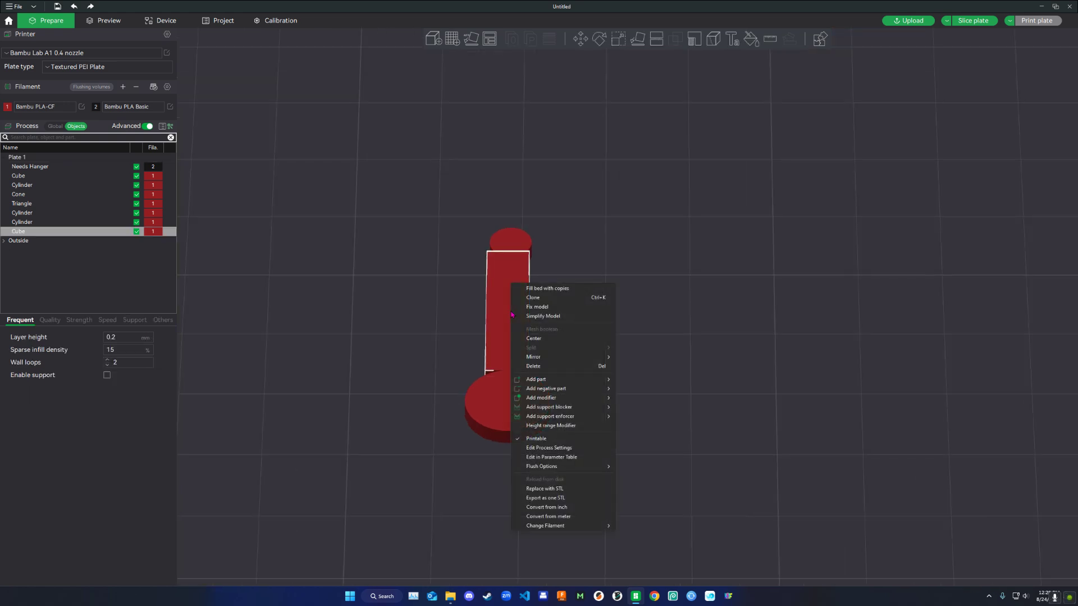
left_click(535, 339)
right_click(513, 387)
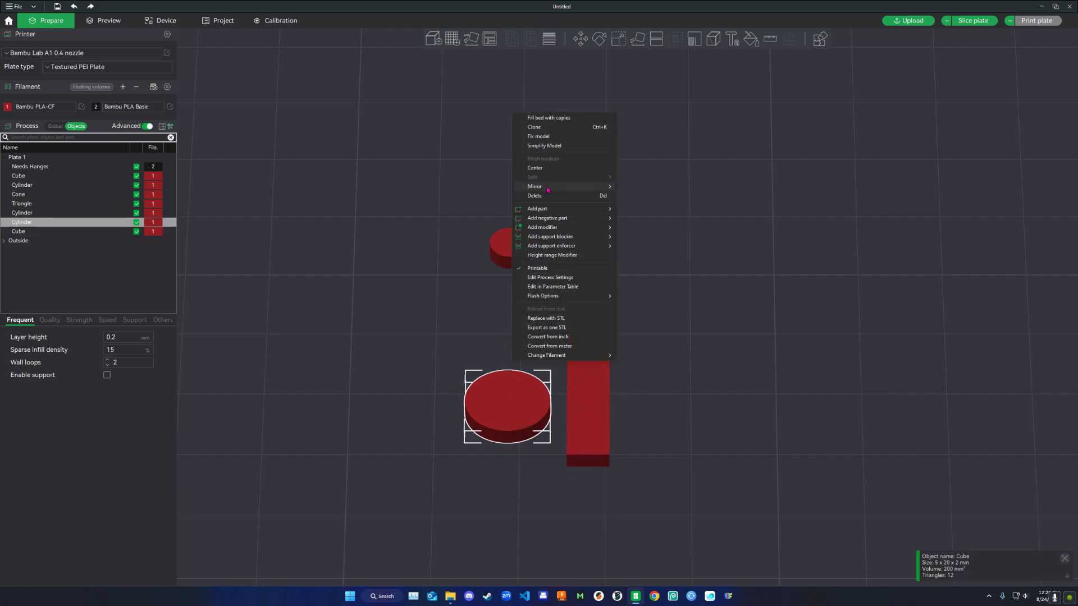
left_click(543, 168)
right_click(516, 241)
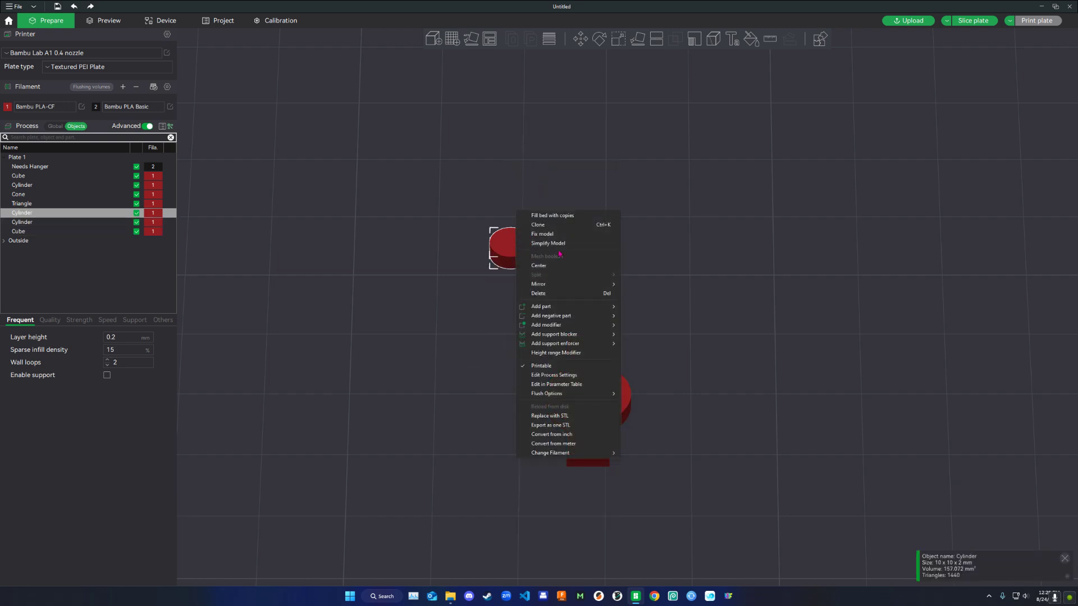
left_click(542, 266)
left_click(697, 512)
scroll(688, 510, "up", 3)
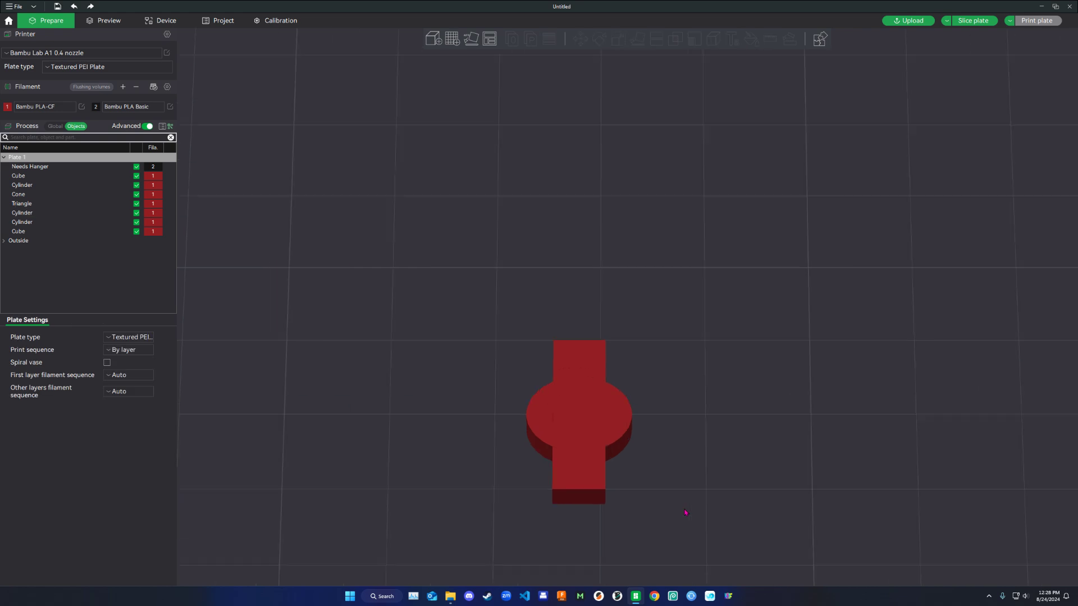
- With the Move tool, set the 10 mm disc's Y position to 118 mm so it sits on one end of the bar
right_click_drag(684, 509, 675, 348)
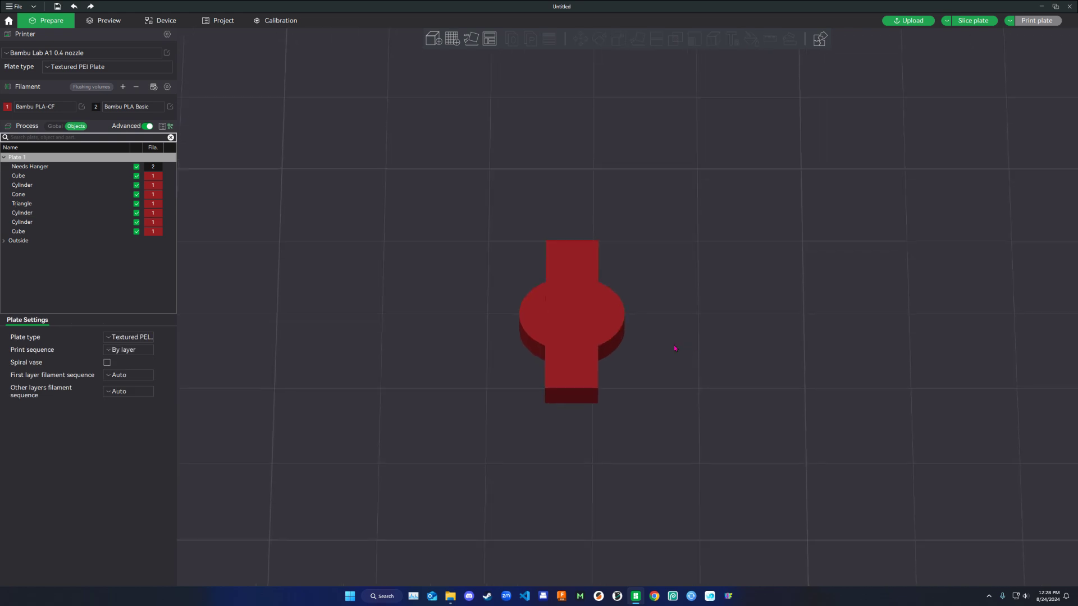
left_click(586, 383)
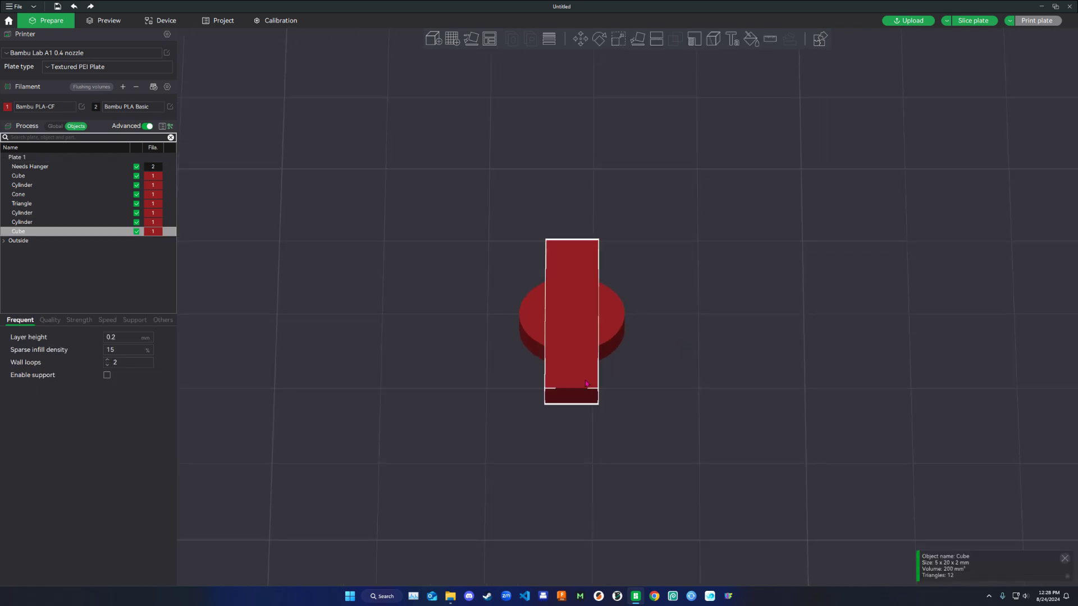
left_click(581, 44)
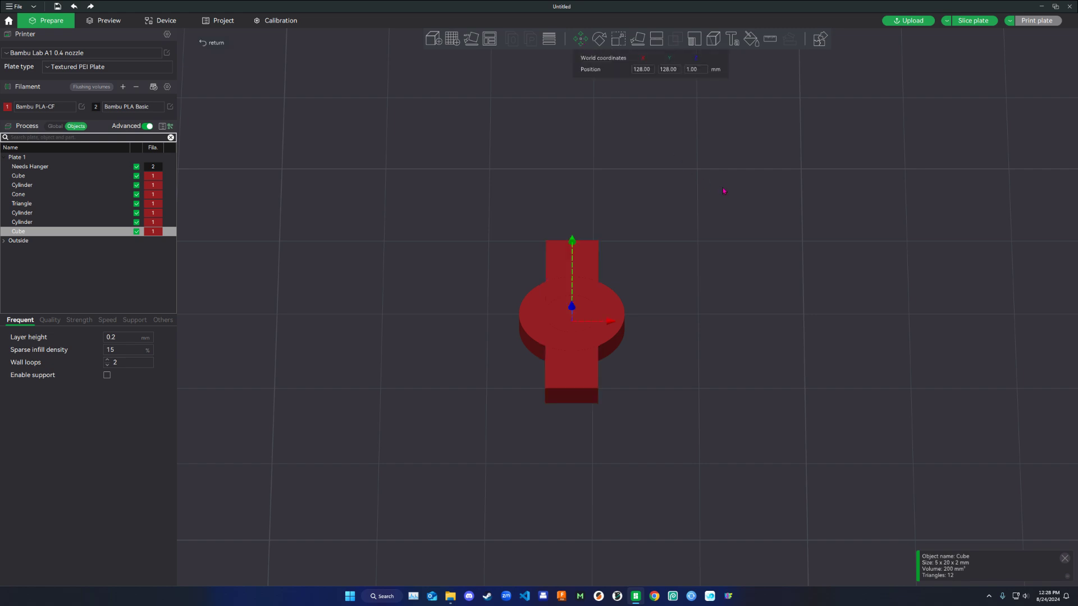
left_click_drag(723, 191, 698, 320)
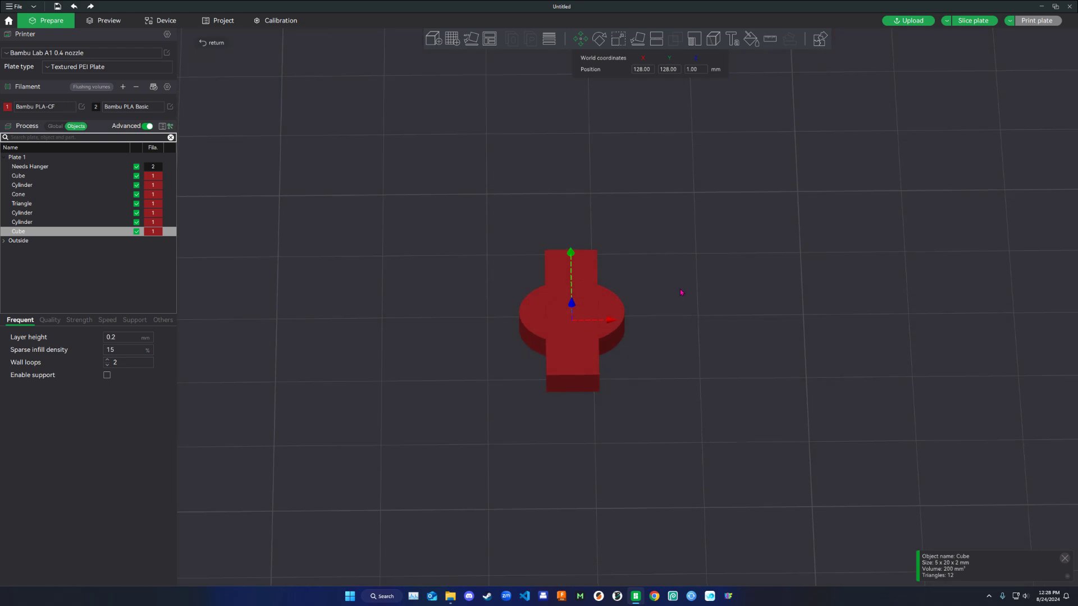
scroll(681, 299, "up", 3)
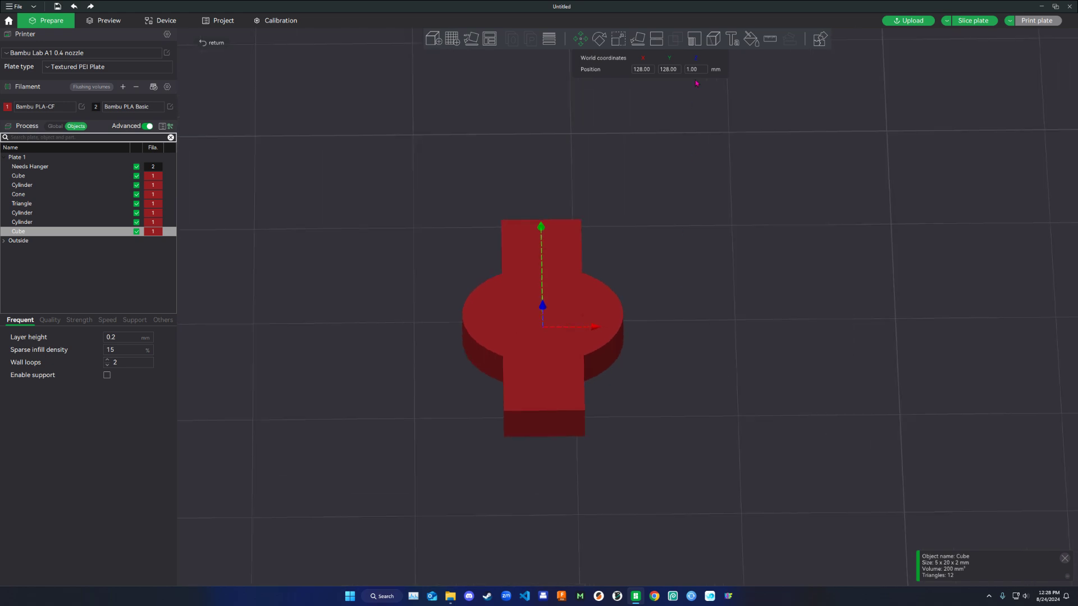
right_click_drag(716, 275, 700, 248)
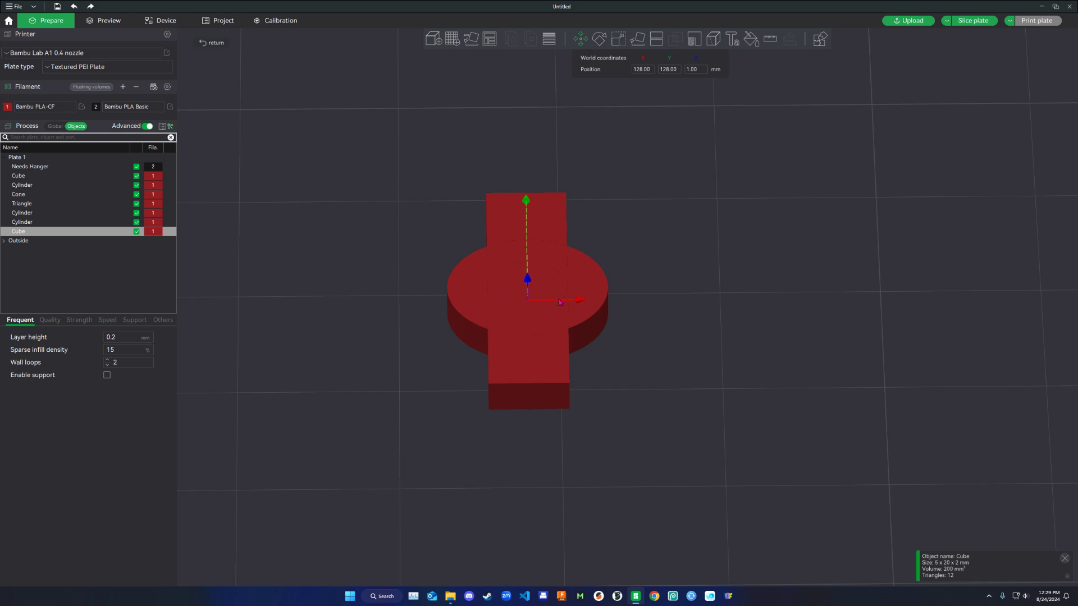
left_click_drag(692, 289, 667, 298)
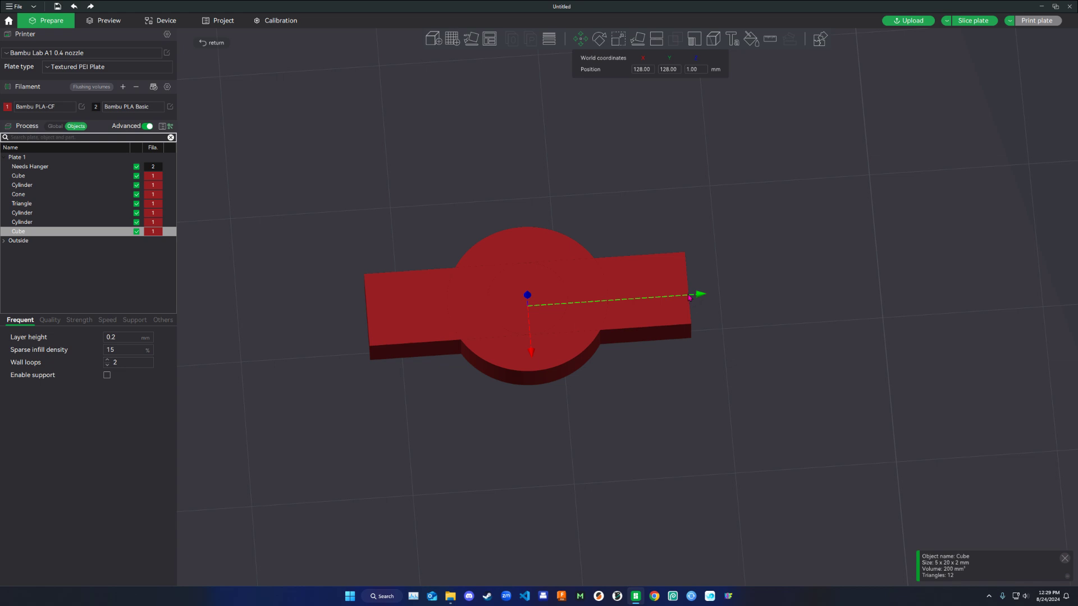
key("Up")
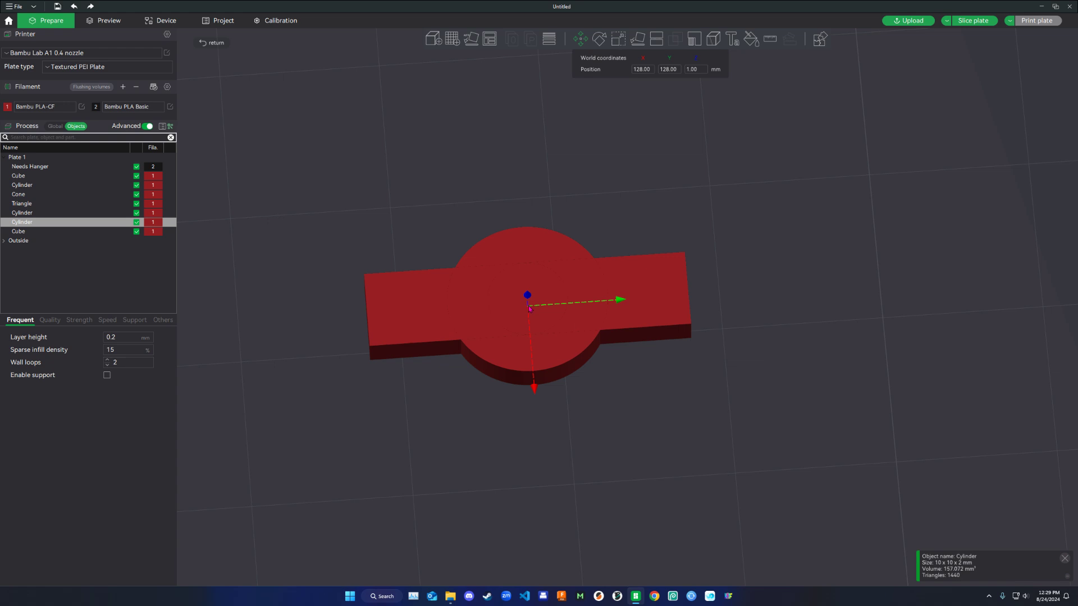
left_click(673, 71)
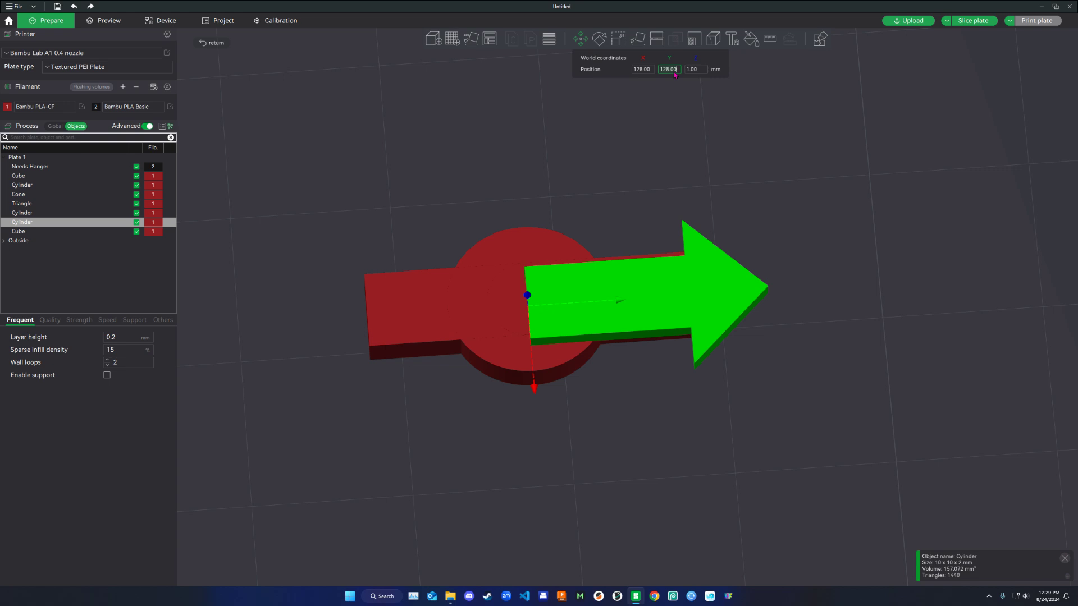
type("118")
key("Return")
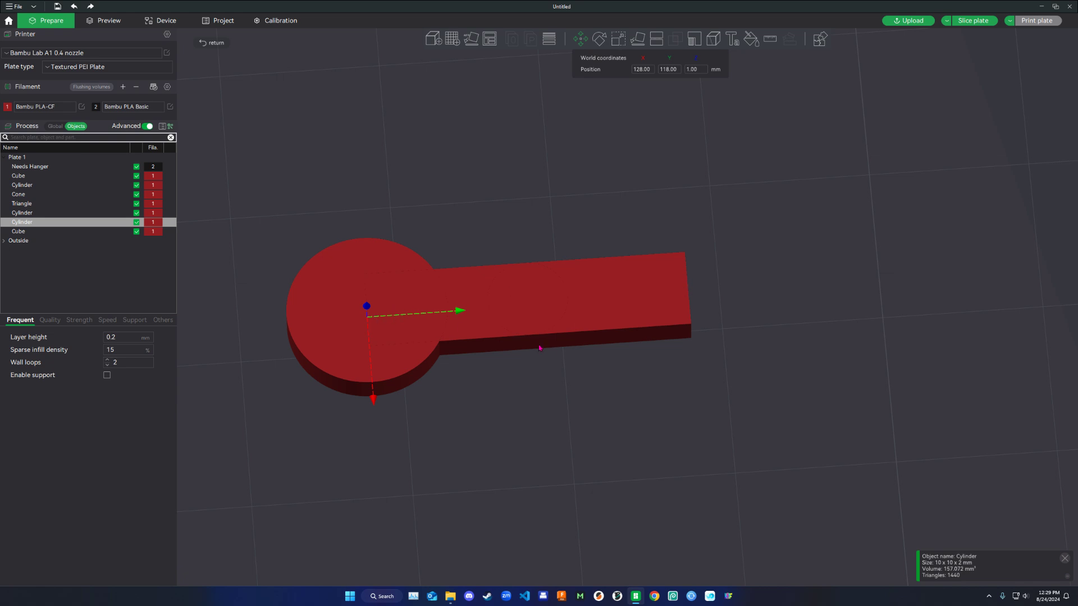
- Set the 5 mm disc's Y position to 138 mm to round off the other end of the bar
left_click(34, 213)
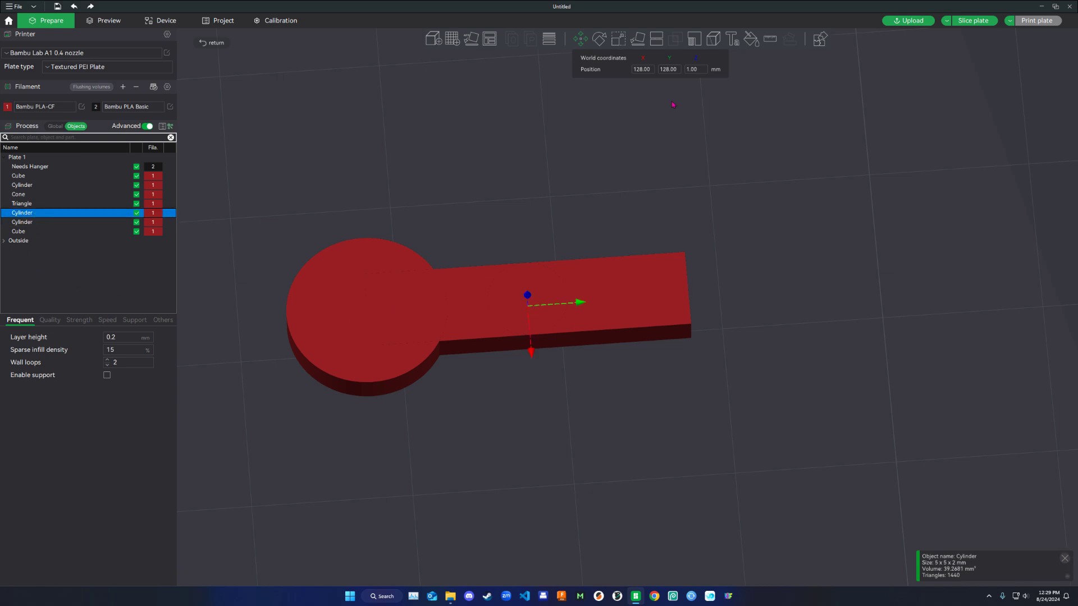
left_click(666, 69)
type("138")
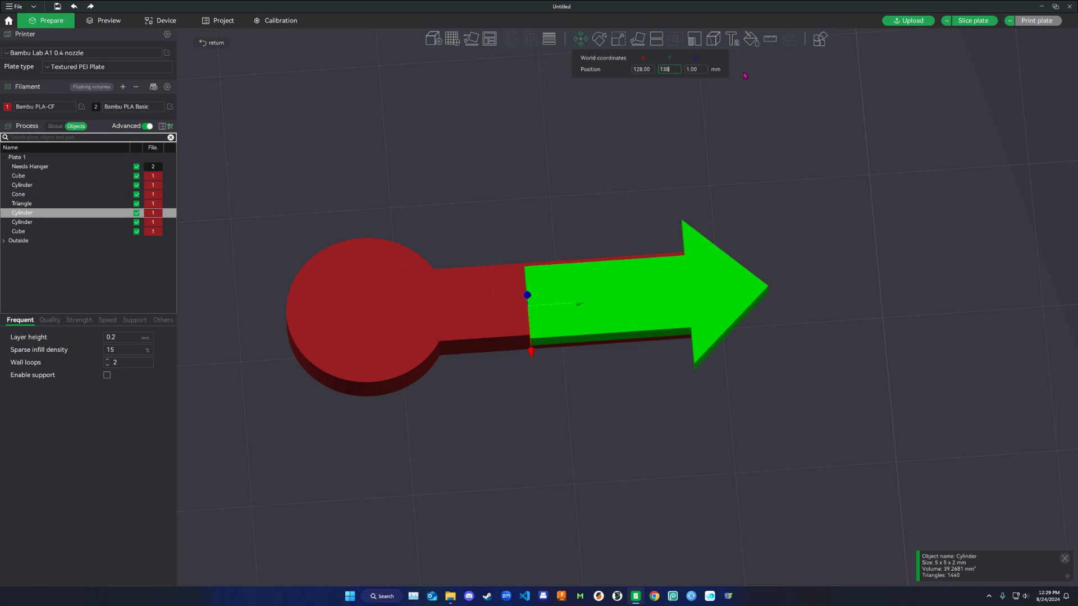
key("Return")
left_click(807, 427)
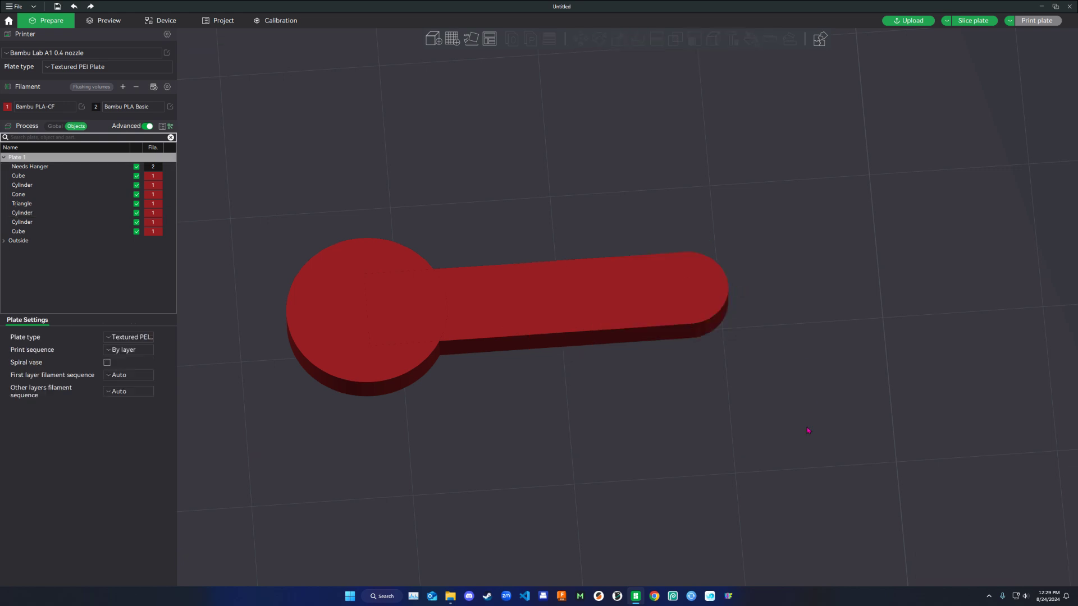
- Select both discs and the bar together and merge them into one object
left_click_drag(807, 426, 443, 152)
right_click(557, 266)
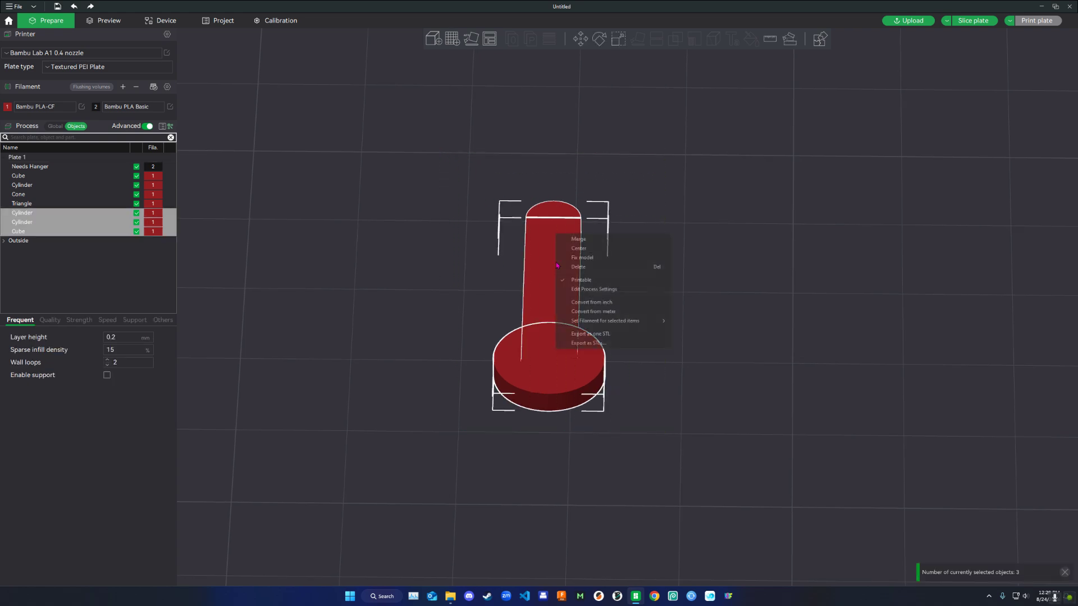
left_click(591, 242)
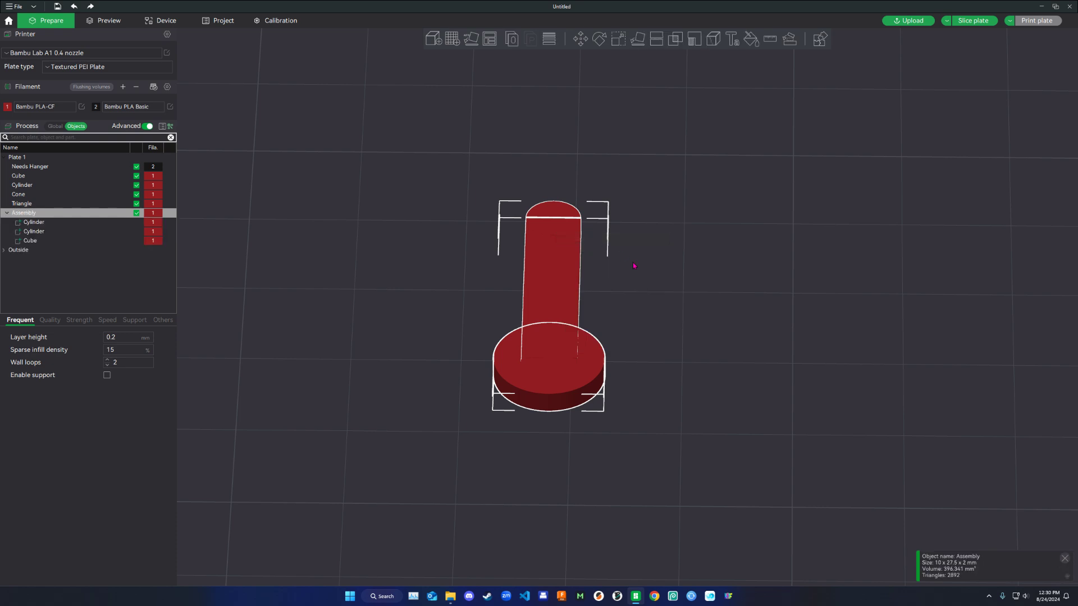
- Duplicate the merged disc-and-bar assembly on the plate beside the original
left_click_drag(595, 298, 611, 324)
scroll(654, 353, "down", 3)
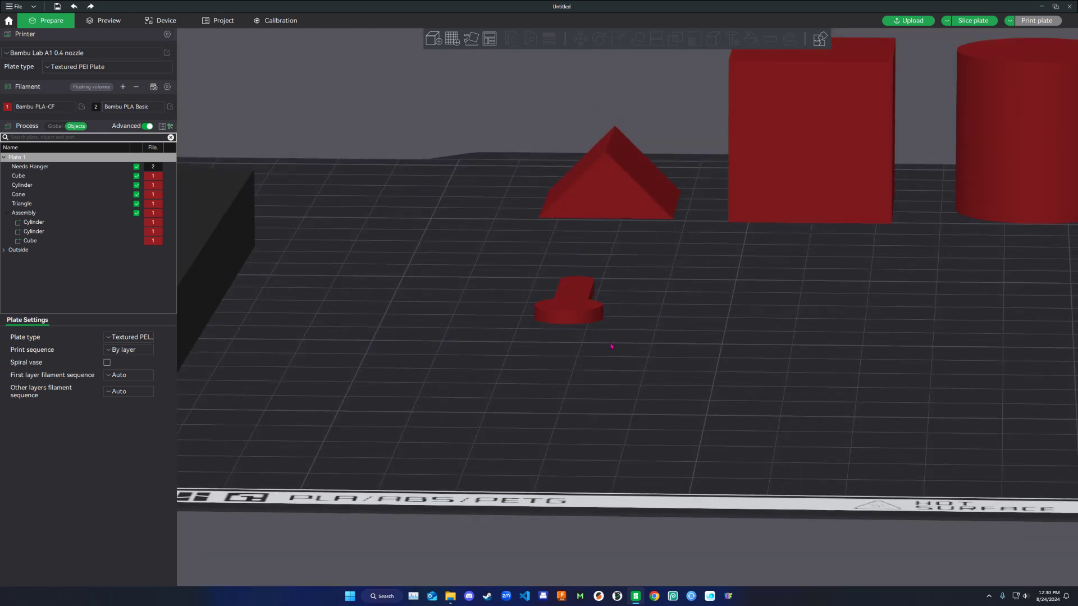
scroll(635, 364, "up", 5)
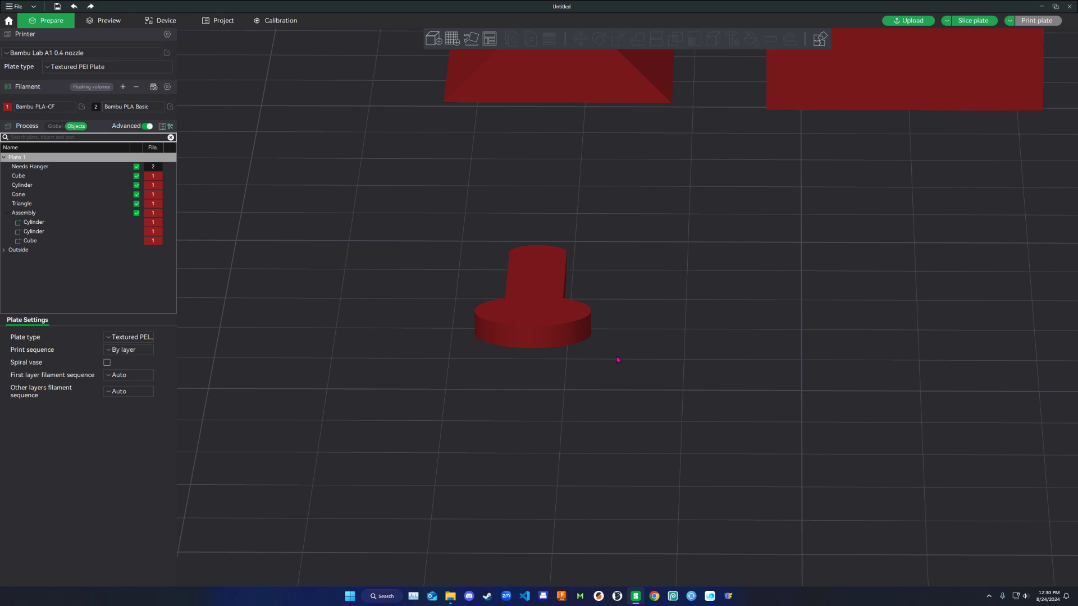
middle_click_drag(627, 337, 622, 349)
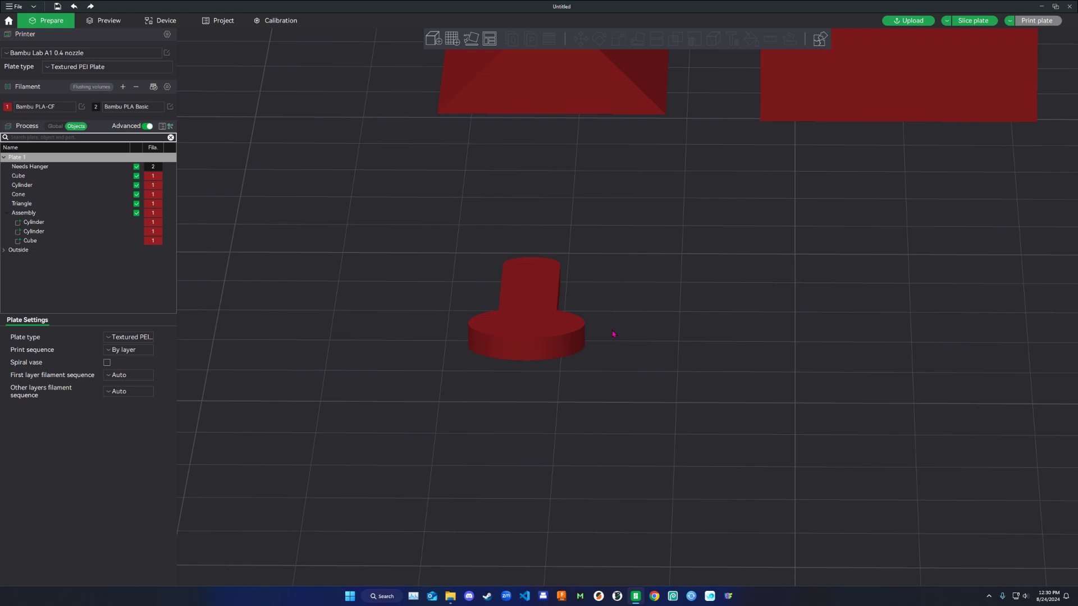
middle_click_drag(607, 351, 586, 389)
left_click(533, 343)
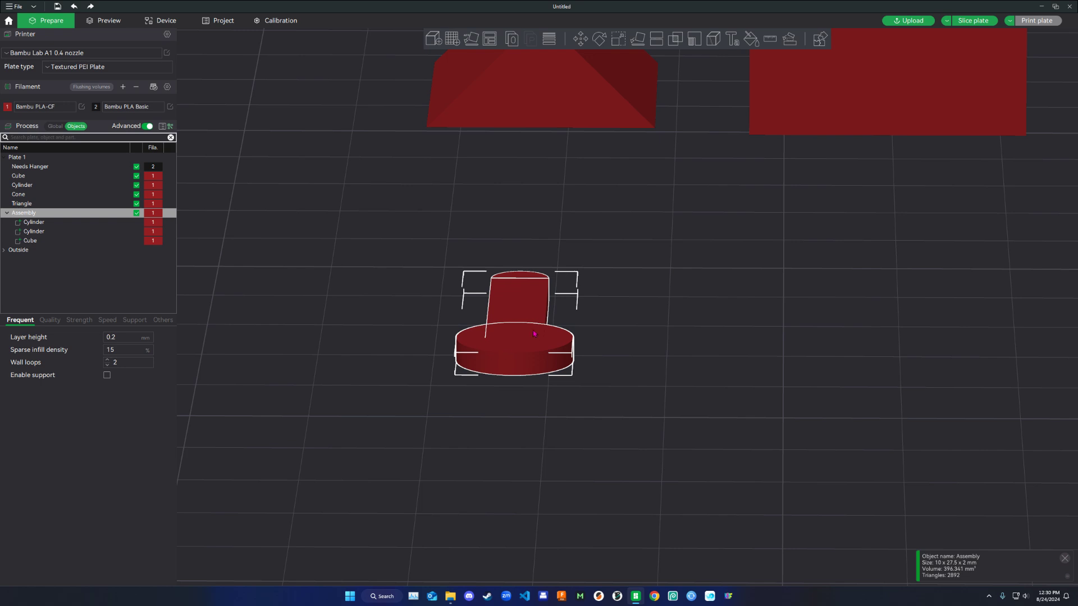
left_click(655, 351)
key("ctrl+v")
middle_click_drag(657, 351, 742, 365)
left_click(709, 435)
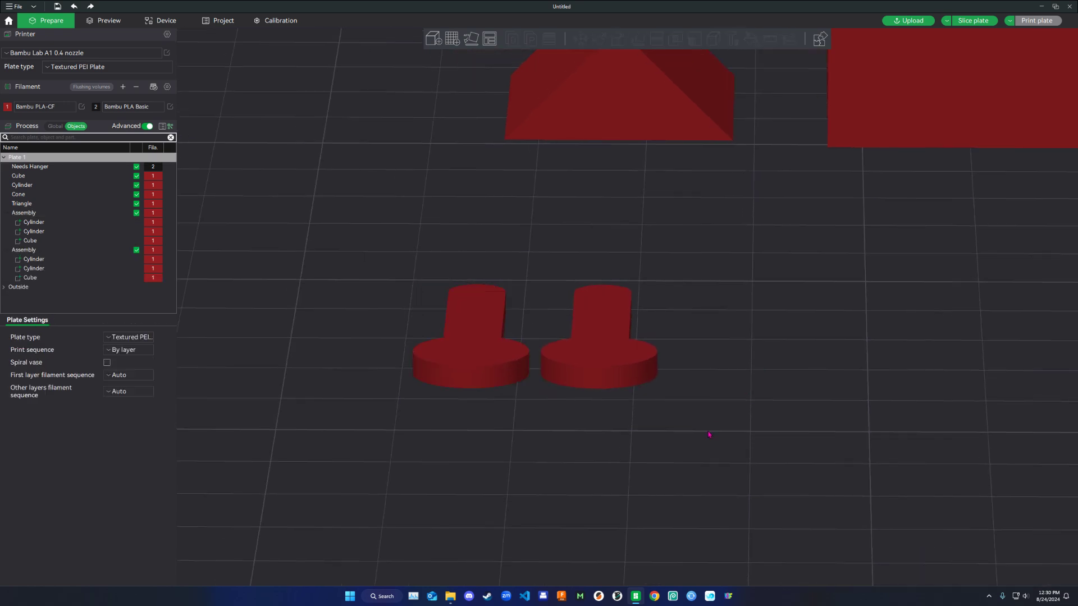
- Inspect the individual parts of the copied assembly by selecting its two cylinders and cube one at a time
left_click(34, 268)
left_click(47, 260)
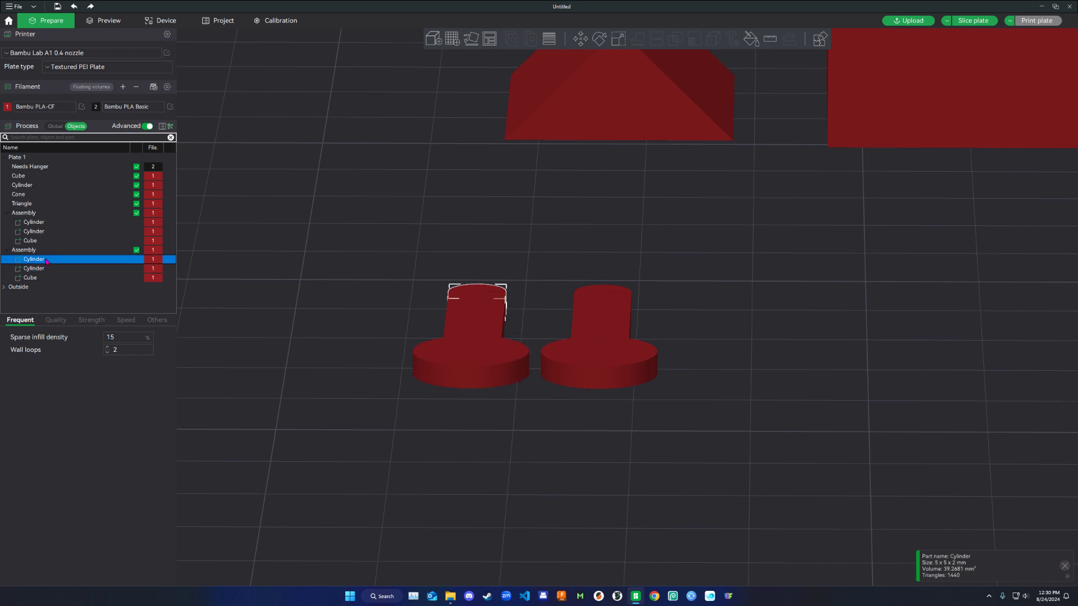
left_click(48, 279)
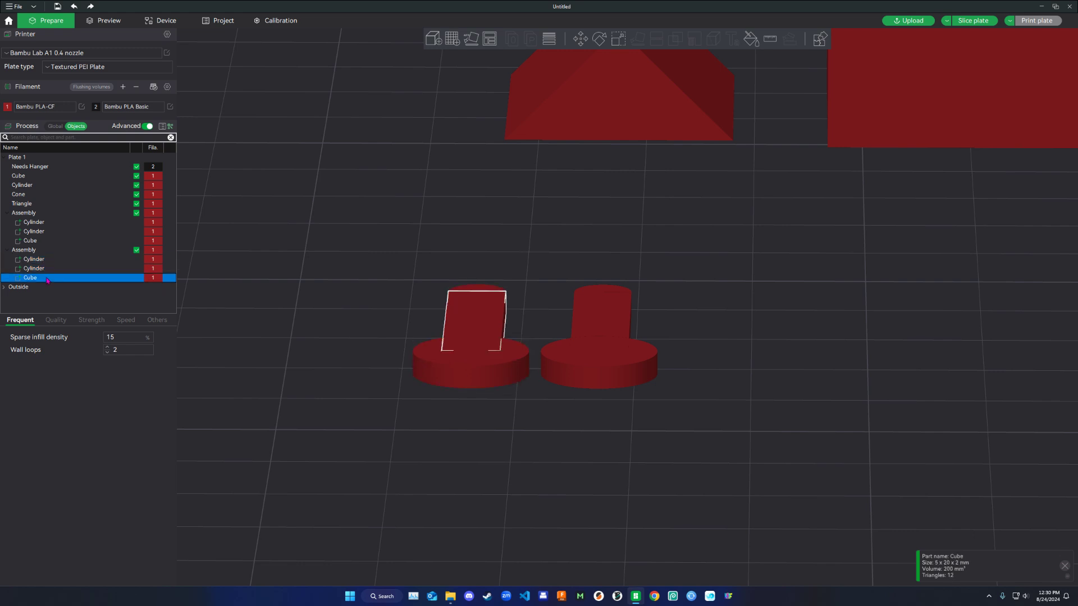
left_click(50, 261)
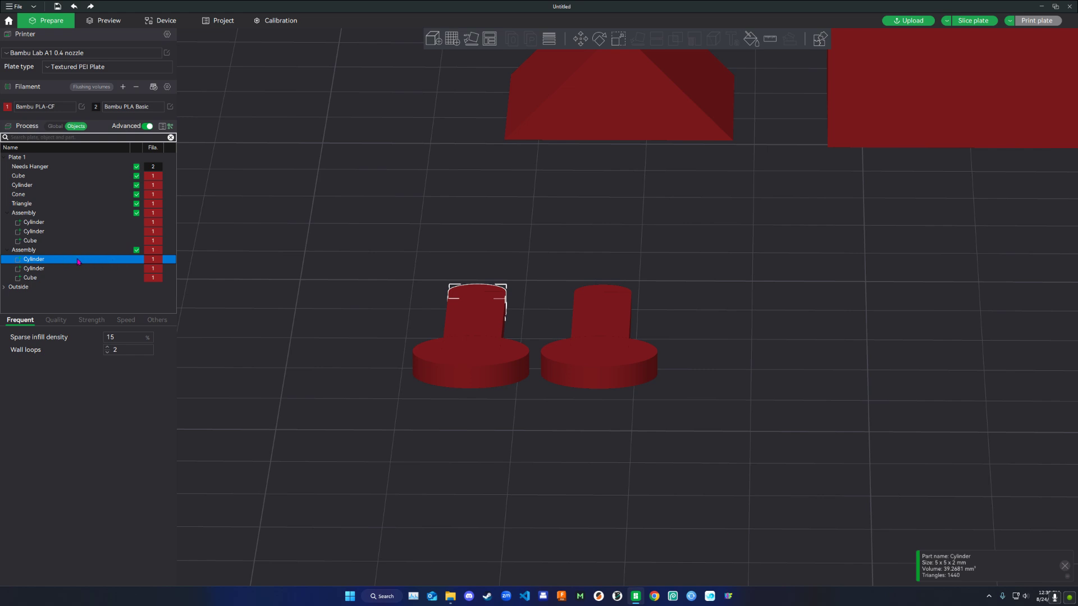
left_click(482, 308)
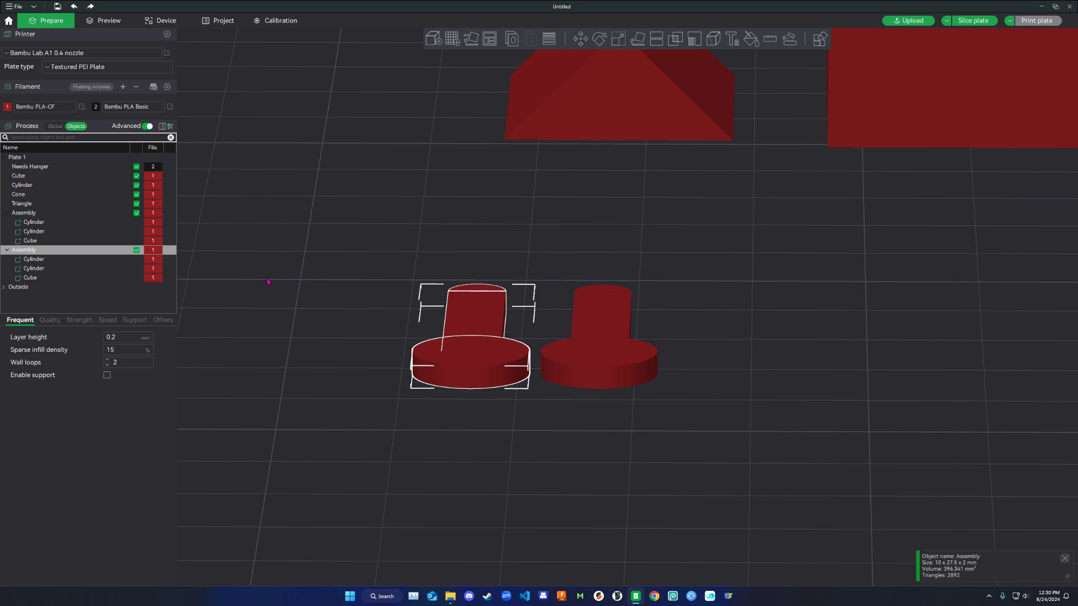
left_click(44, 260)
left_click(43, 268)
left_click(42, 278)
left_click(43, 261)
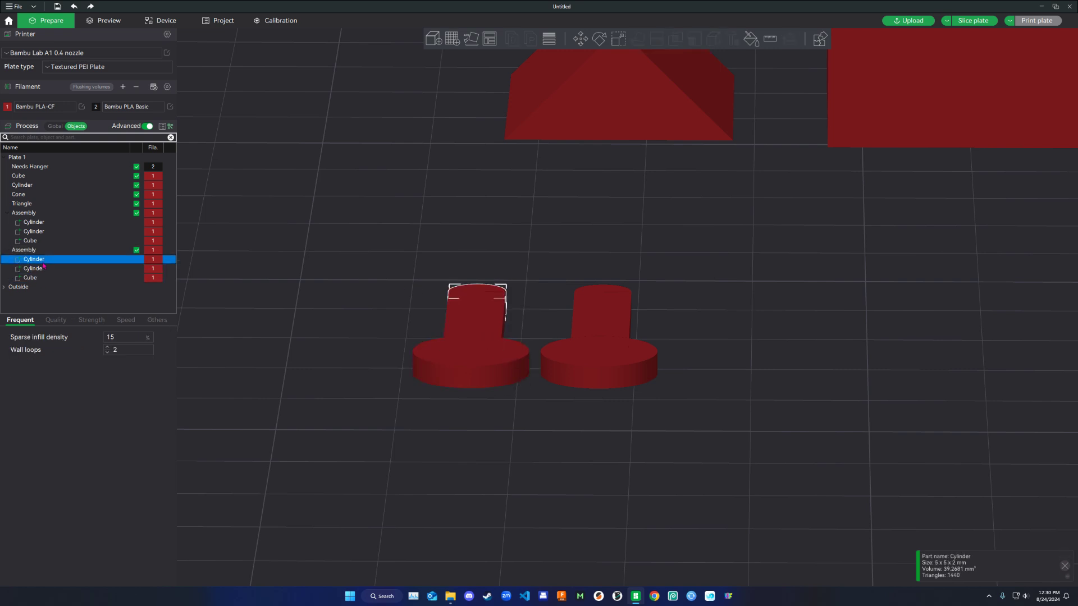
left_click(43, 268)
left_click(42, 278)
left_click(44, 260)
left_click(43, 269)
left_click(43, 277)
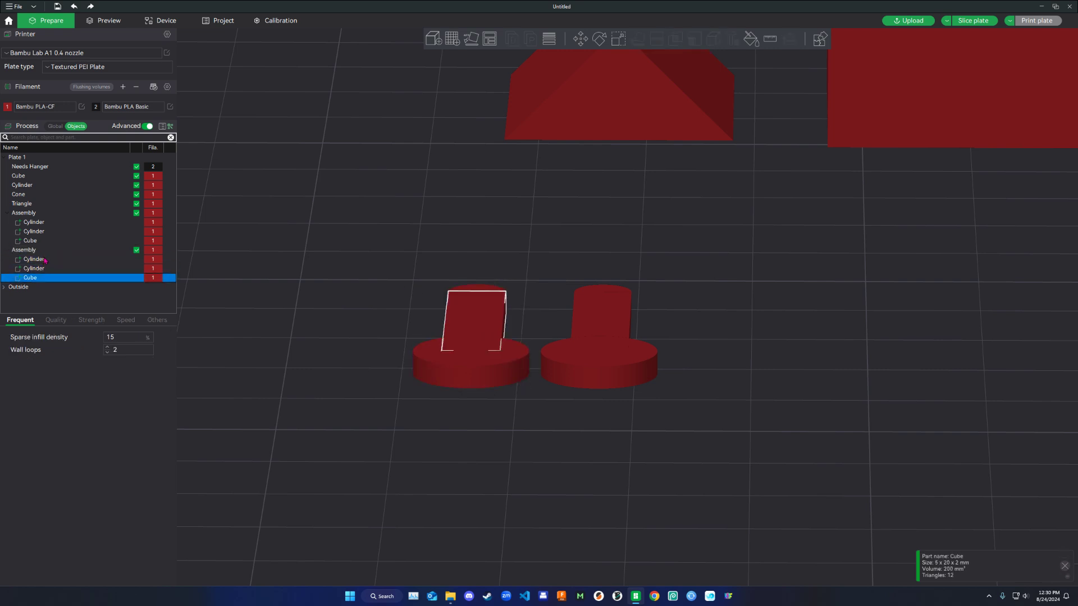
- Resize the copied assembly's 5 mm end cylinder to 10 mm in X, 10 mm in Y and 3 mm in Z
left_click(45, 260)
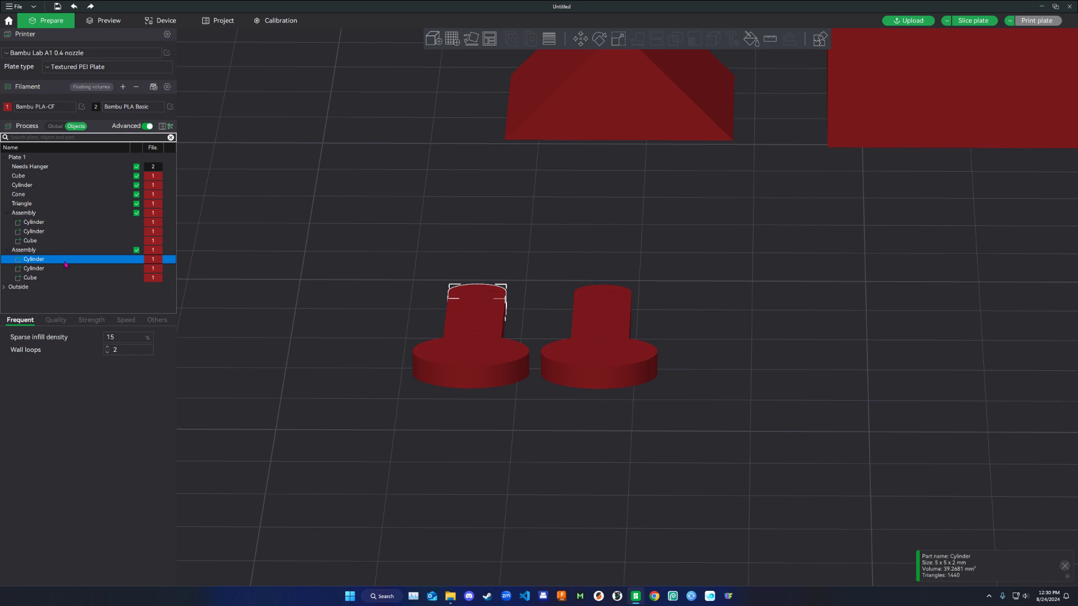
left_click(619, 39)
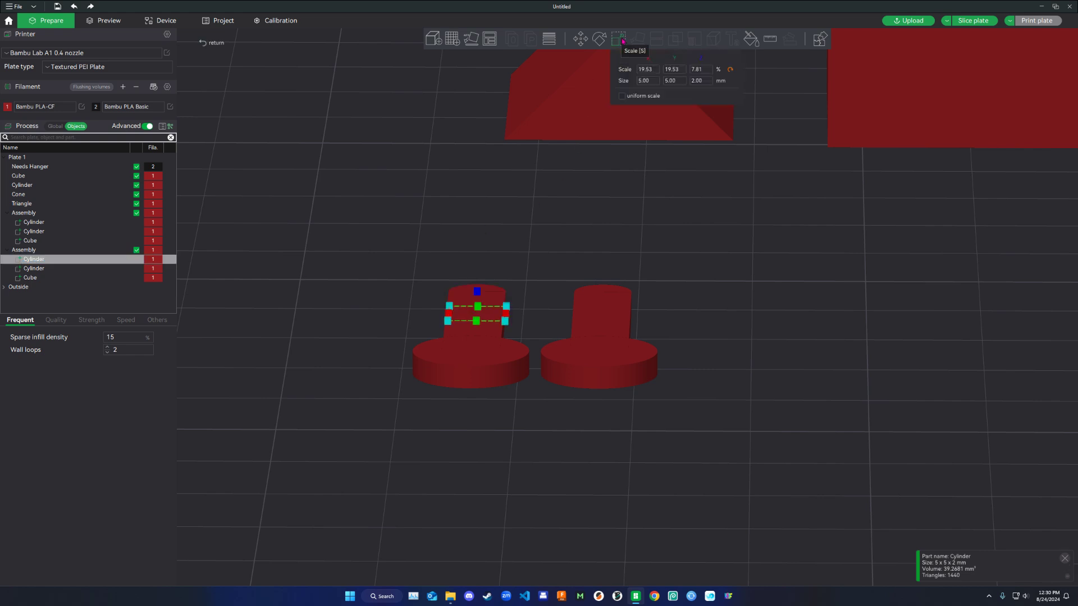
left_click(705, 84)
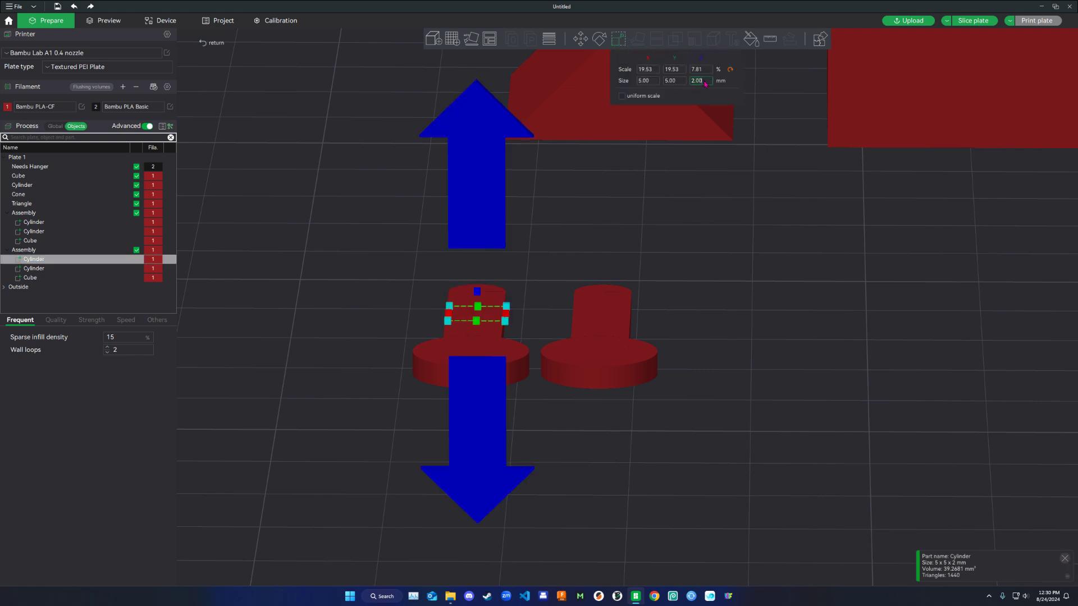
type("3")
key("shift+Tab")
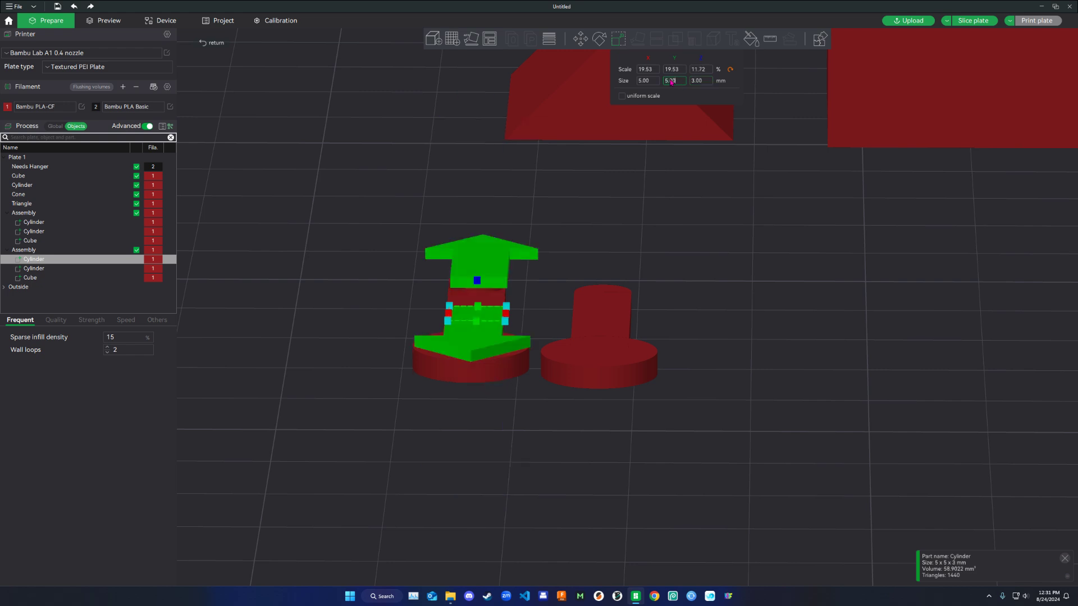
type("10")
key("shift+Tab")
type("10")
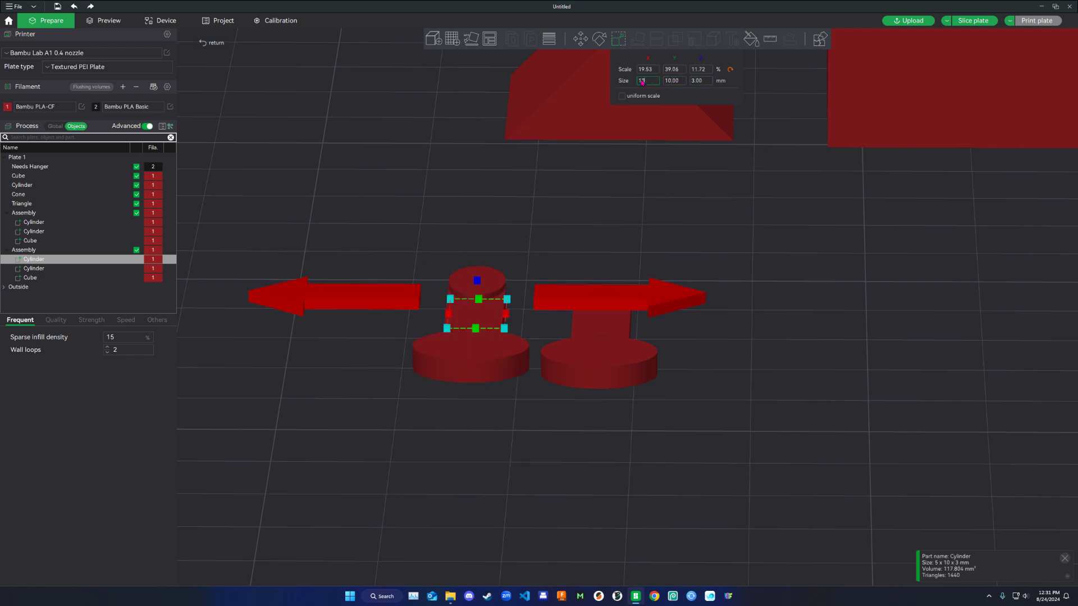
key("Return")
- Set the height of the copied assembly's other cylinder to 3 mm
left_click_drag(662, 191, 623, 213)
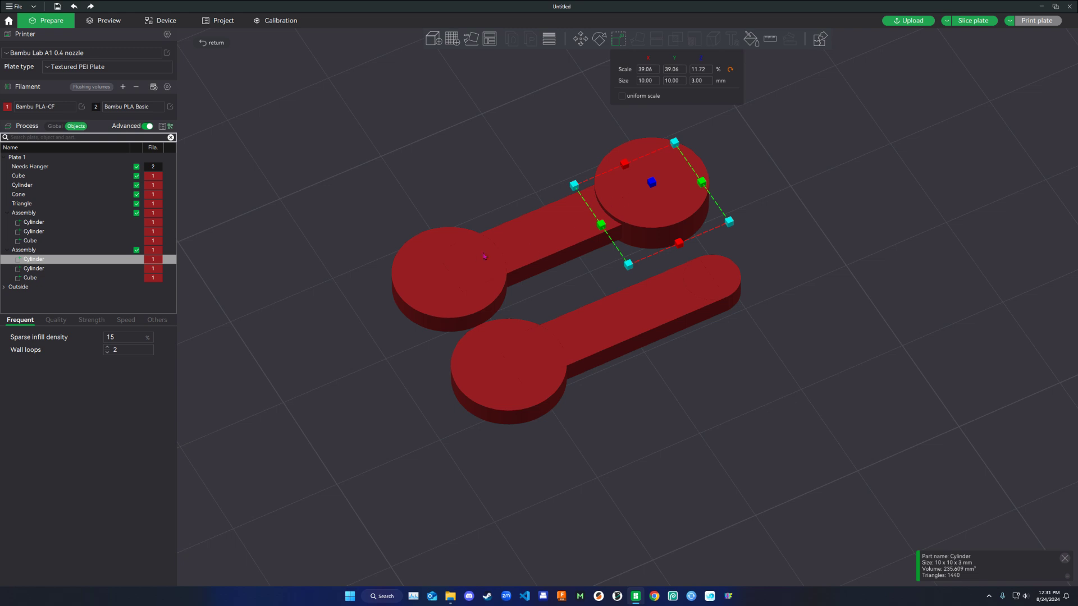
left_click_drag(663, 194, 590, 254)
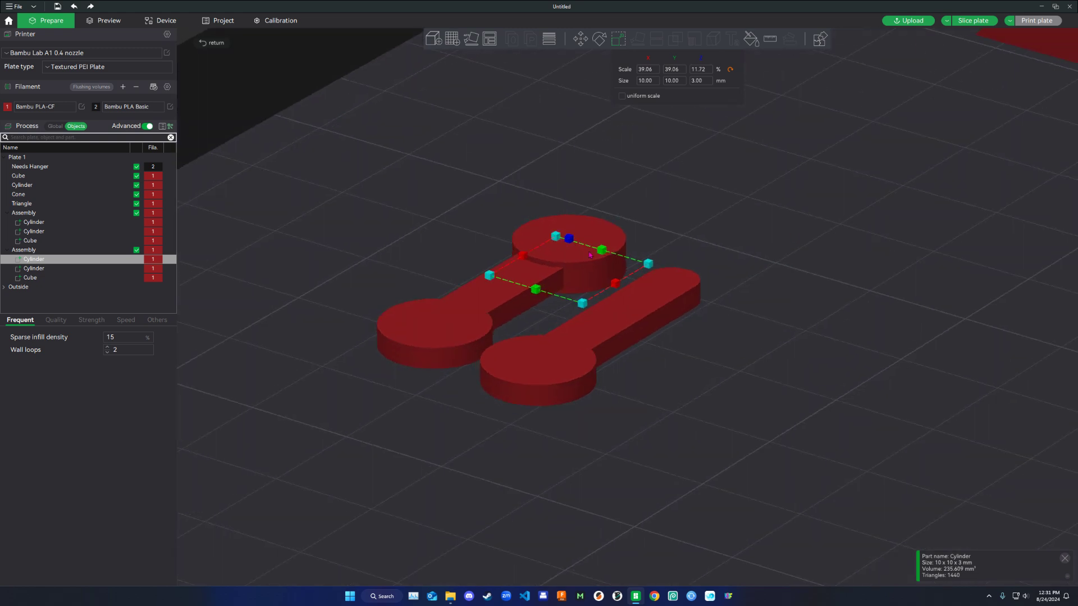
left_click_drag(751, 298, 754, 279)
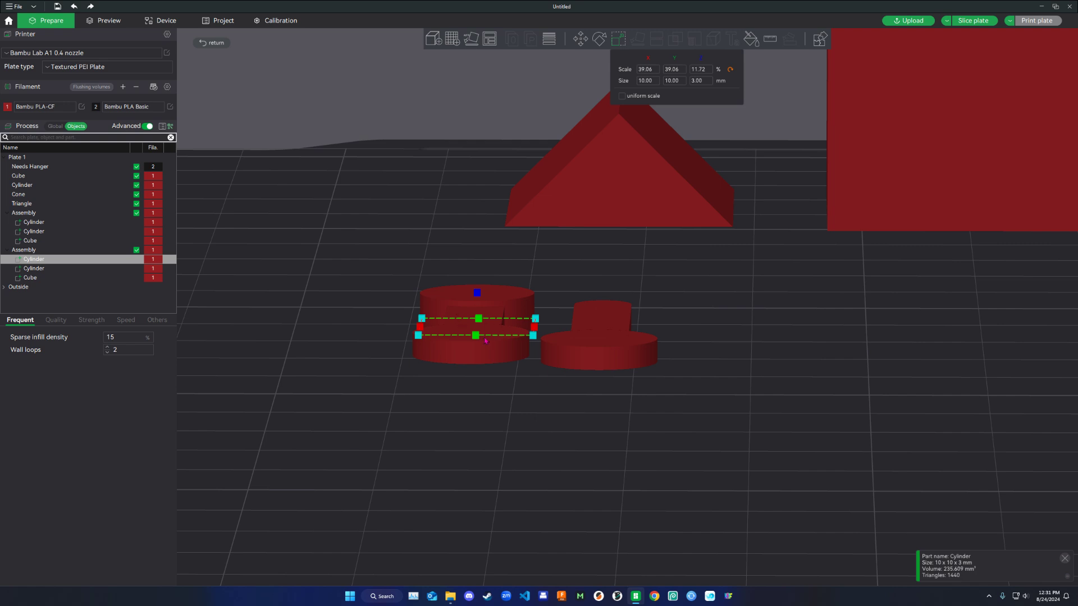
left_click(59, 270)
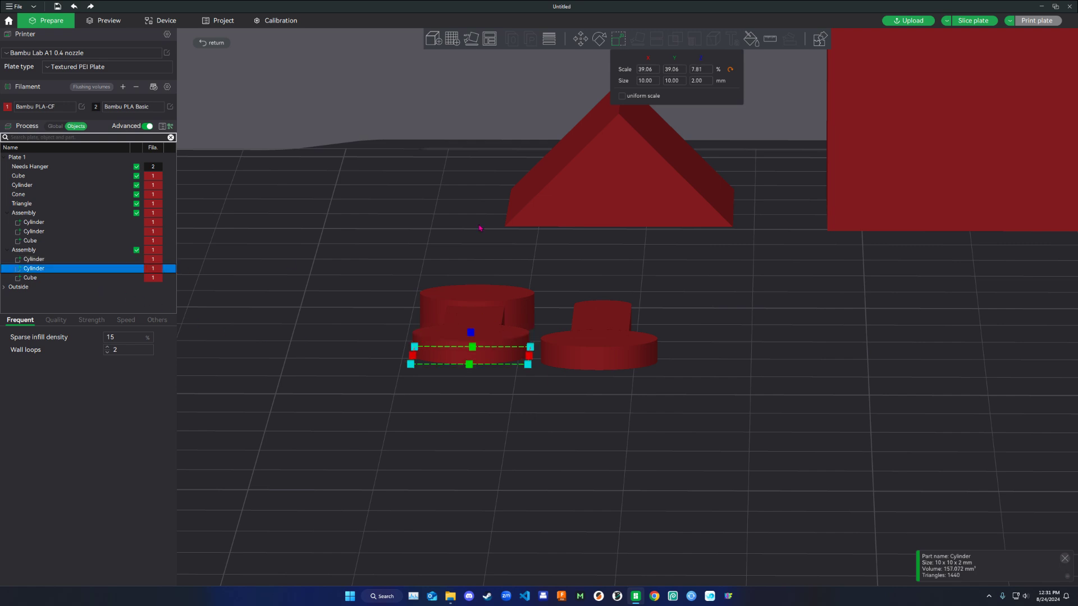
left_click(697, 81)
type("3")
key("Return")
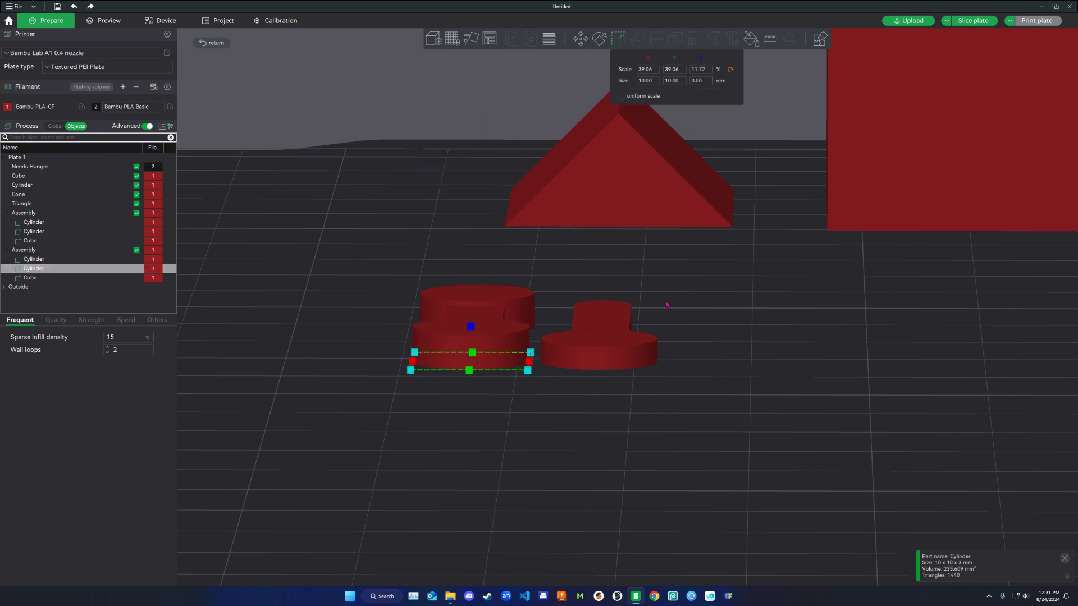
- Resize the copied assembly's cube to 10 mm wide in X and 3 mm high in Z
left_click_drag(709, 310, 732, 318)
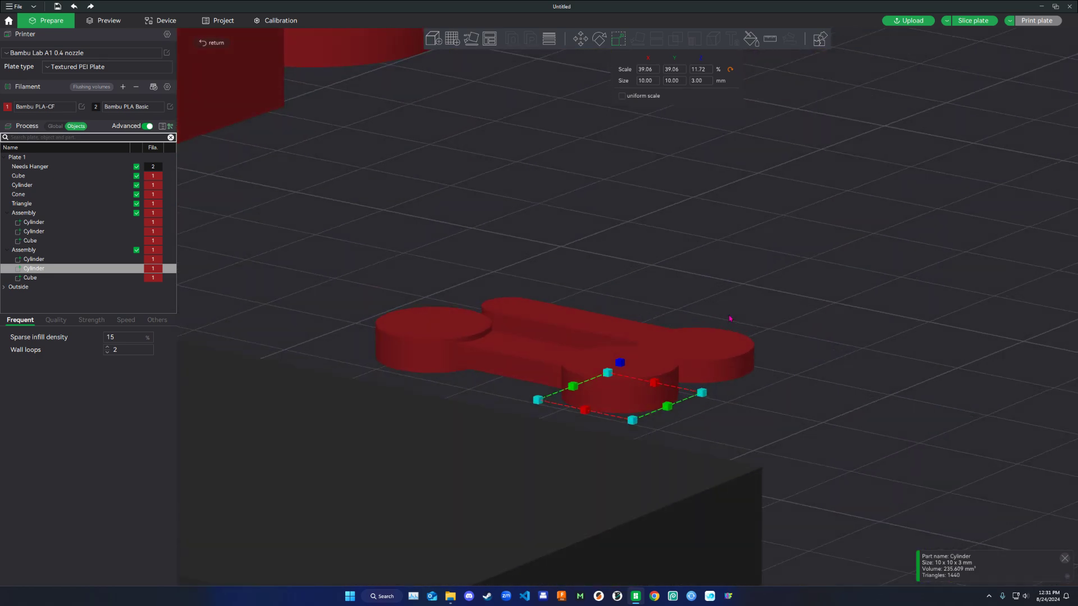
left_click(44, 278)
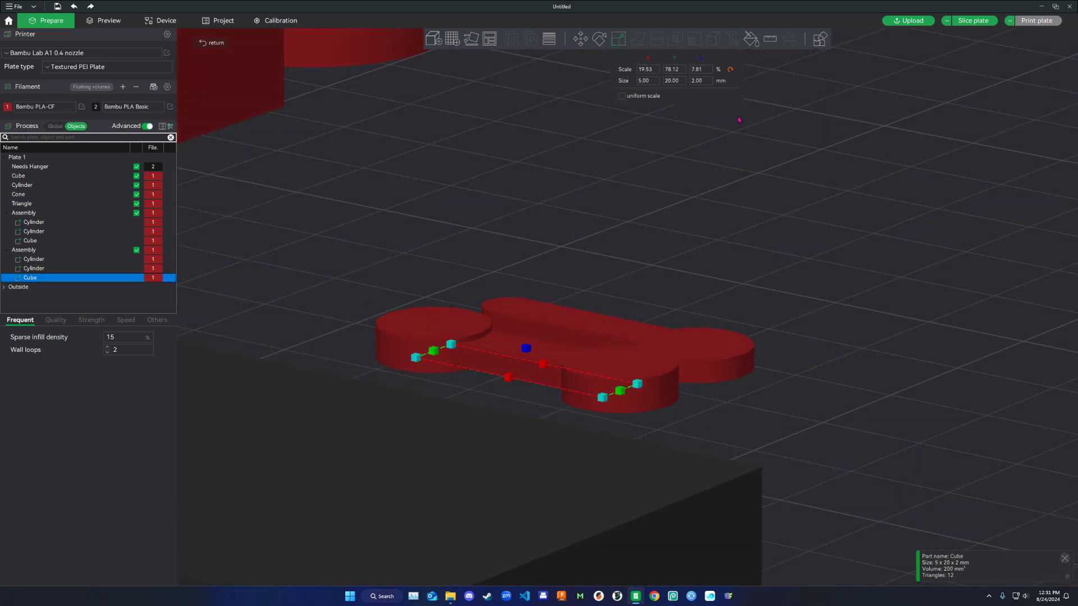
type("3")
left_click(646, 81)
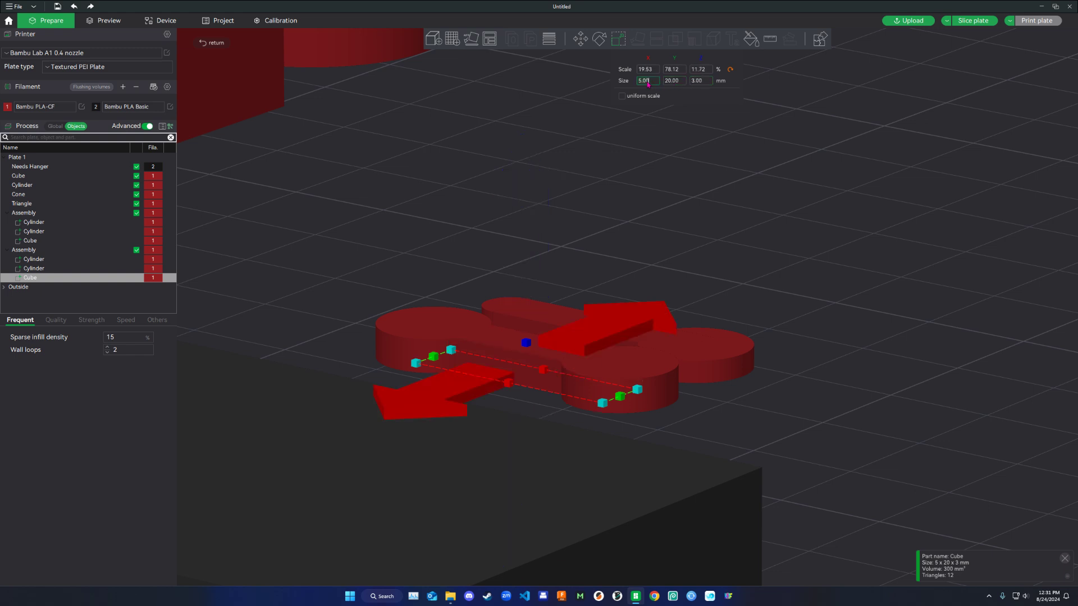
type("10")
key("Return")
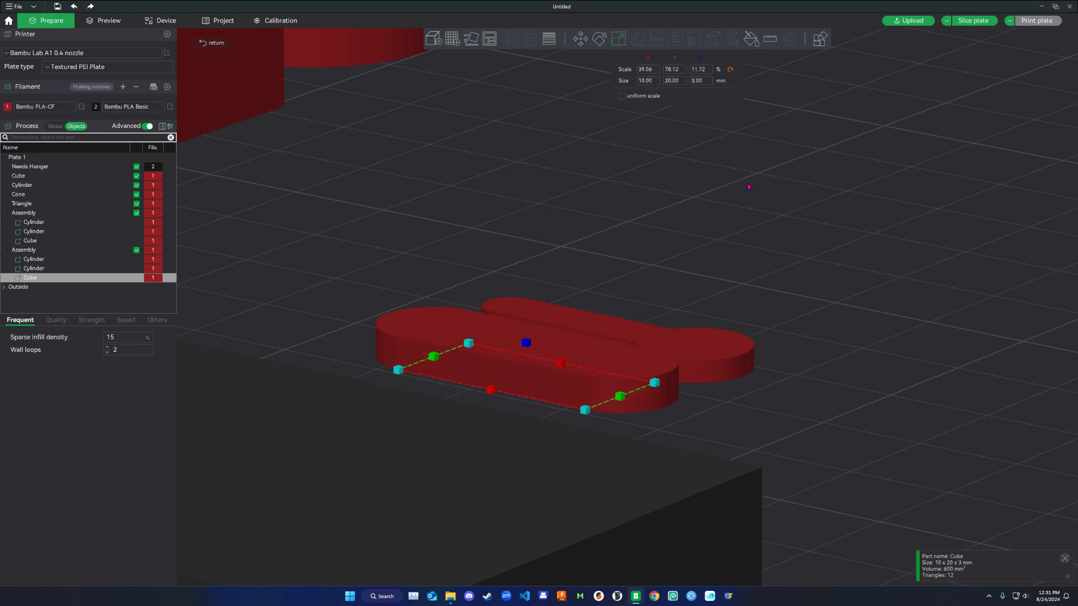
- Rename the enlarged, slot-shaped assembly as "cavity"
left_click(803, 233)
left_click_drag(803, 234, 747, 245)
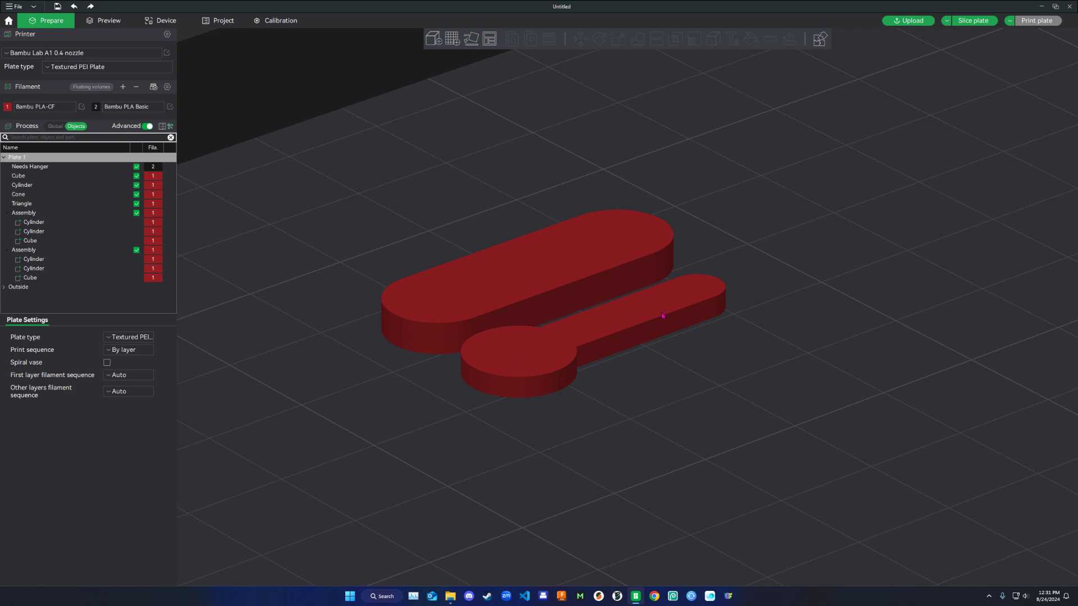
left_click_drag(724, 363, 750, 366)
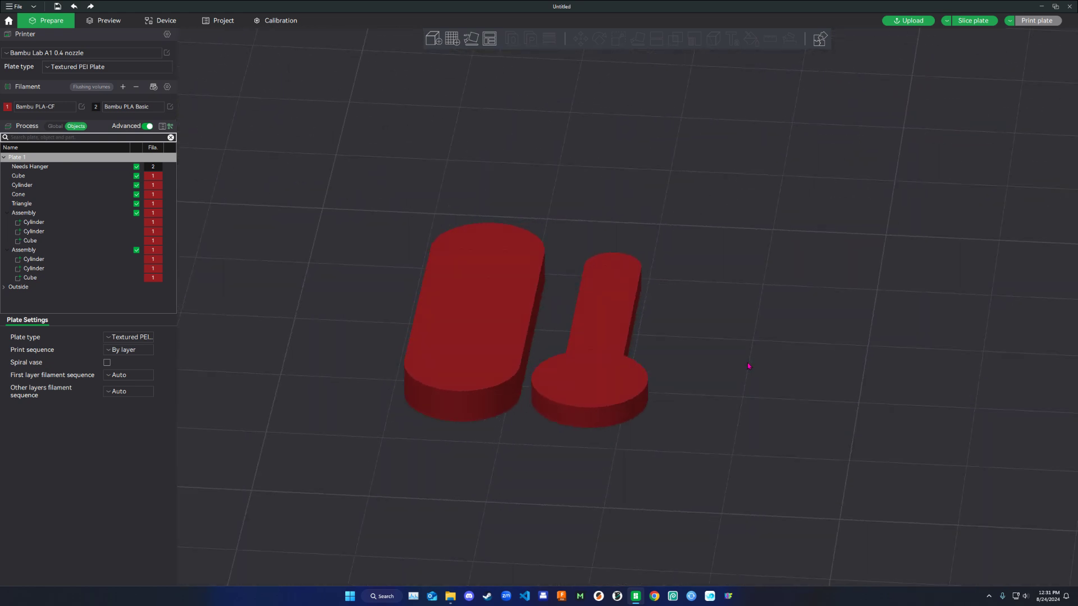
left_click(22, 251)
left_click(35, 251)
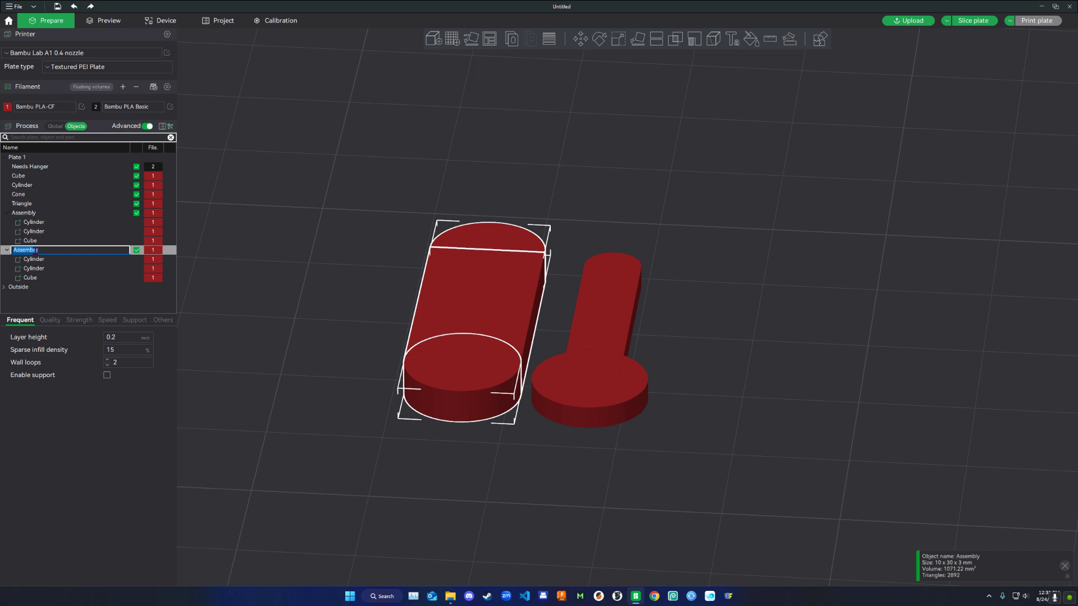
type("cavity")
key("Return")
- Rename the original keyhole-shaped assembly as "opening"
left_click(32, 214)
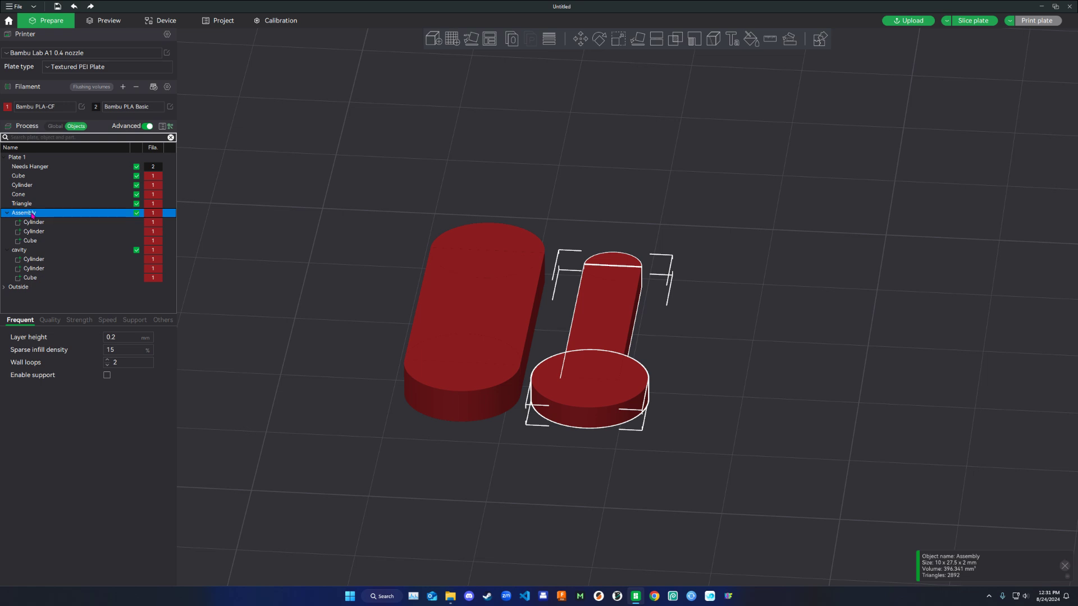
left_click(33, 214)
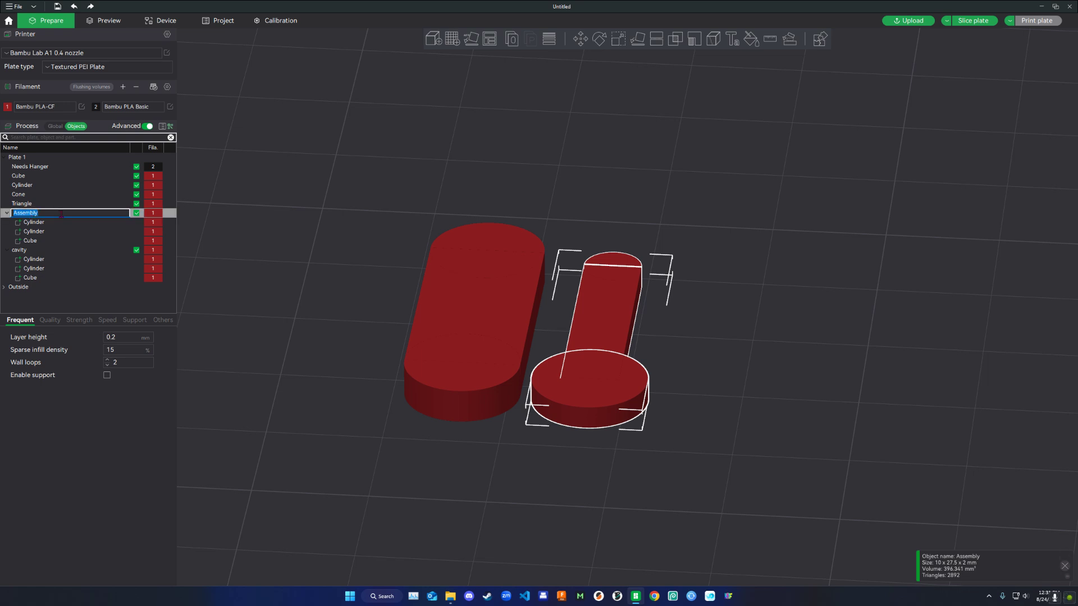
type("opening")
key("Return")
left_click(373, 239)
- Move the cavity shape and the opening shape sideways on the plate, keeping them next to each other
left_click_drag(469, 306, 343, 292)
left_click_drag(564, 371, 455, 356)
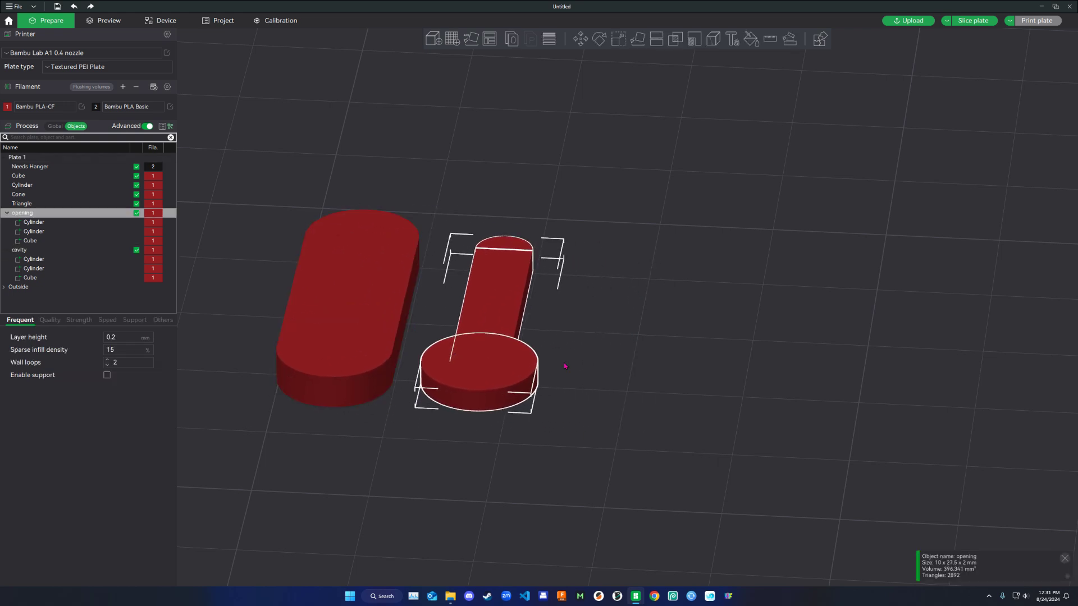
left_click(579, 395)
- Run a mesh boolean on the cavity and on the opening to fuse each one's parts into a single mesh
right_click_drag(581, 395, 641, 401)
left_click_drag(449, 458, 444, 461)
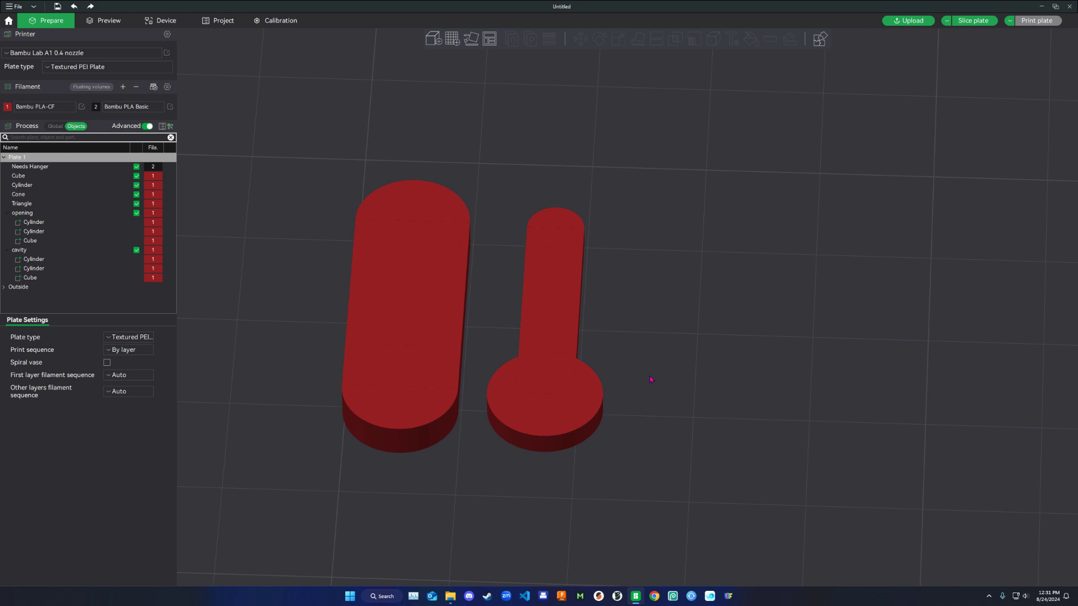
mouse_move(649, 377)
left_mouse_down()
mouse_move(636, 386)
mouse_move(648, 380)
left_mouse_up()
right_click(391, 306)
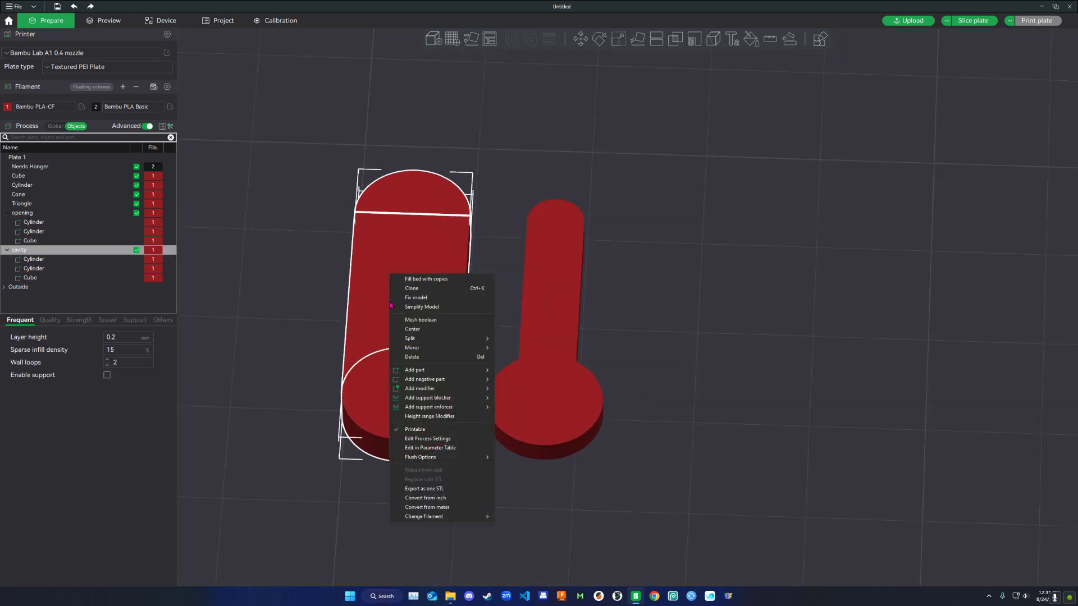
left_click(436, 320)
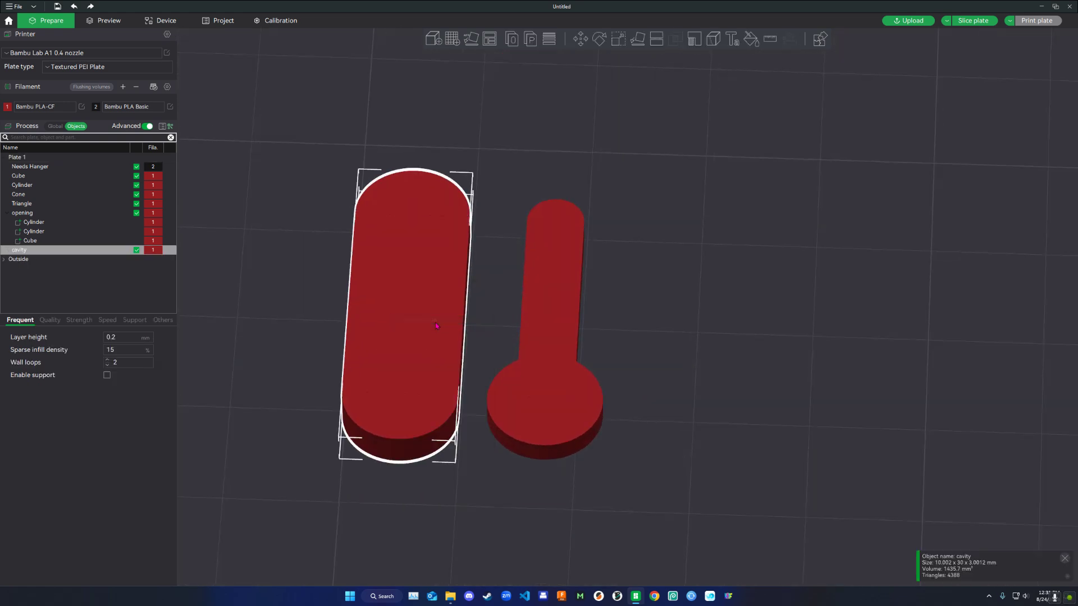
right_click(552, 339)
left_click(623, 353)
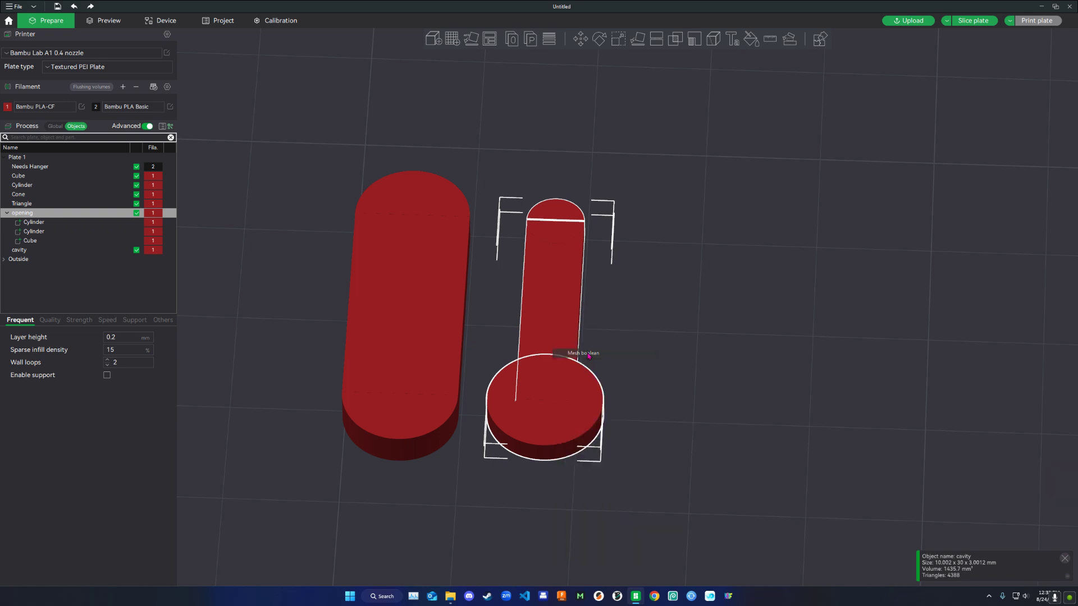
left_click(629, 356)
- Nudge the fused cavity and opening shapes slightly on the plate
left_click_drag(392, 307, 374, 294)
left_click_drag(551, 363, 531, 354)
left_click(599, 376)
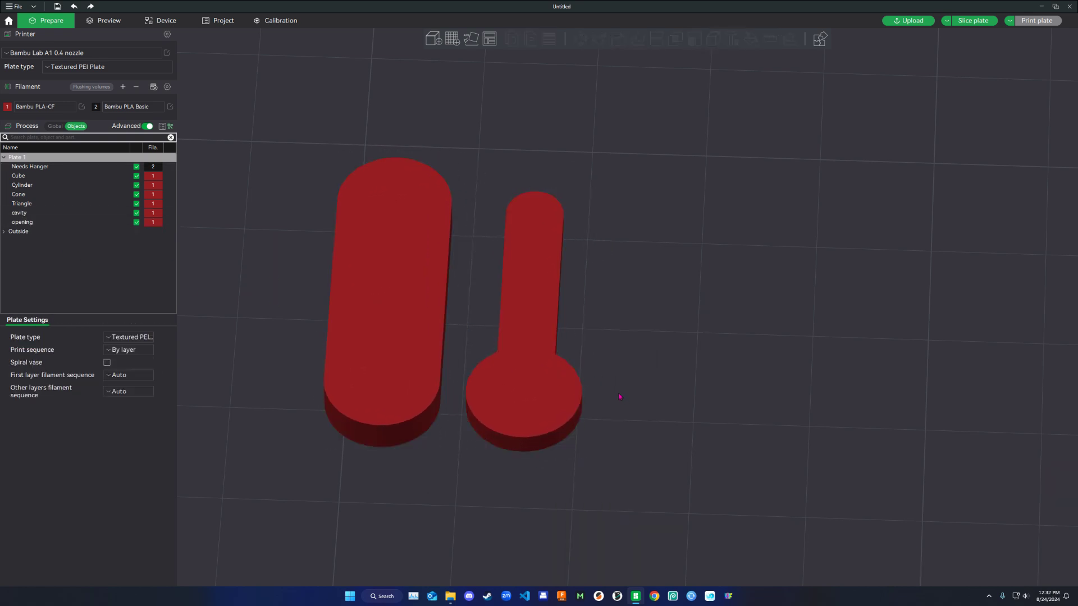
- Examine the cavity and opening shapes from several angles, alongside the other primitives on the plate
key("0")
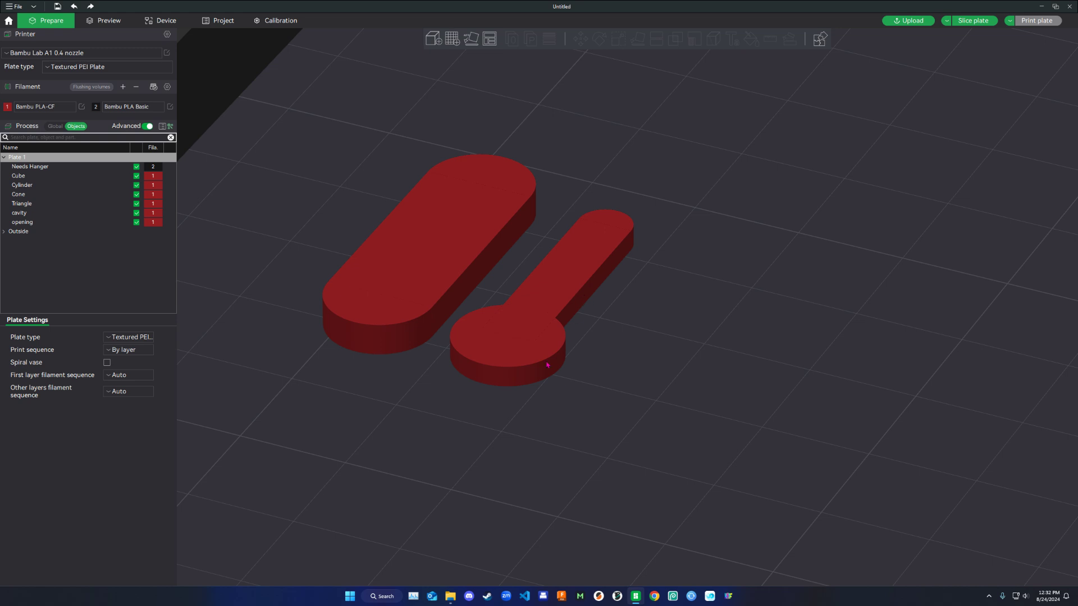
key("3")
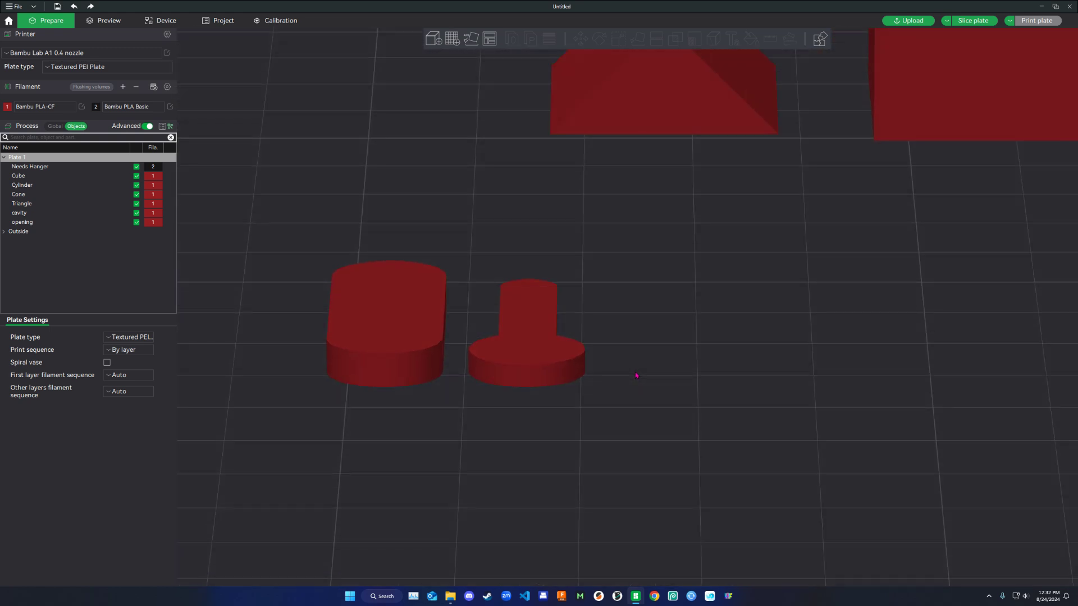
scroll(631, 387, "down", 5)
middle_click_drag(685, 354, 589, 390)
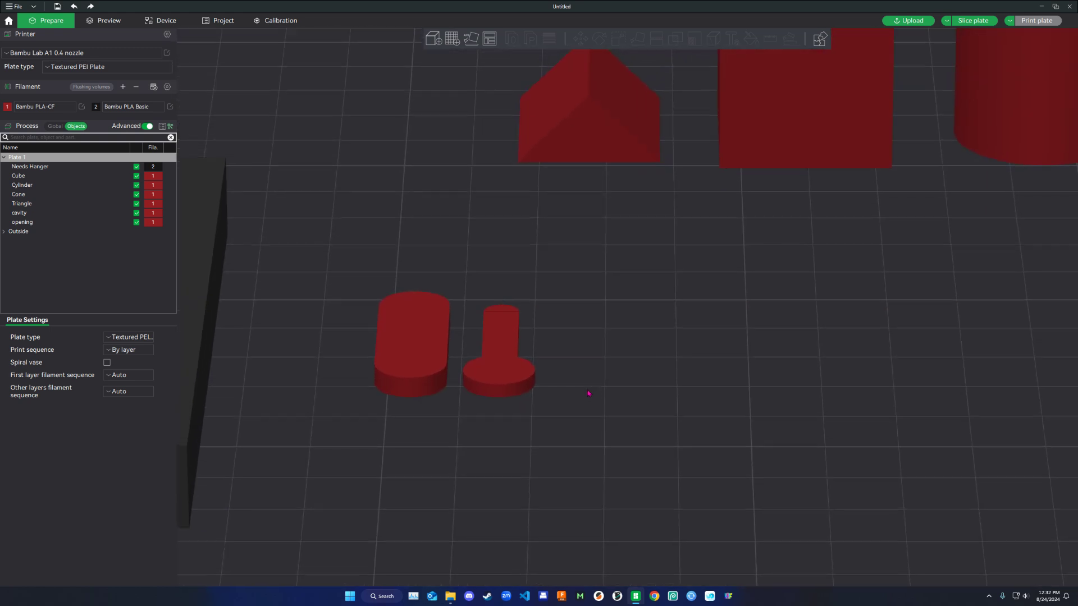
scroll(538, 406, "up", 4)
scroll(528, 409, "down", 3)
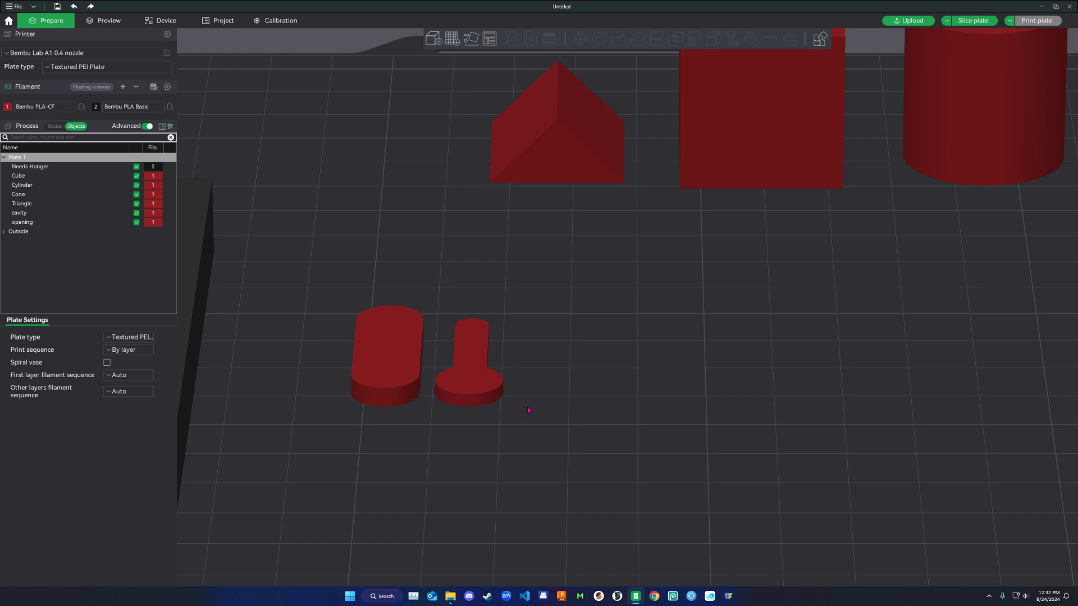
left_click_drag(528, 410, 529, 395)
left_click_drag(403, 382, 401, 390)
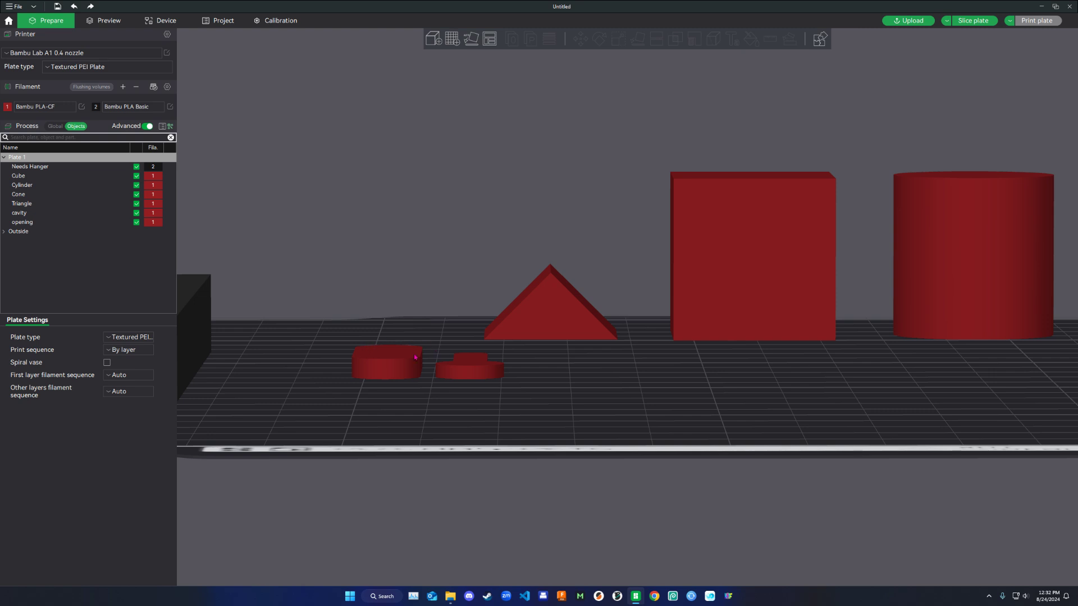
left_click_drag(622, 368, 621, 383)
scroll(624, 379, "down", 3)
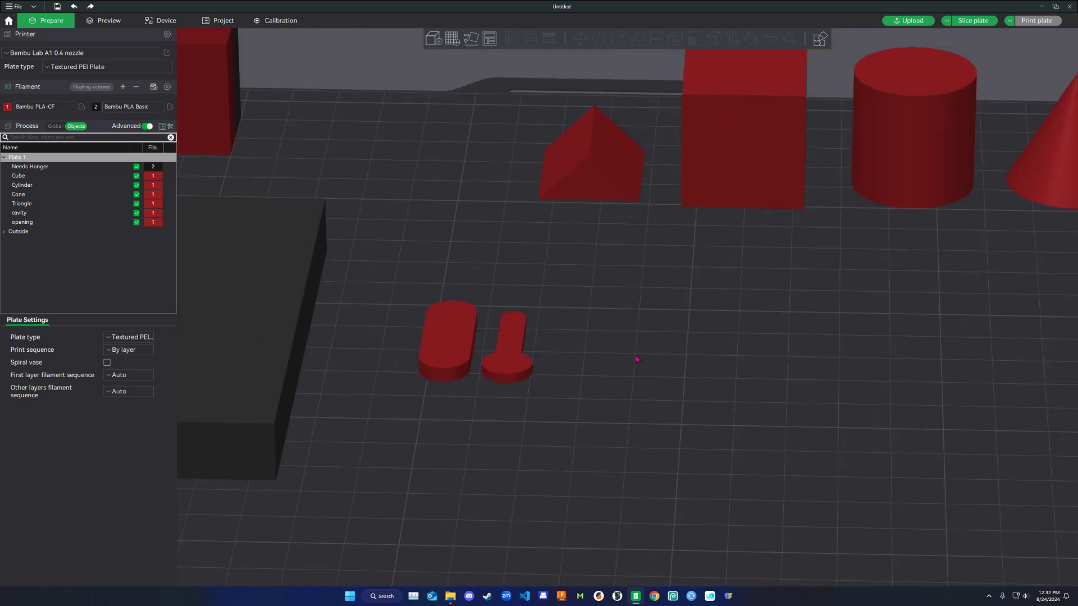
- Duplicate the triangle and place the copy on the open plate area beside the opening shape
right_click_drag(637, 361, 629, 374)
left_click_drag(653, 344, 515, 240)
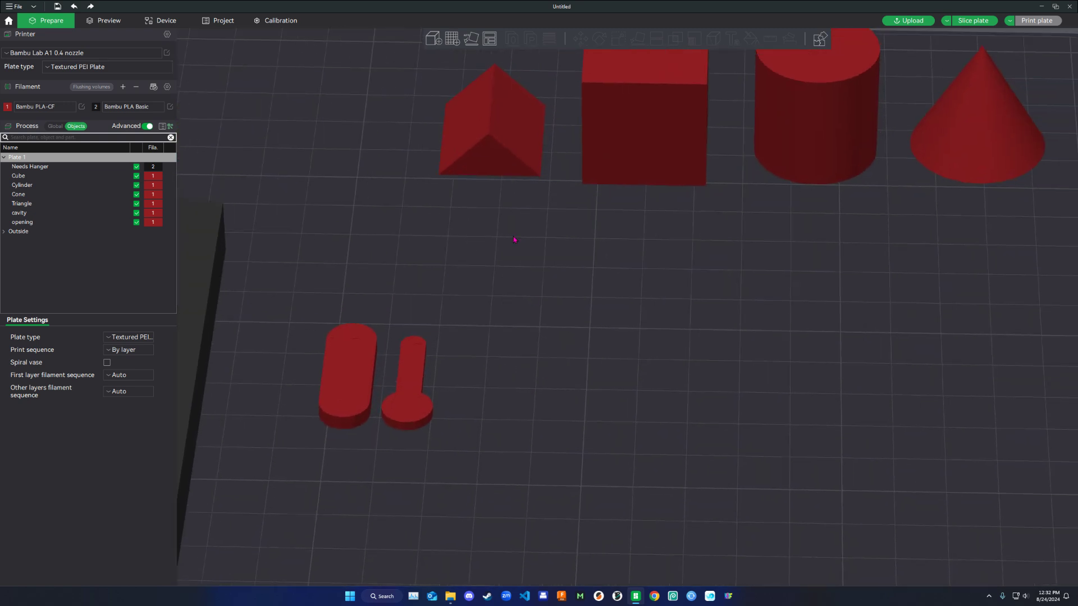
left_click(488, 149)
key("ctrl+c")
key("ctrl+v")
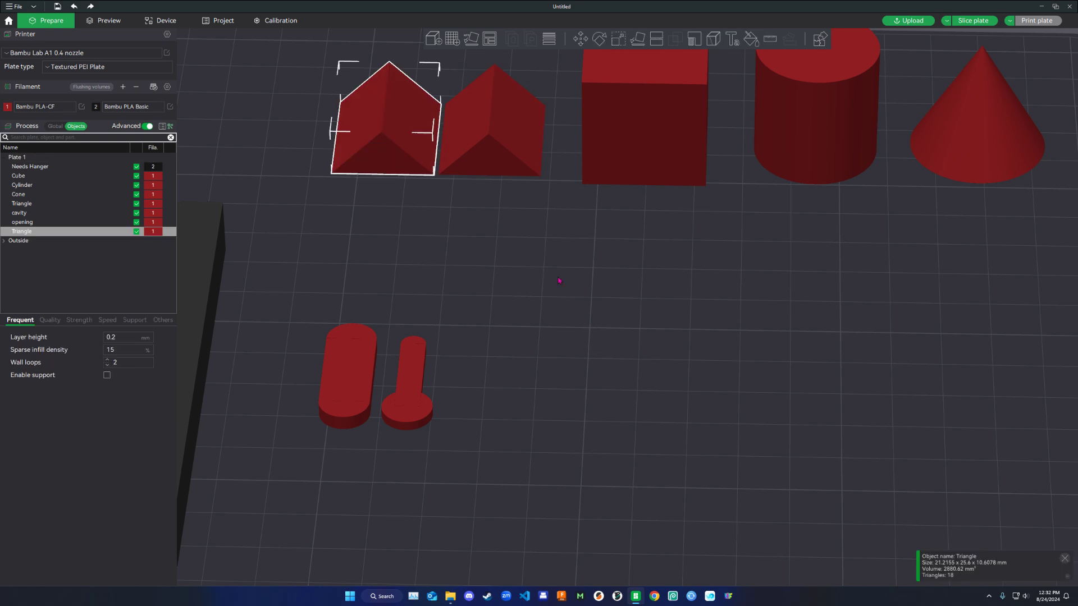
left_click_drag(385, 157, 559, 405)
left_click(685, 337)
- Duplicate the cone twice and place both copies in a row beside the triangle copy
left_click(992, 153)
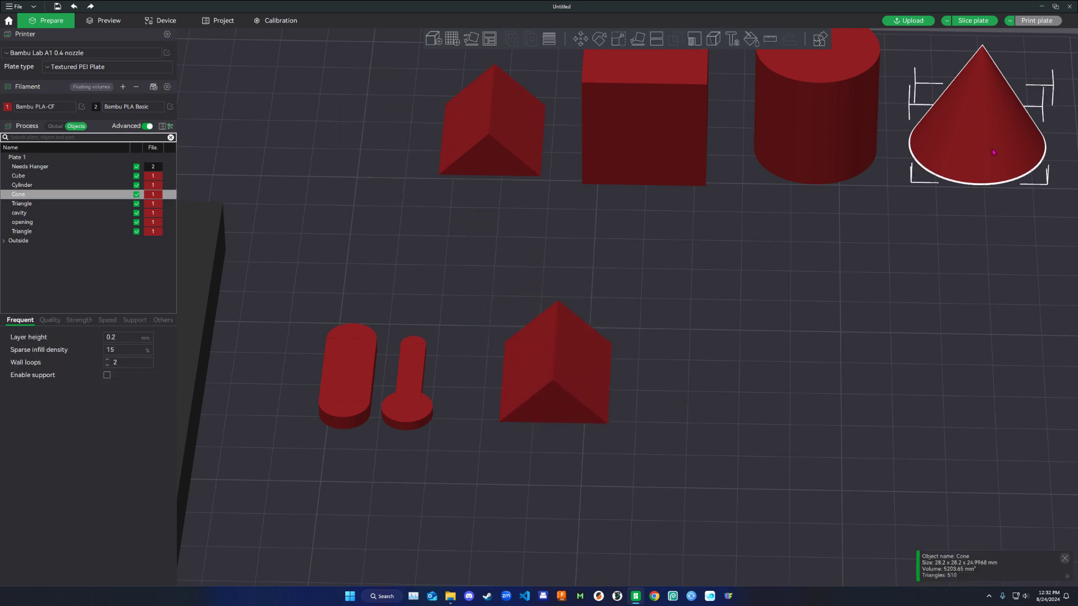
key("ctrl+c")
left_click(723, 352)
key("ctrl+v")
left_click_drag(1005, 220, 707, 365)
key("ctrl+v")
left_click_drag(1006, 223, 843, 364)
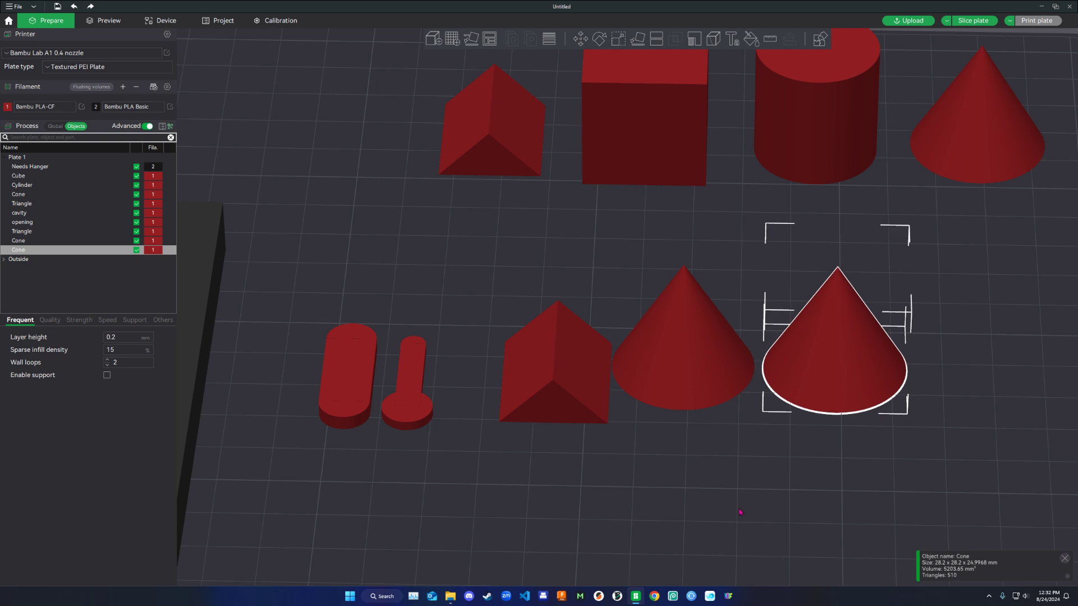
- Set the triangle copy's X size to 10 mm without uniform scaling
middle_click_drag(747, 479, 694, 476)
left_click(695, 477)
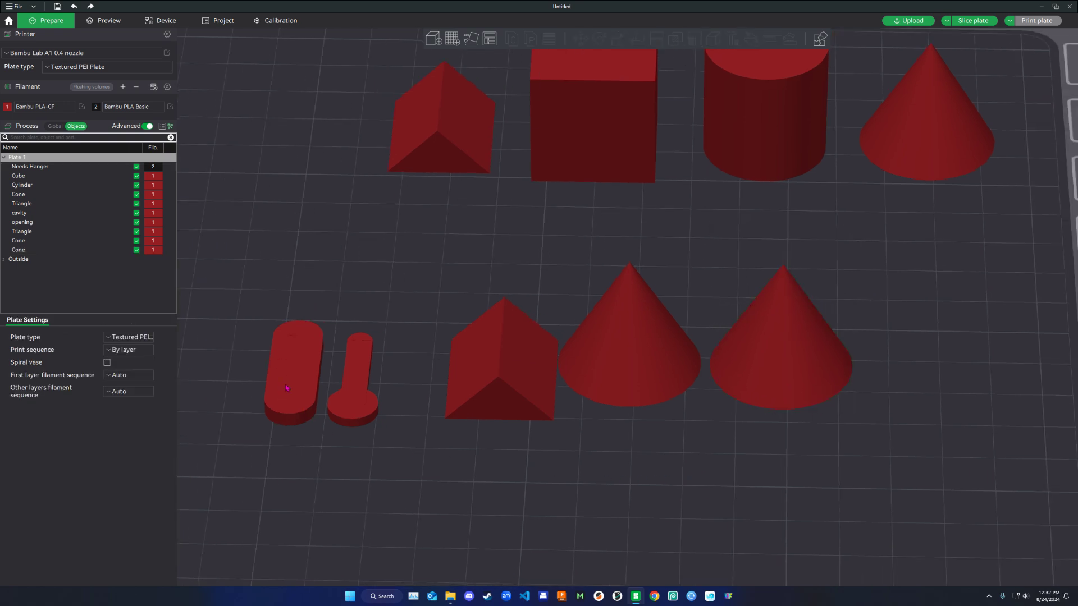
left_click_drag(691, 461, 703, 449)
left_click(544, 358)
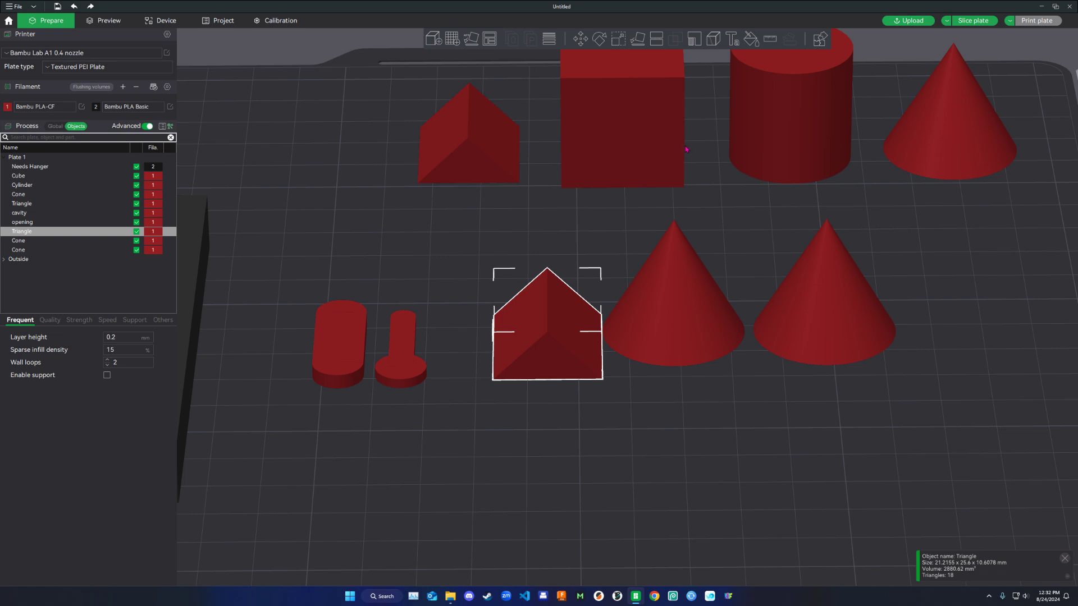
key("s")
left_click(651, 82)
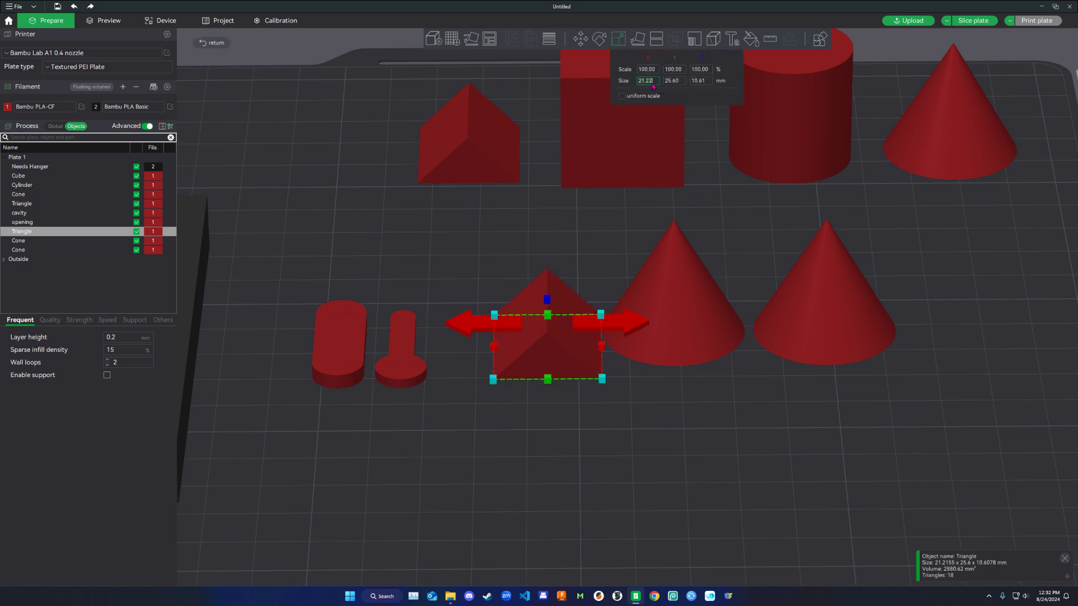
key("BackSpace")
key("BackSpace")
key("BackSpace")
key("BackSpace")
key("BackSpace")
type("10")
key("Return")
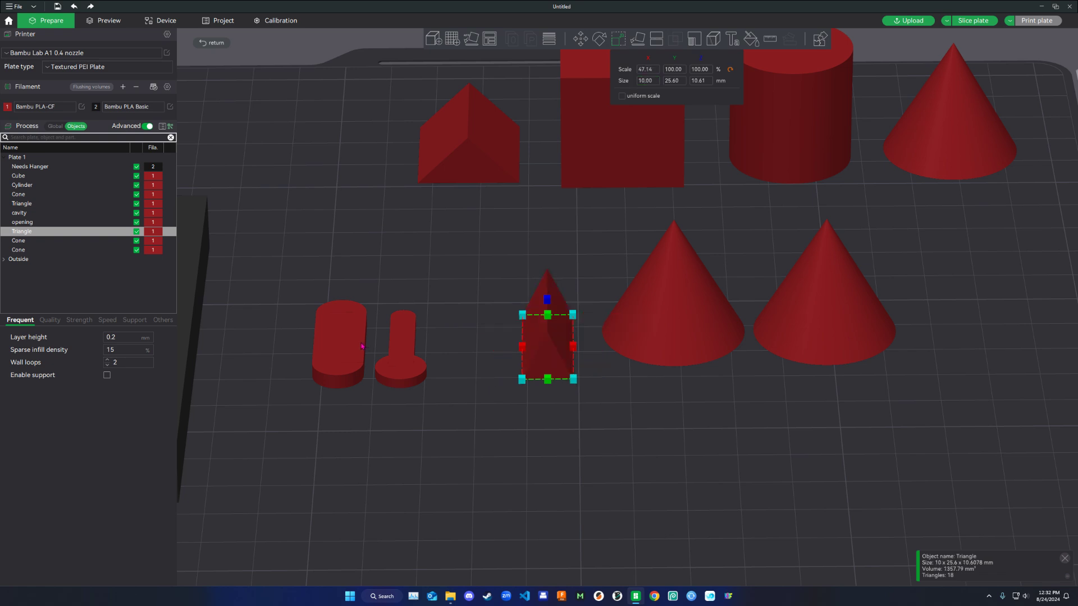
- Set the triangle copy's Y size to 20 mm and its Z size to 2 mm
left_click(707, 82)
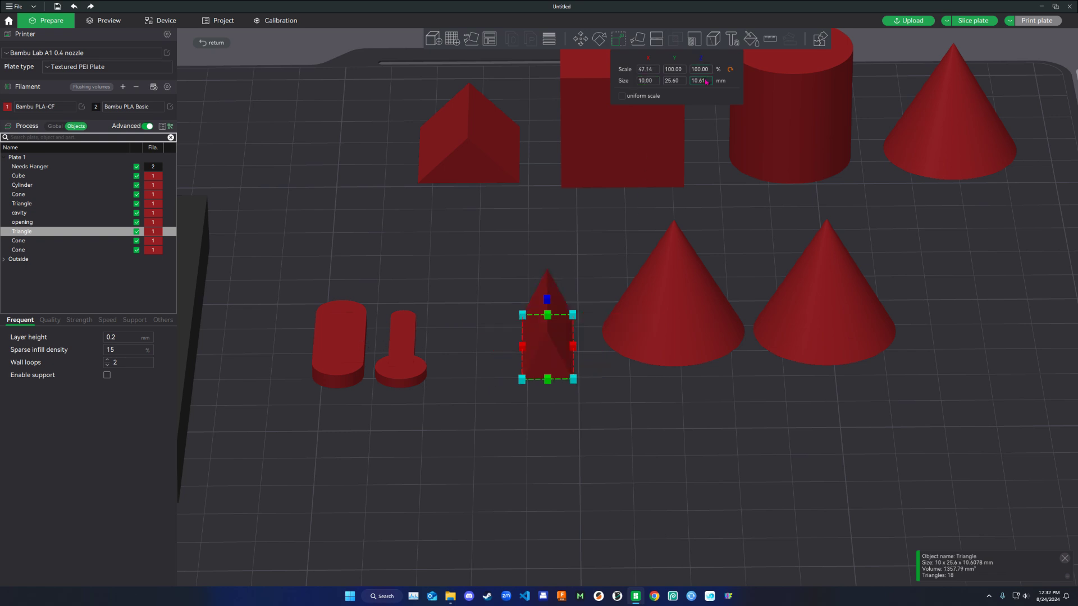
left_click(677, 82)
type("20")
key("Return")
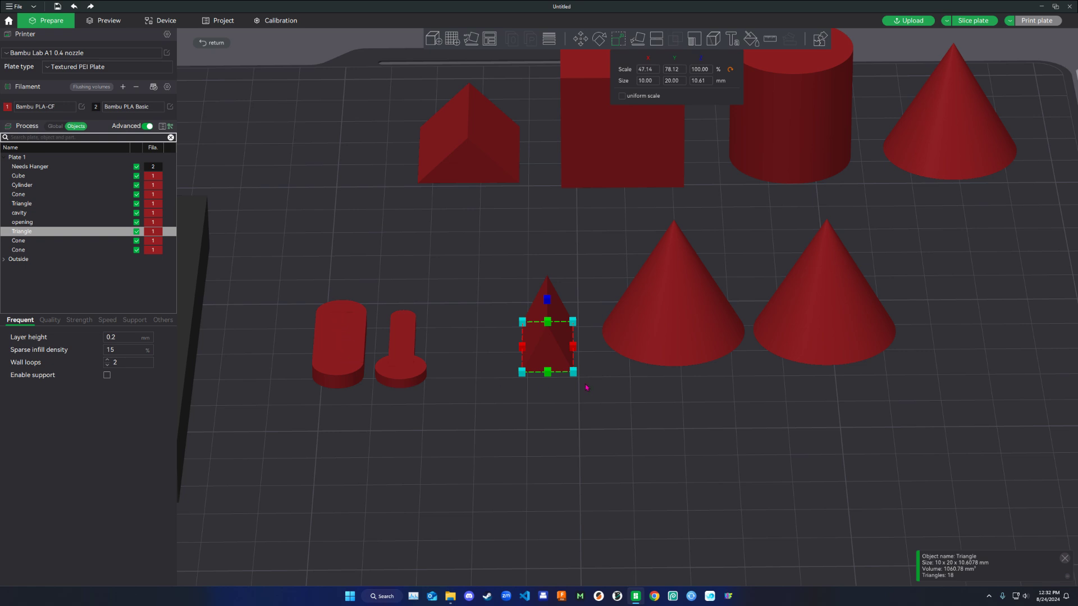
left_click_drag(613, 427, 614, 424)
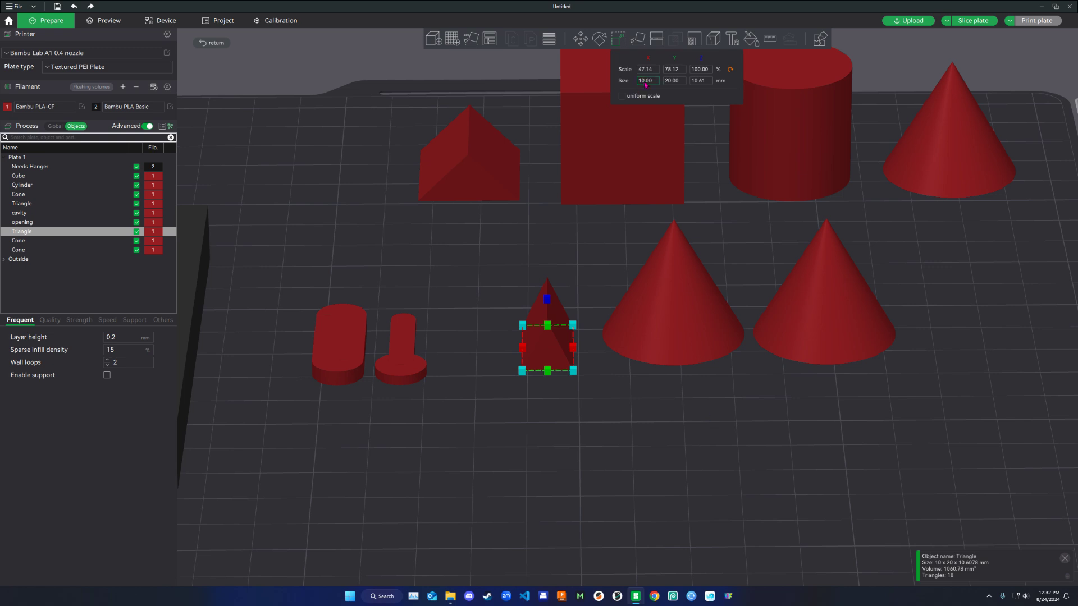
left_click(700, 82)
type("2")
key("Return")
left_click(574, 425)
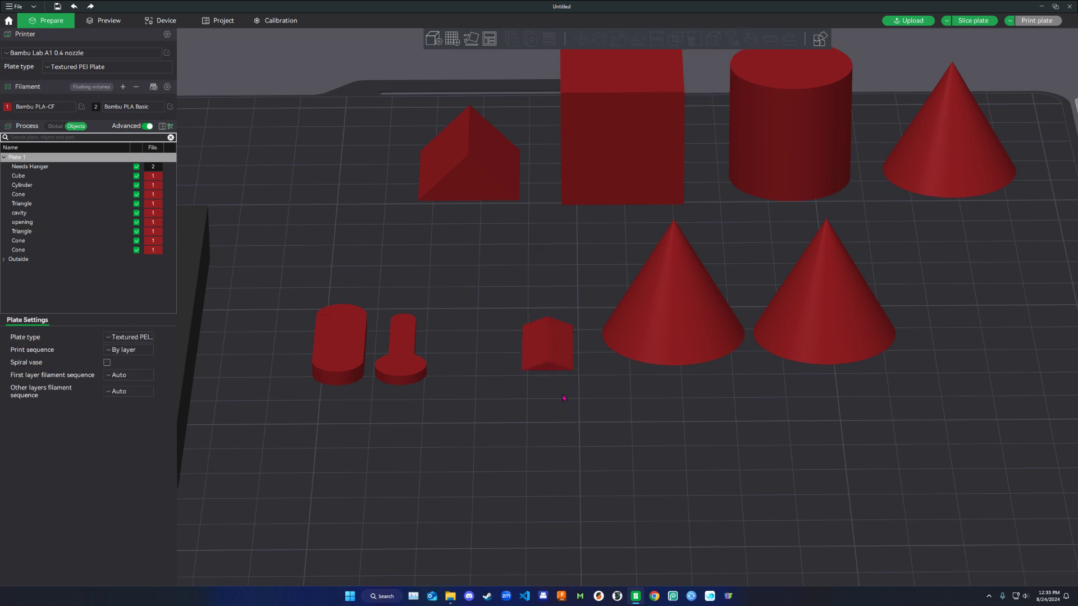
- Shift the resized triangle and both cone copies slightly toward the opening shape, leaving gaps between them
left_click_drag(548, 353, 500, 350)
left_click(596, 375)
left_click_drag(695, 330, 641, 334)
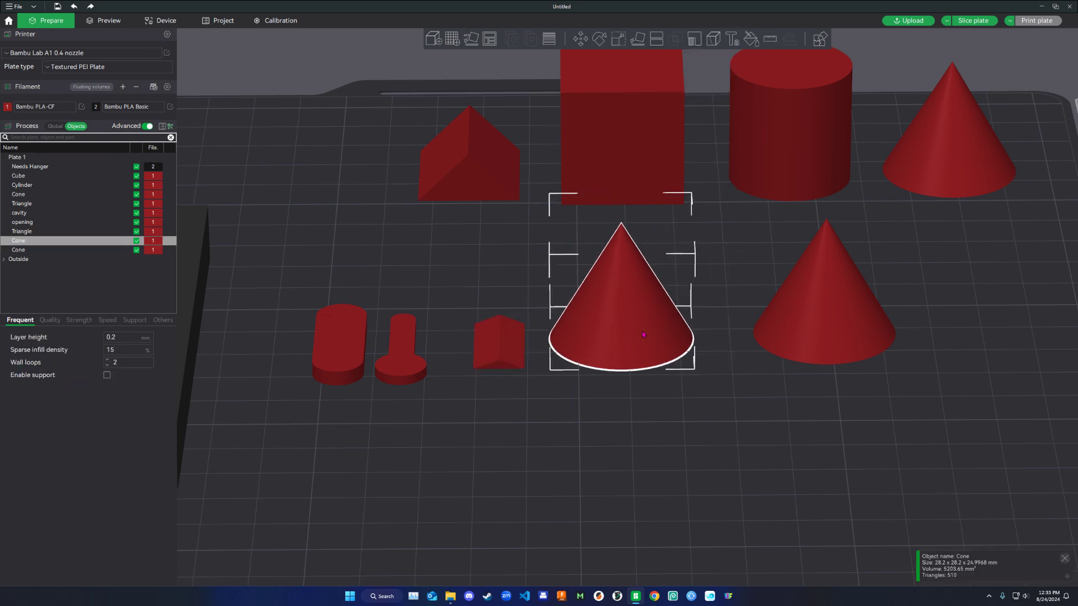
left_click_drag(826, 318, 789, 323)
- Resize the cone copy farthest from the triangle to 10 x 10 x 2 mm
left_click(619, 45)
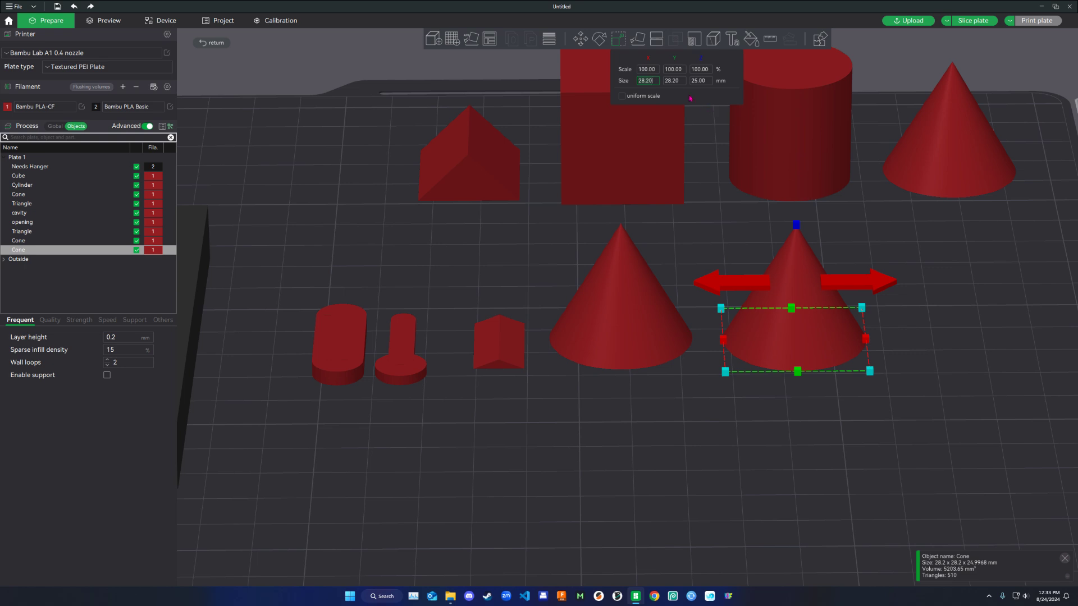
type("10")
key("Tab")
type("10")
key("Tab")
type("2")
key("Tab")
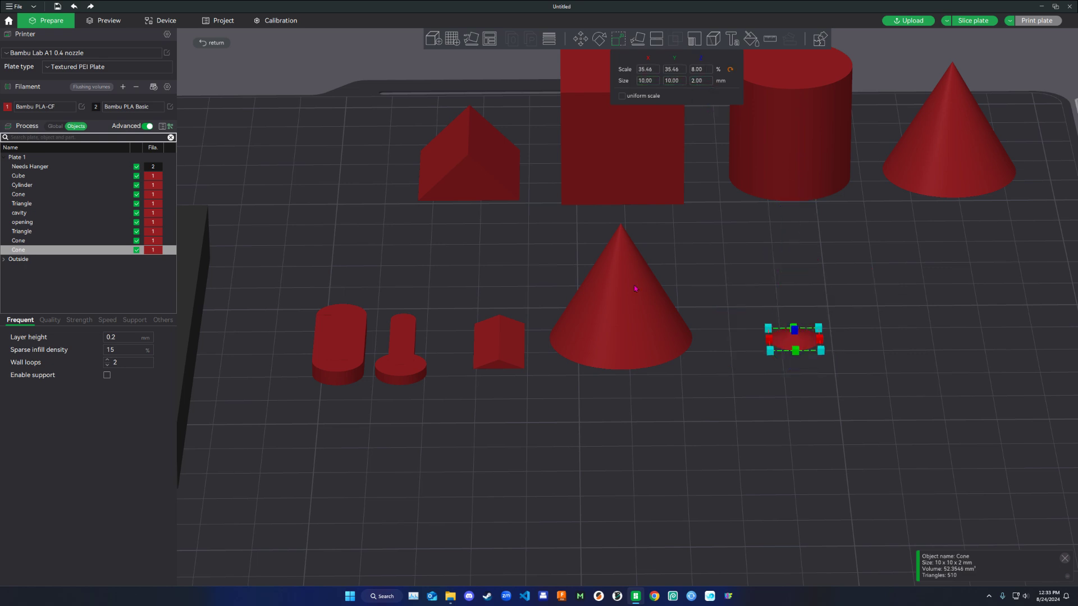
- Resize the cone copy nearest the triangle to 10 x 10 x 2 mm as well
left_click(636, 289)
double_click(647, 82)
type("10")
double_click(673, 82)
type("10")
left_click(702, 83)
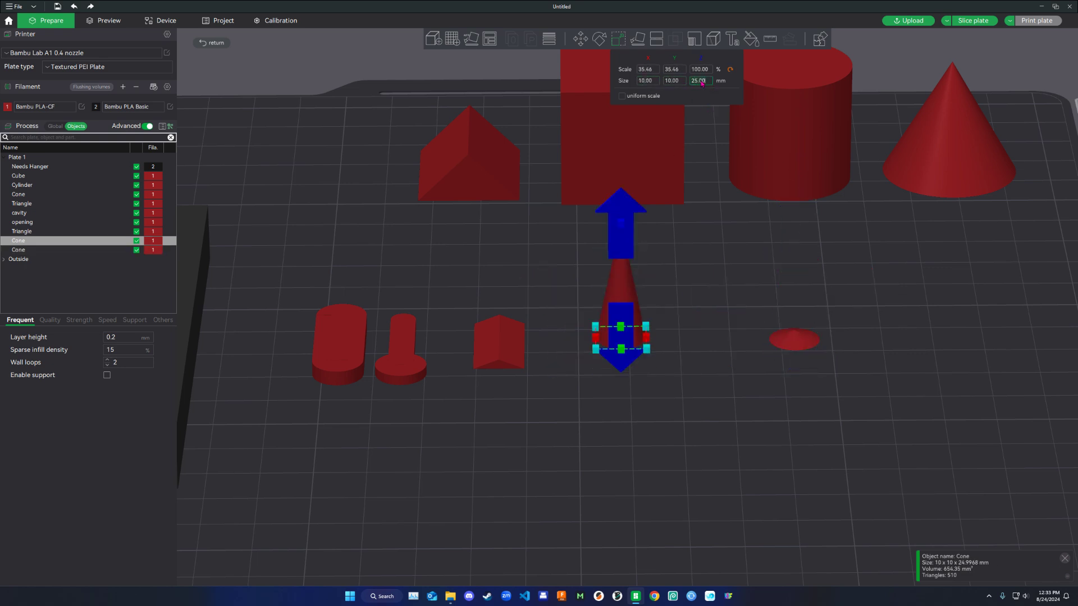
double_click(702, 83)
type("2")
left_click(703, 373)
- Place one flattened cone roughly at each end of the resized triangle
left_click_drag(613, 334, 493, 368)
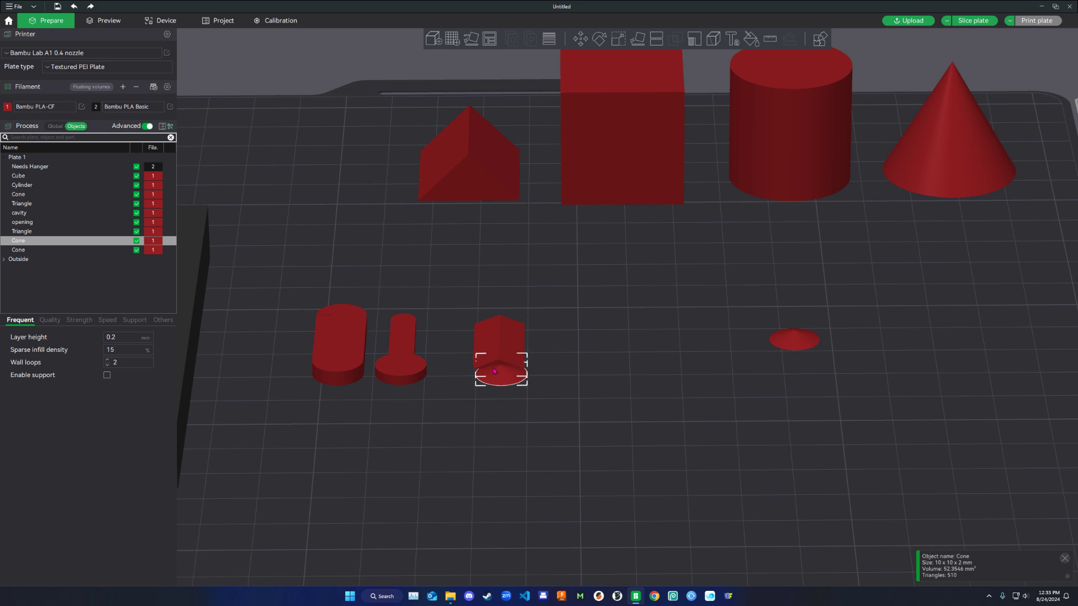
left_click_drag(784, 339, 492, 319)
left_click(447, 343)
- Move the opening and cavity shapes to the open plate area on the other side of the resized triangle
left_click_drag(406, 352, 776, 339)
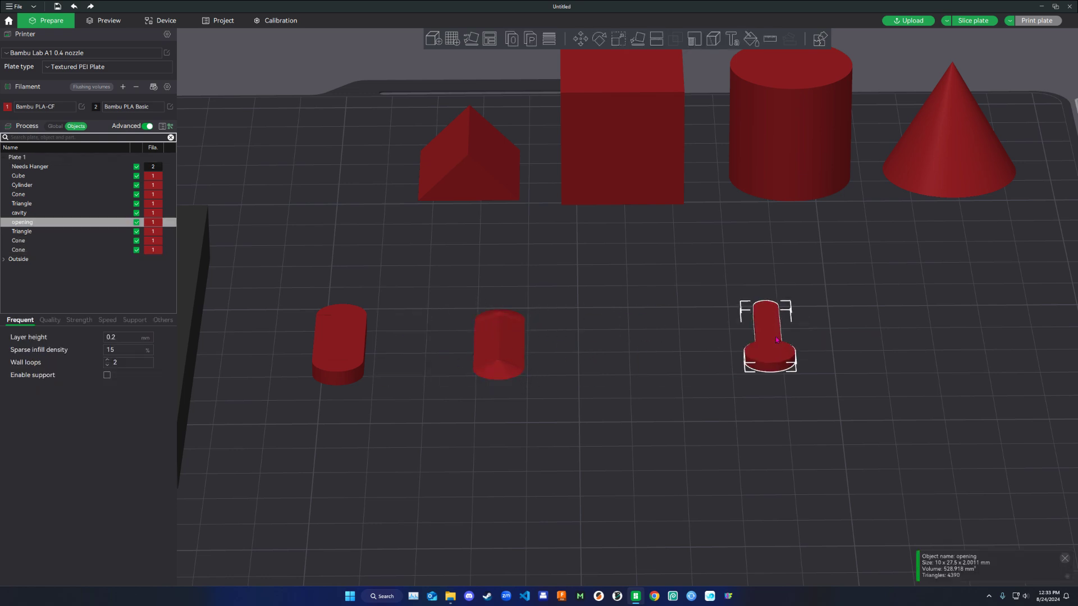
left_click_drag(339, 344, 722, 331)
left_click(496, 404)
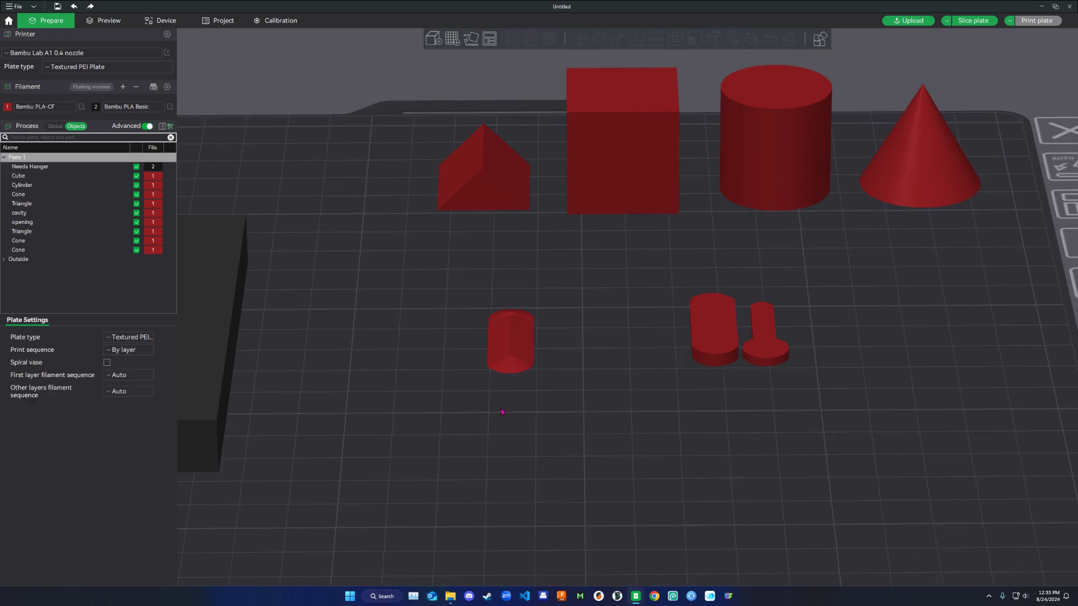
- Center the resized triangle and both flattened cones on the plate
scroll(483, 393, "up", 5)
left_click(438, 337)
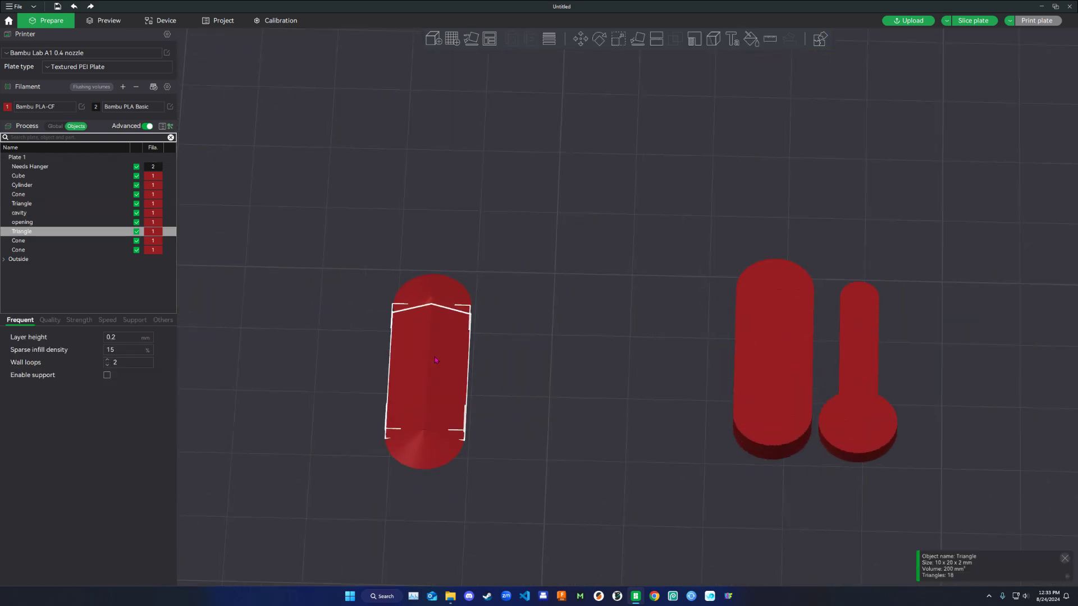
right_click(436, 329)
left_click(458, 384)
right_click(435, 280)
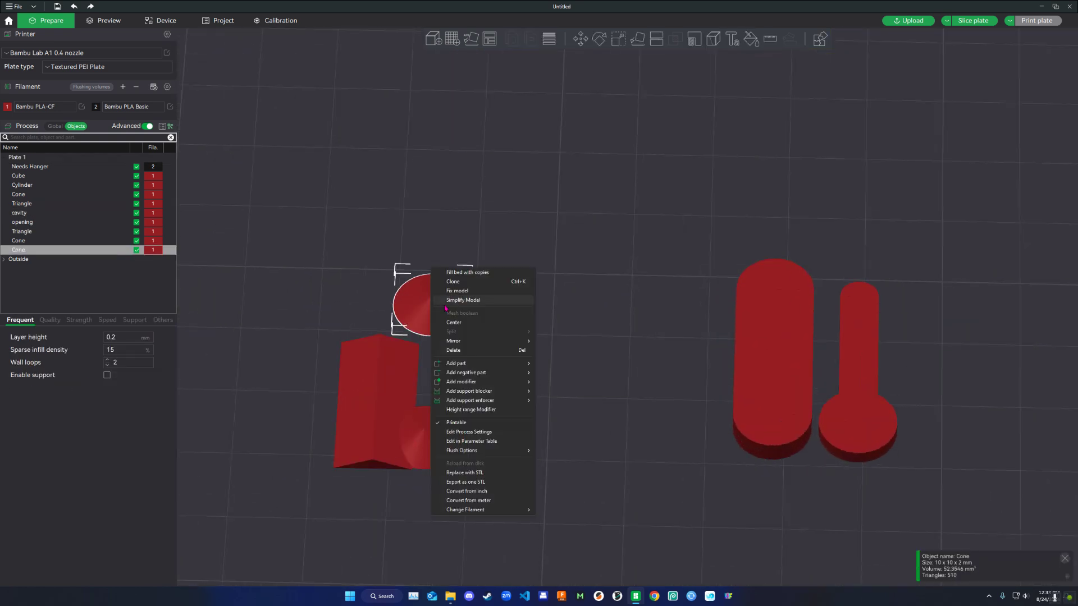
left_click(457, 323)
right_click(436, 407)
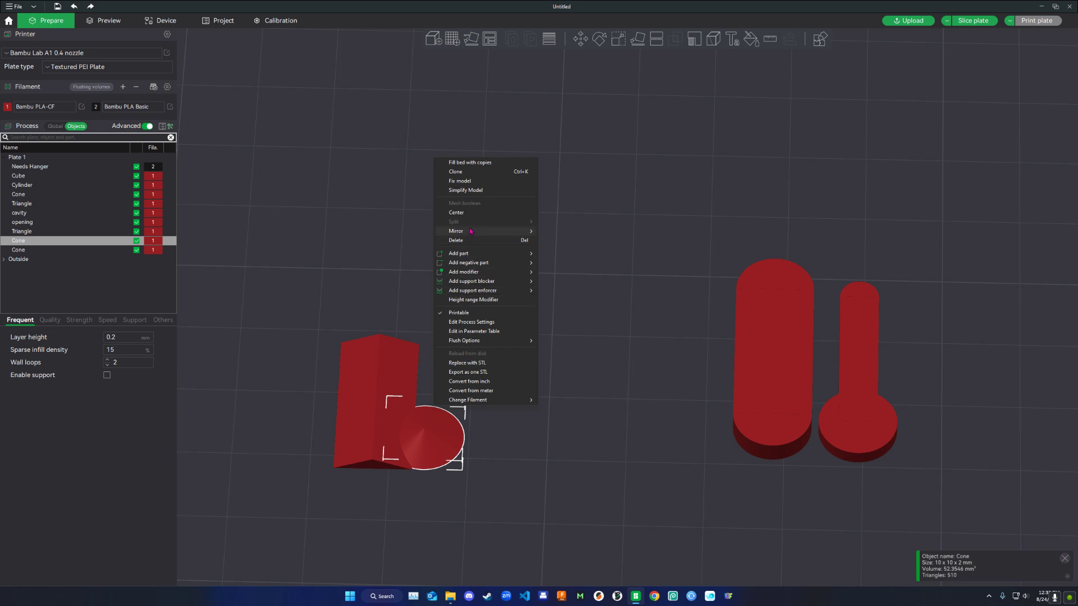
left_click(456, 213)
left_click(449, 464)
- Move the last cone in the object list to Y position 138 mm, at one end of the triangle
scroll(449, 464, "up", 5)
scroll(365, 418, "up", 5)
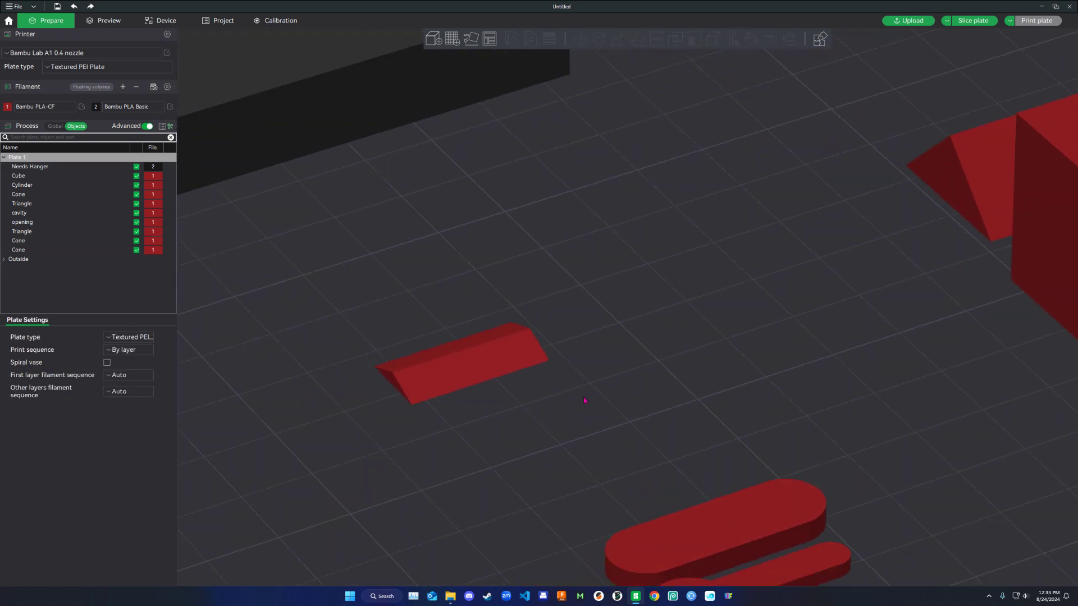
left_click(32, 242)
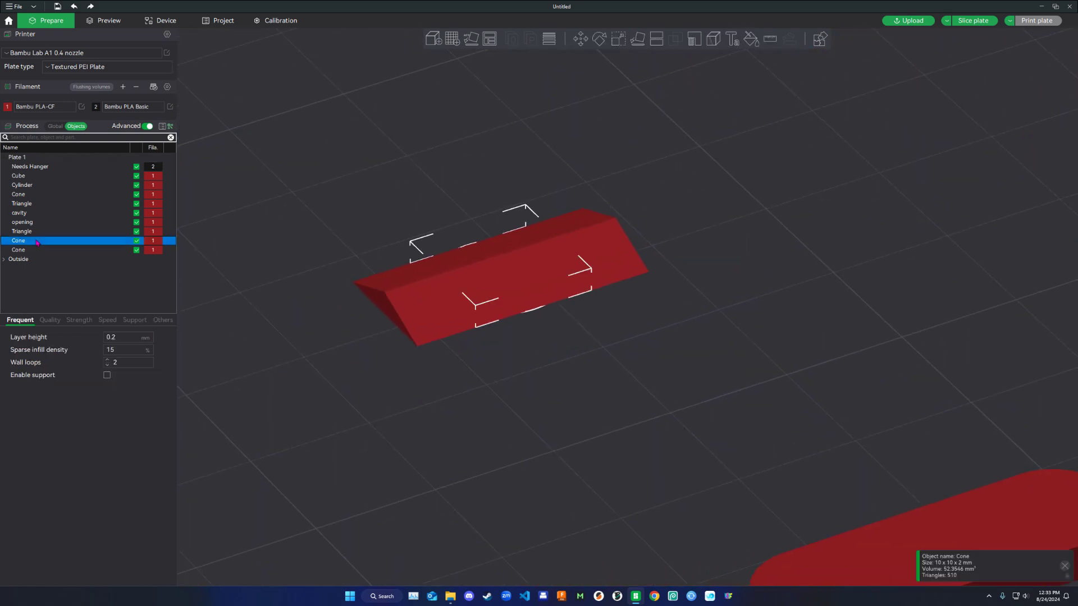
left_click(36, 251)
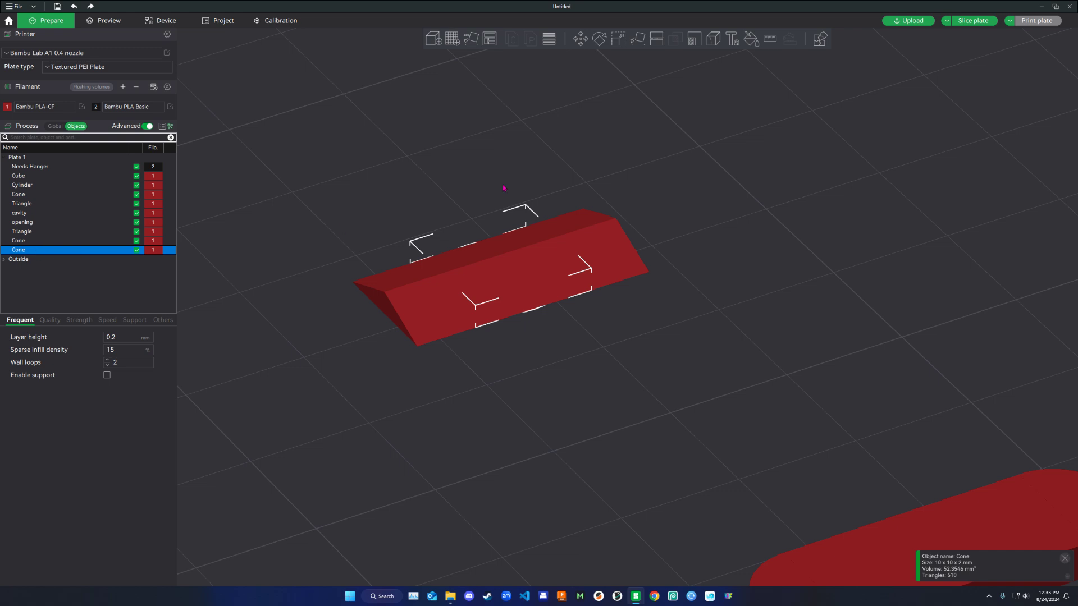
left_click(580, 39)
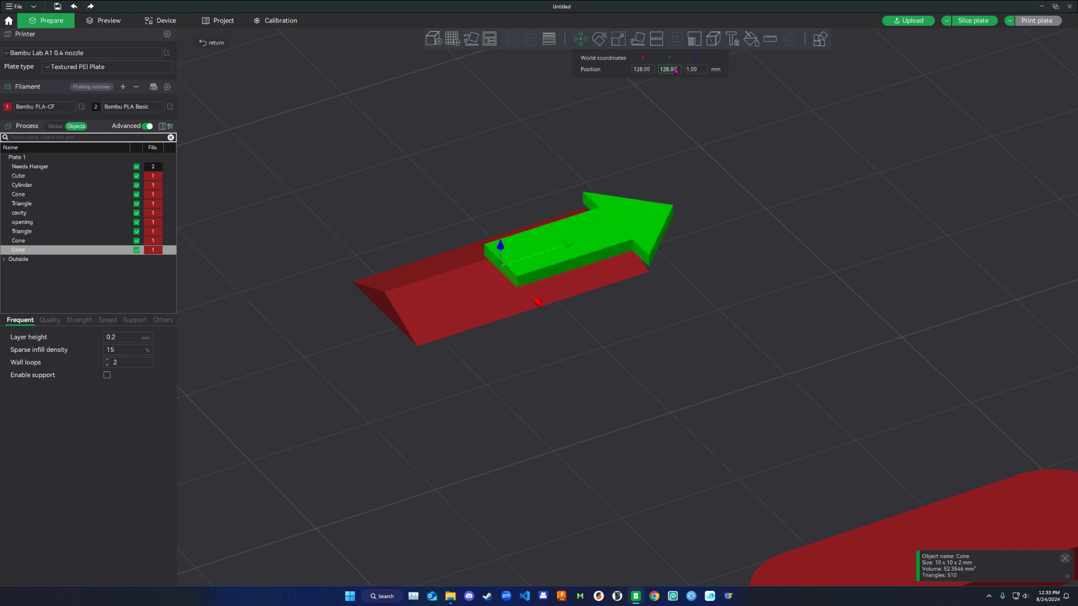
type("138")
key("Return")
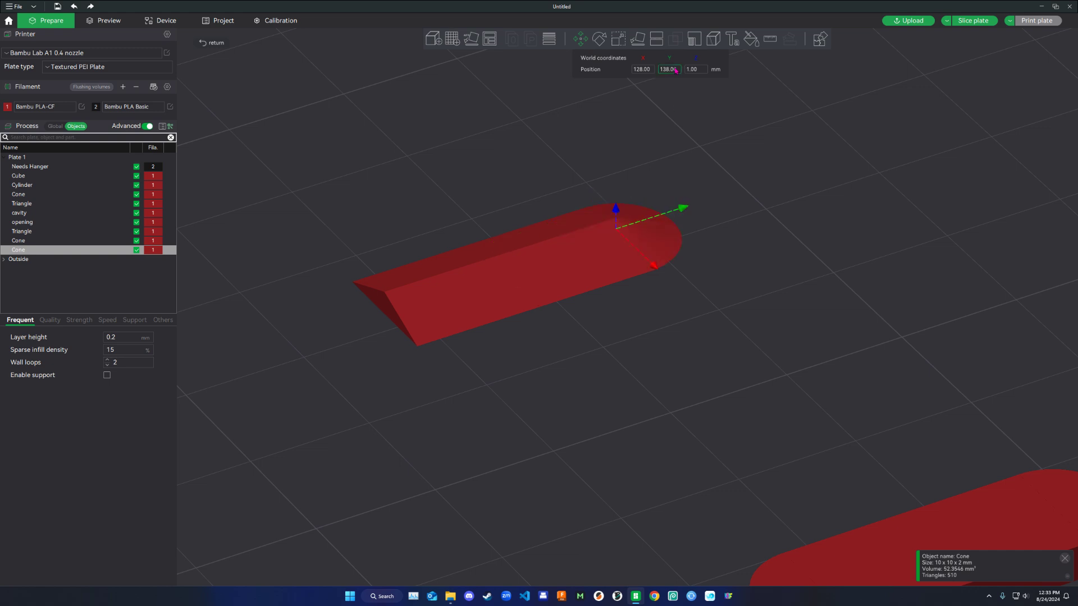
- Move the other flattened cone to Y position 118 mm, at the opposite end of the triangle
left_click(41, 241)
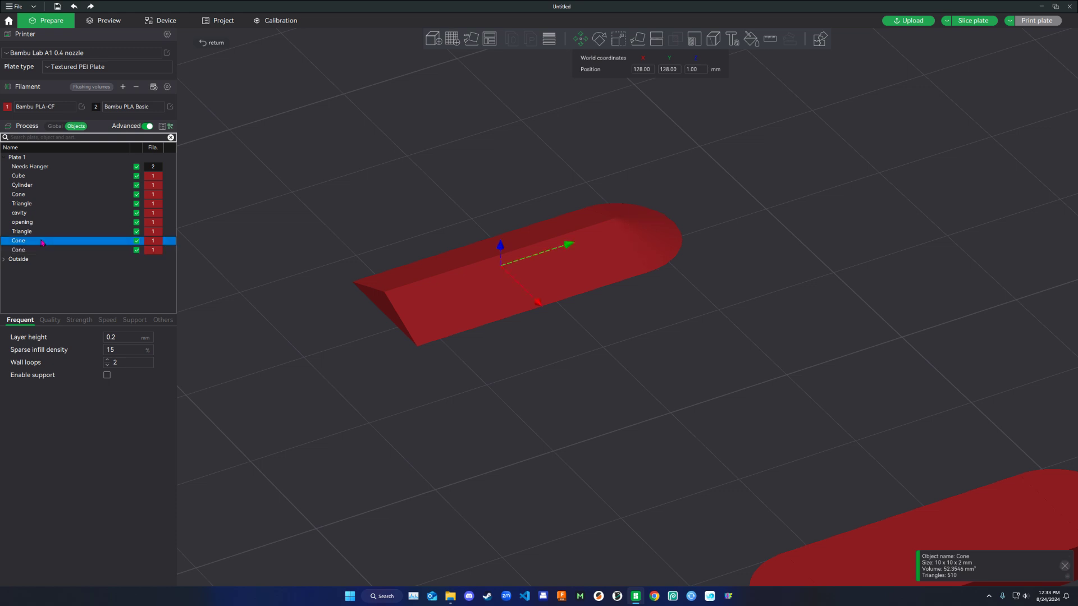
left_click(670, 69)
type("118")
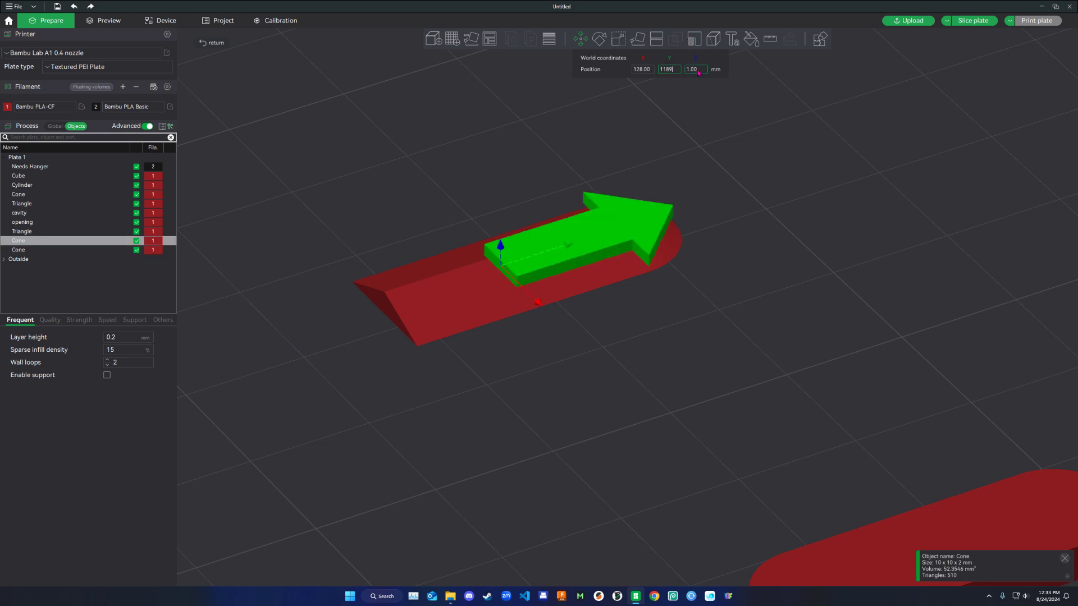
key("Return")
left_click(707, 264)
left_click_drag(586, 338, 637, 339)
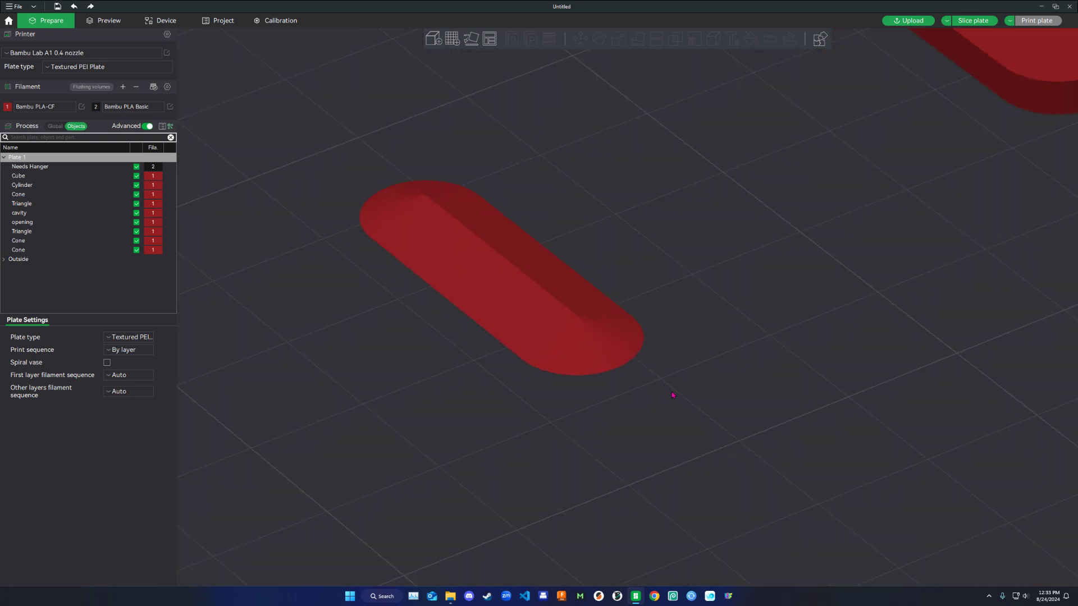
- Merge the resized triangle and both flattened cones into one assembly and fuse it with a mesh boolean
left_click_drag(690, 410, 341, 150)
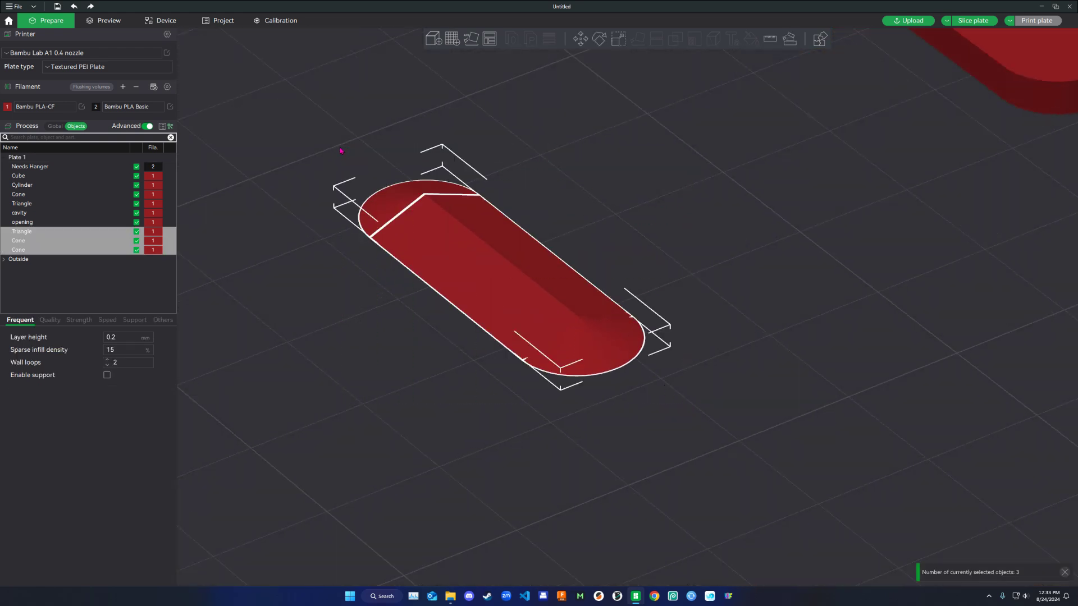
right_click(521, 274)
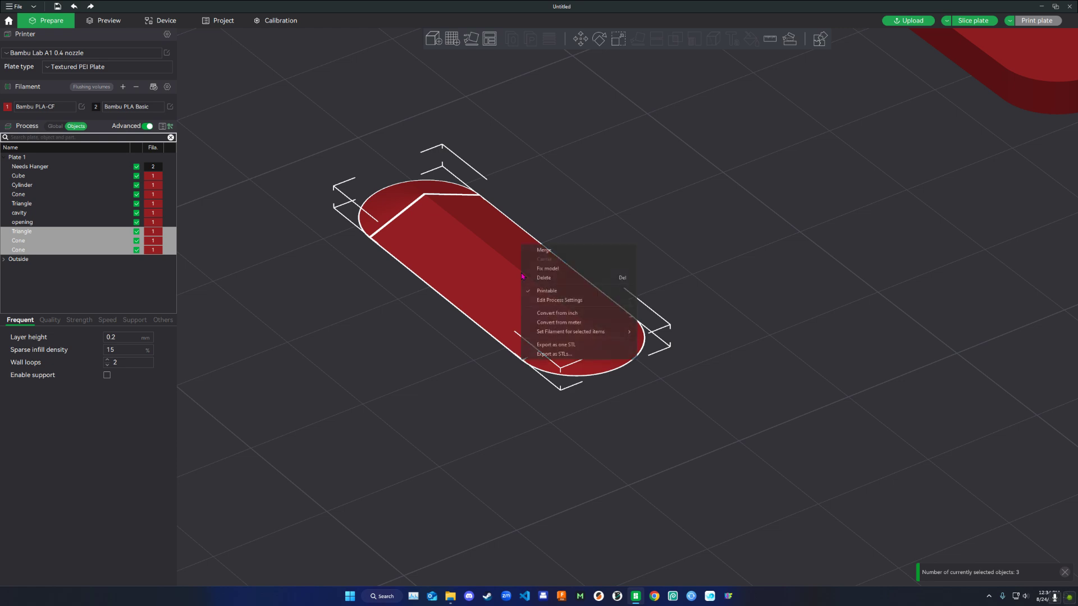
left_click(561, 252)
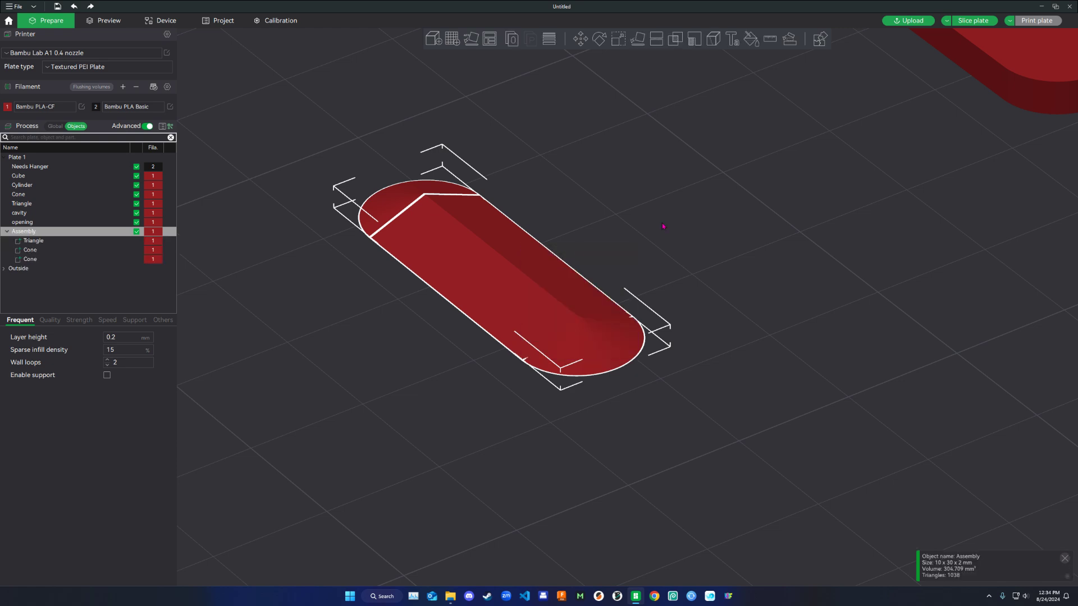
right_click(521, 262)
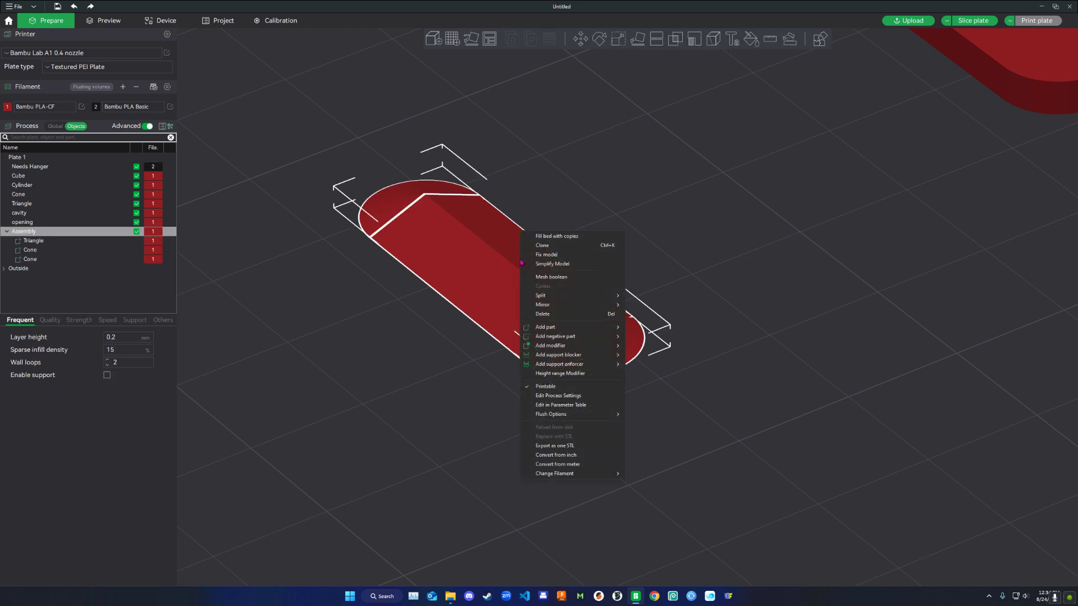
left_click(553, 277)
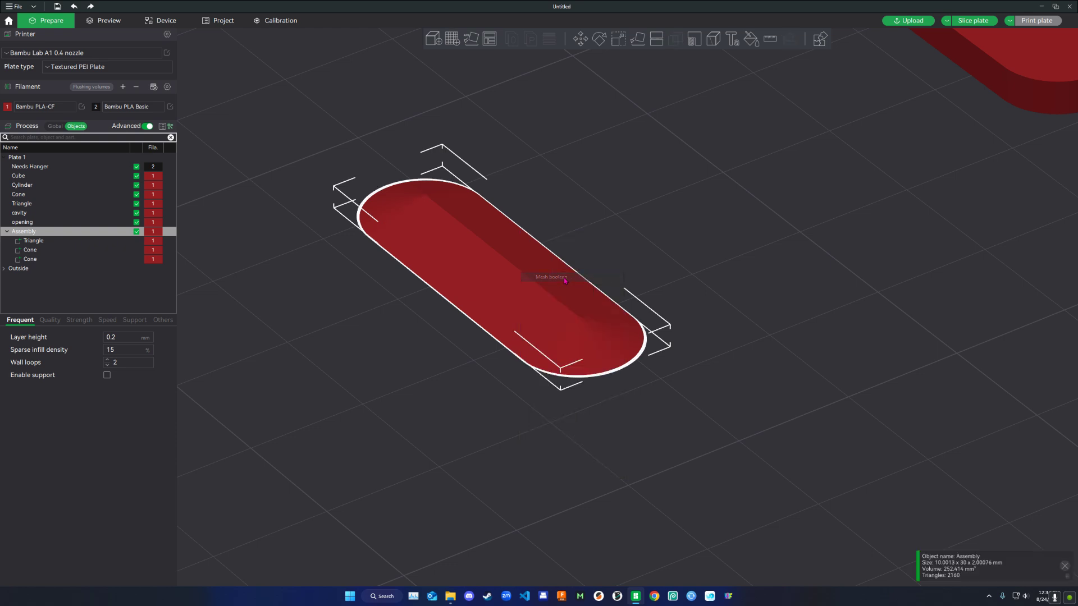
- Rename the fused triangle-and-cones assembly as tapper
left_click(28, 232)
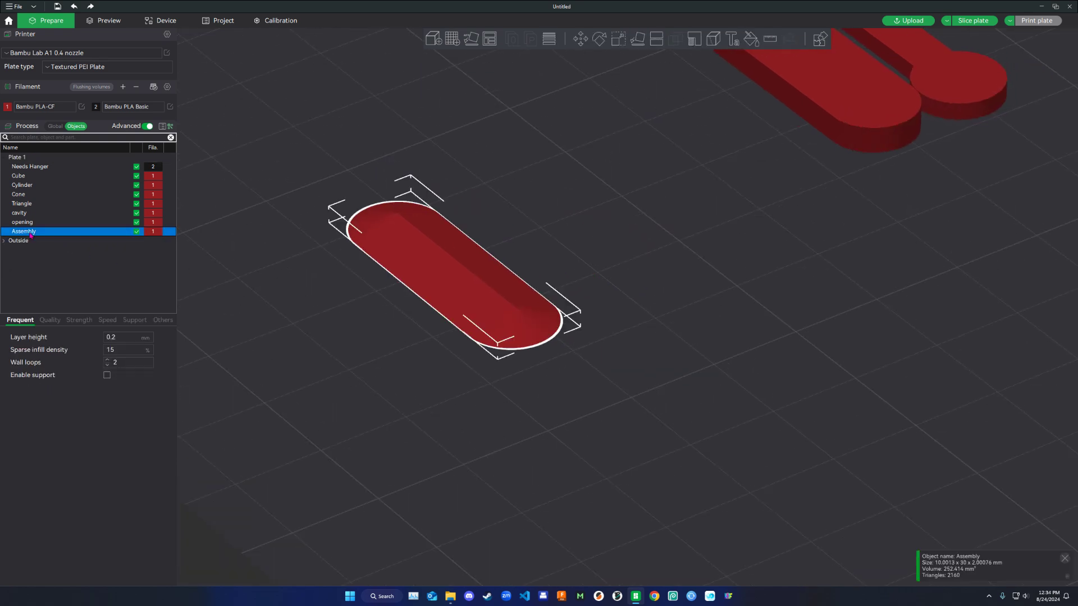
left_click(28, 232)
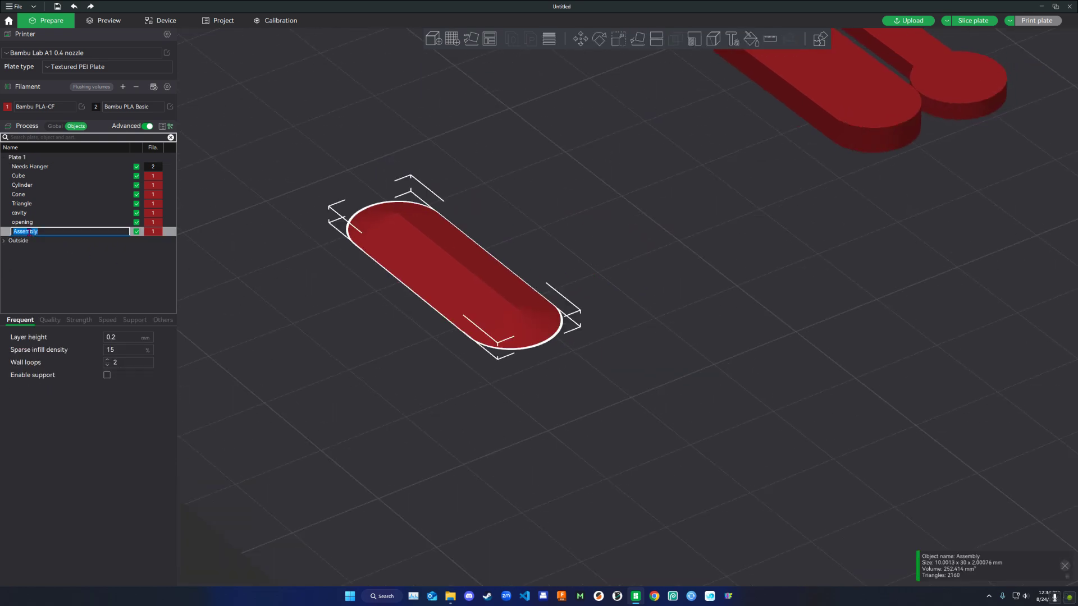
type("tapper")
key("Return")
left_click(662, 257)
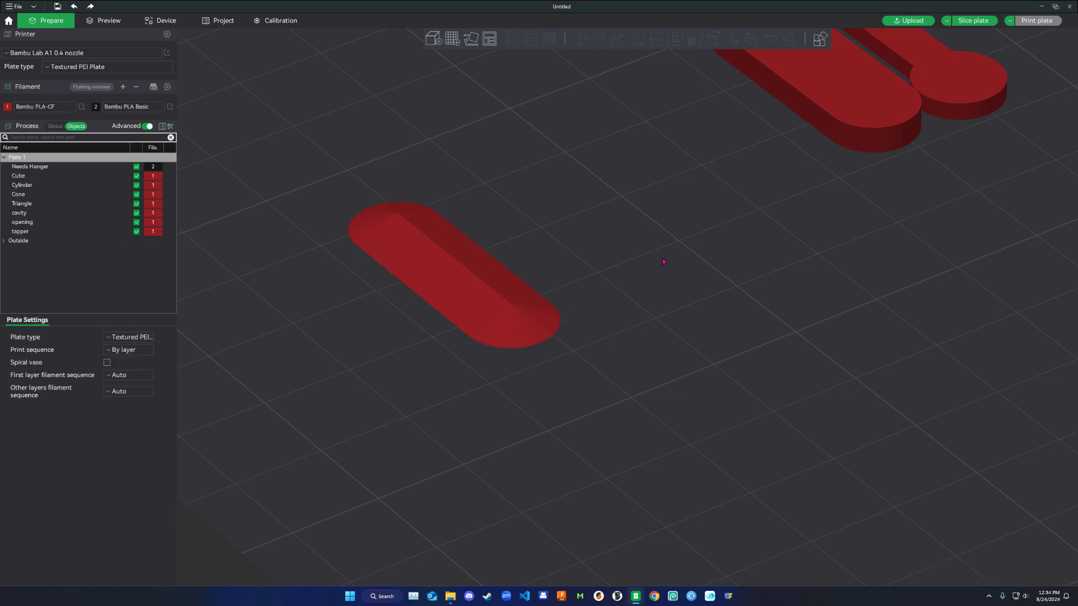
- Move the tapper well away from the other custom shapes and place the cavity and opening close beside each other
left_click_drag(675, 262, 654, 249)
left_click_drag(913, 246, 516, 278)
left_click_drag(1044, 263, 292, 289)
left_click(470, 368)
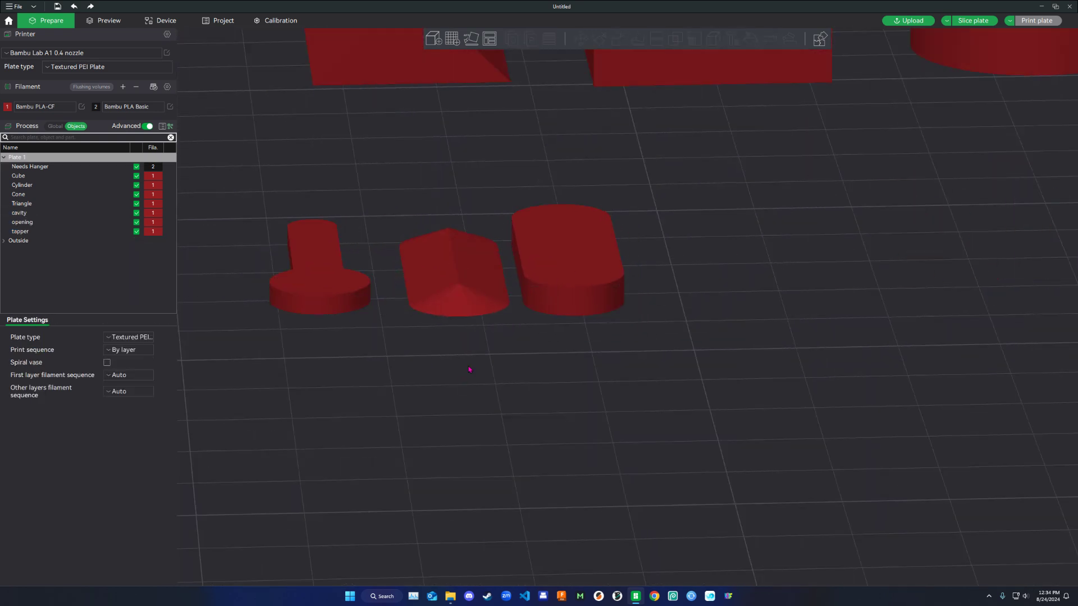
left_click_drag(471, 282, 746, 276)
left_click(654, 339)
left_click_drag(570, 283, 523, 285)
left_click_drag(313, 294, 374, 298)
left_click_drag(523, 287, 500, 285)
left_click(579, 355)
- Center the opening and the cavity on the plate so they overlap
left_click(414, 308)
right_click(395, 252)
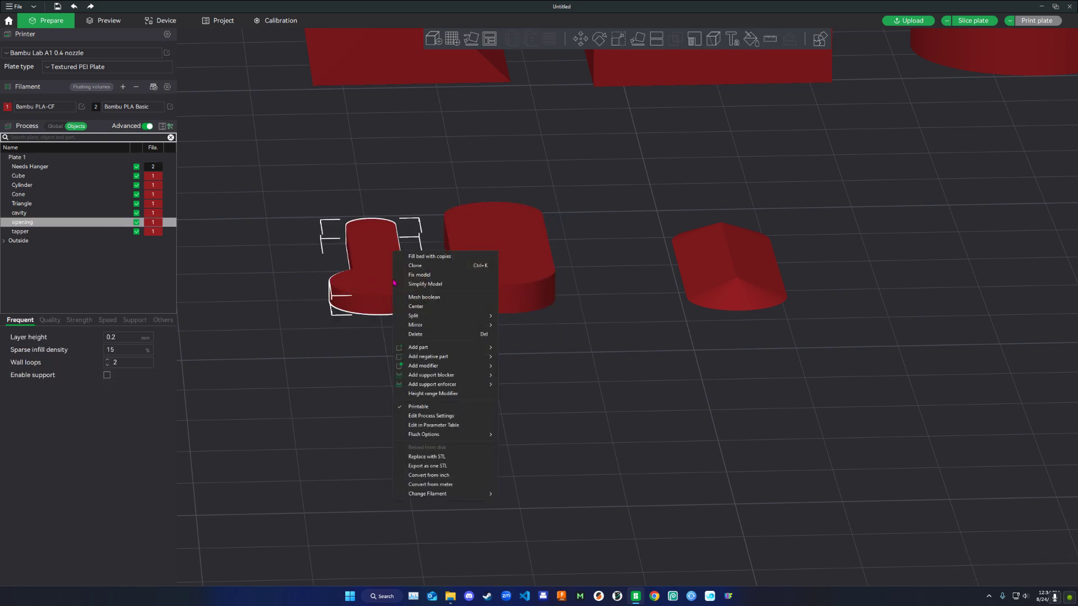
left_click(427, 312)
left_click(537, 257)
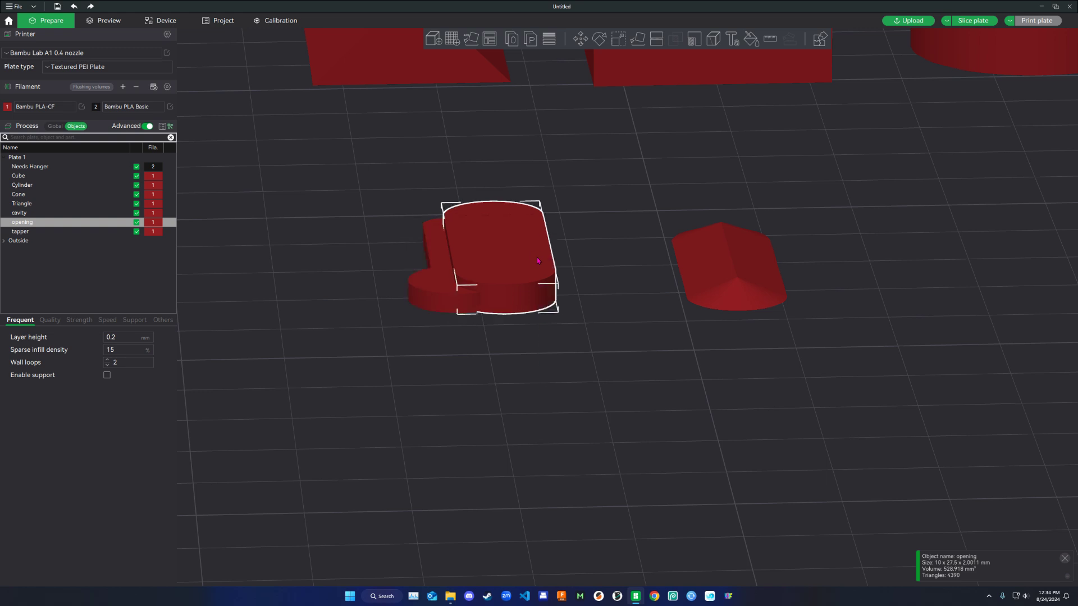
right_click(538, 232)
left_click(571, 289)
left_click_drag(623, 314, 561, 287)
right_click_drag(367, 328, 459, 345)
scroll(478, 337, "up", 3)
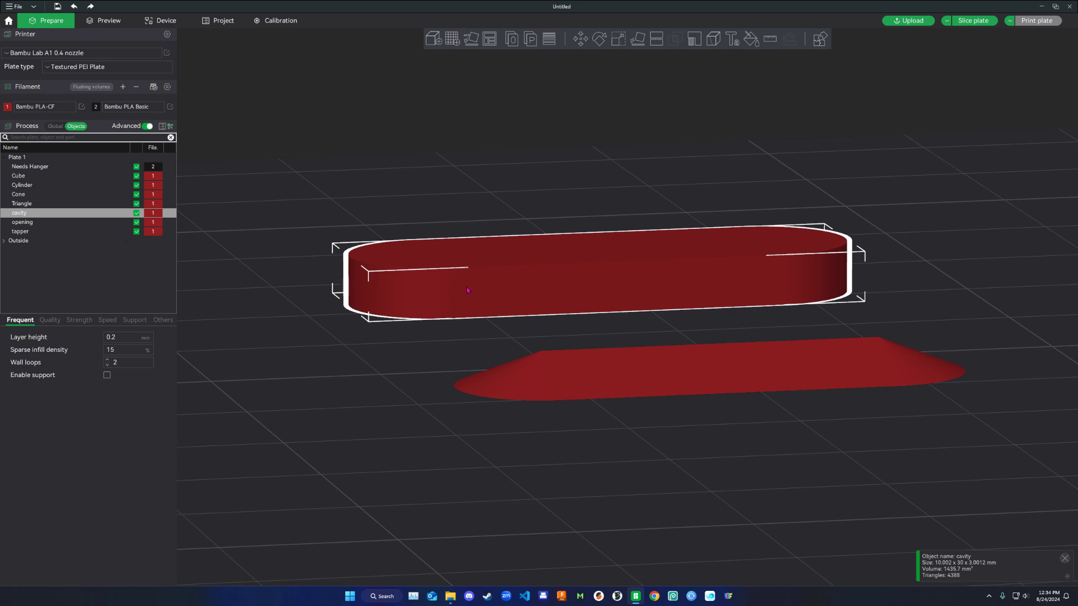
- Merge the cavity and opening into one assembly and select each of its parts to identify it
left_click(22, 222, "ctrl")
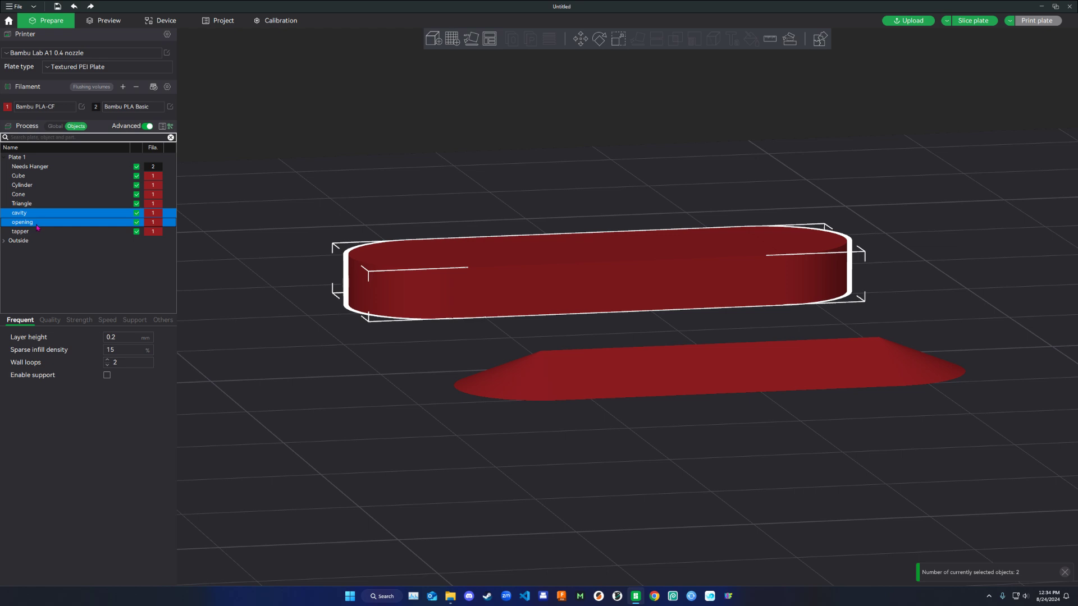
right_click(37, 225)
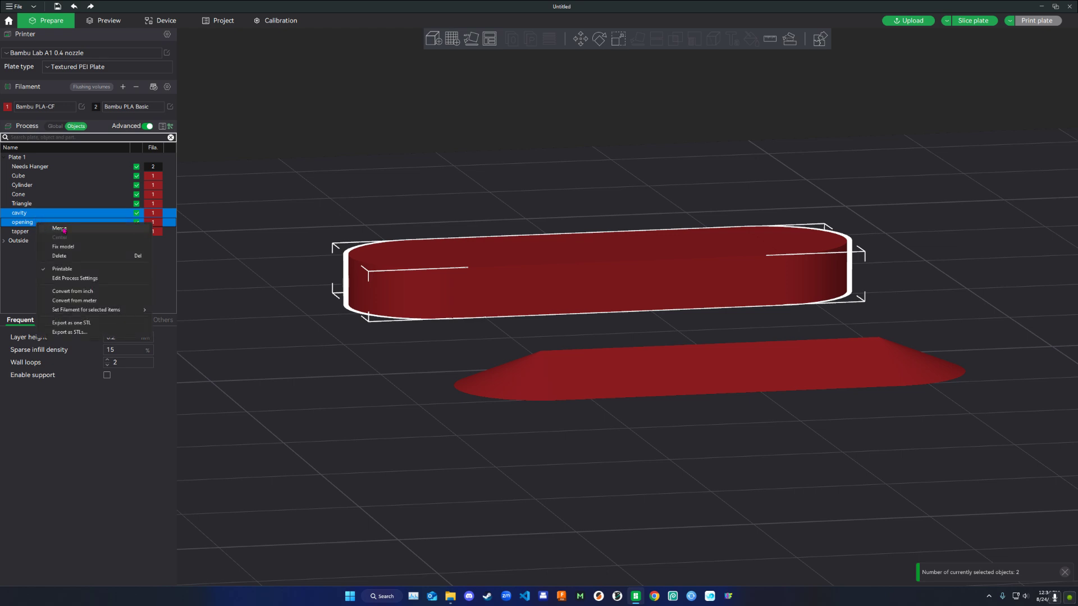
left_click(60, 229)
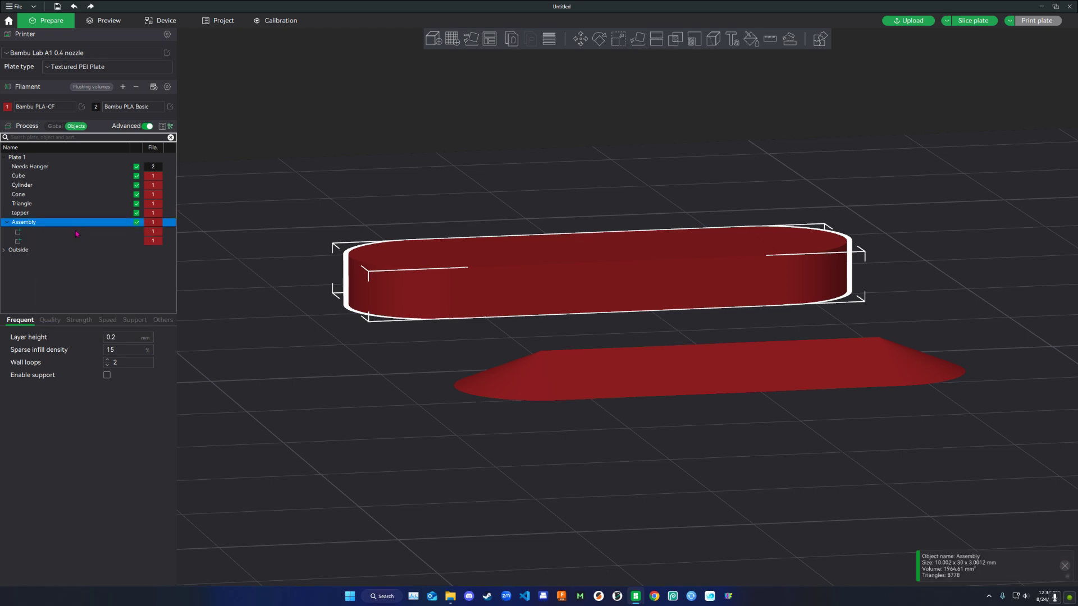
left_click(39, 233)
right_click_drag(301, 320, 332, 382)
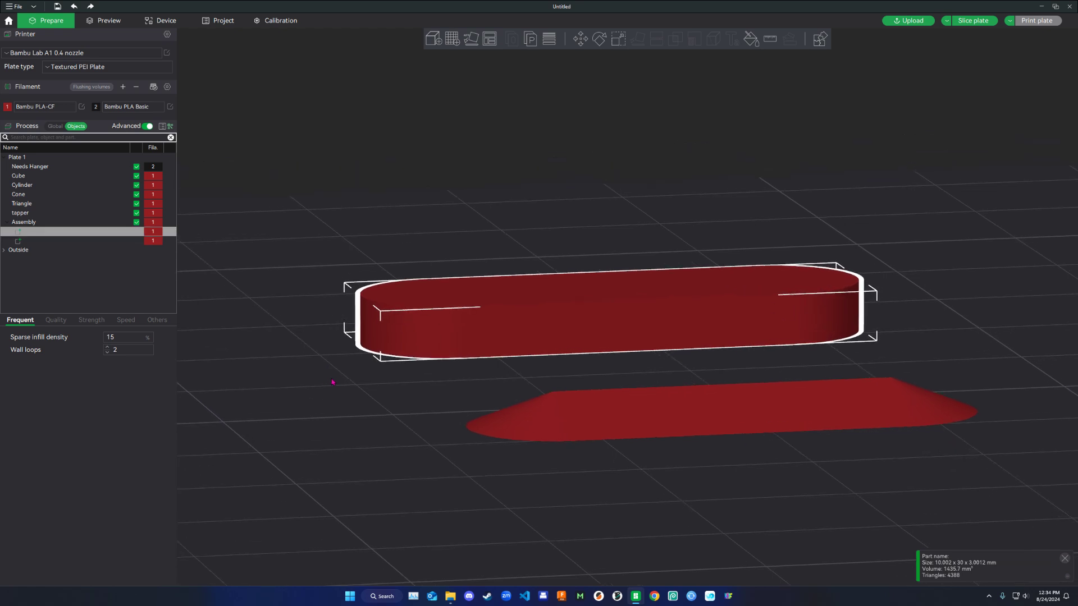
left_click(43, 232)
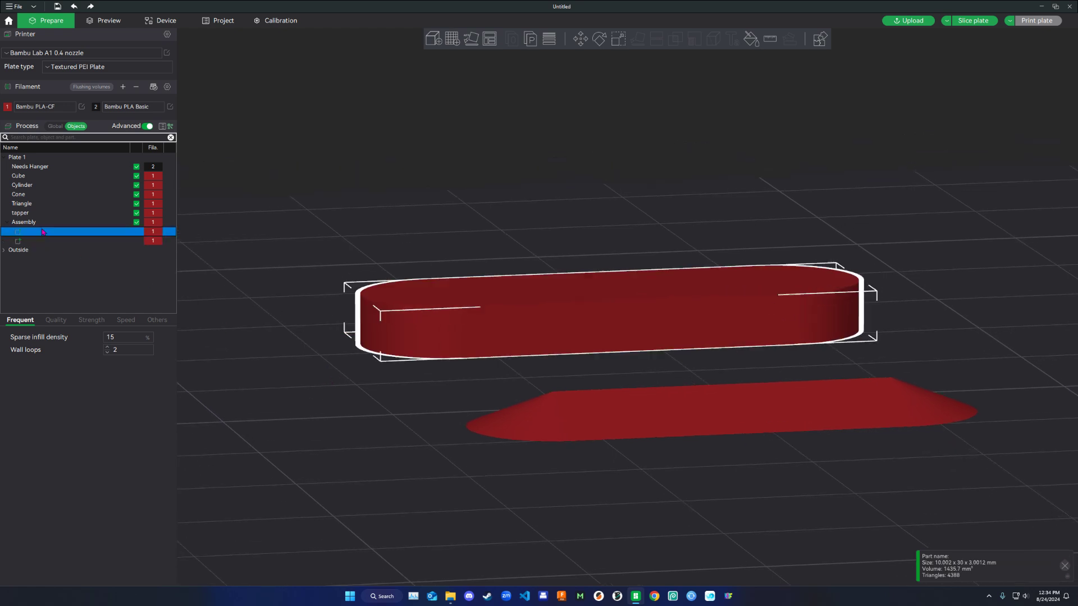
left_click(42, 242)
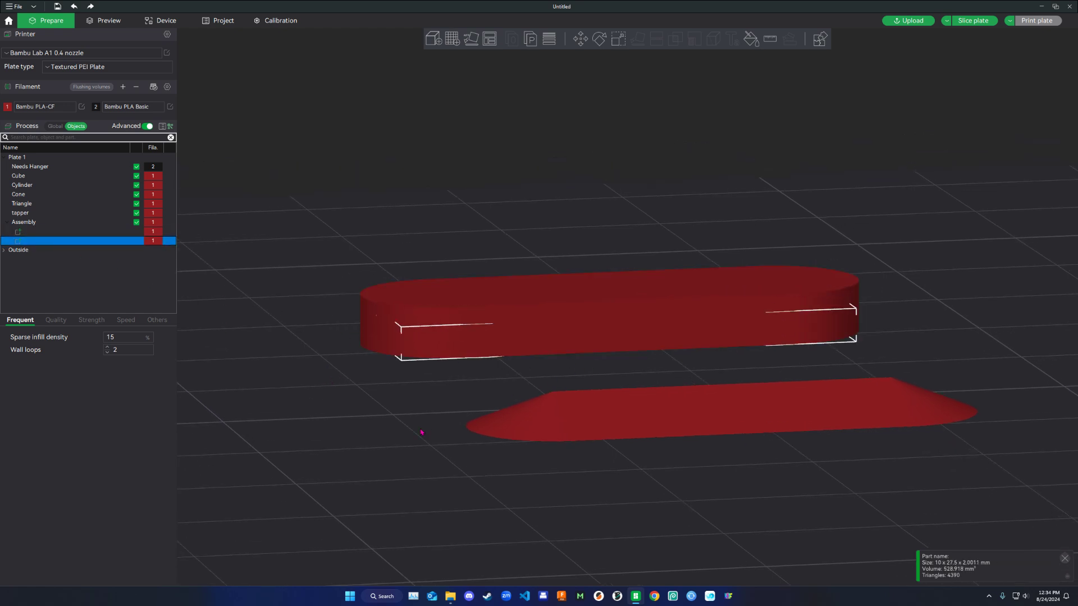
key("1")
left_click_drag(546, 327, 432, 360)
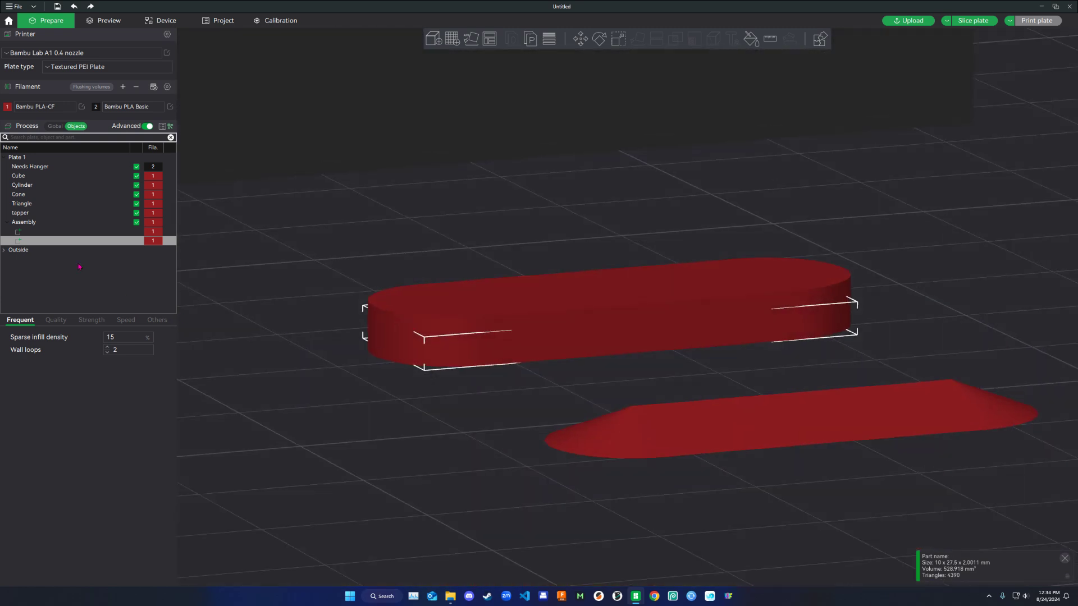
- Raise the cavity part of the assembly to Z position 3.5 mm so it sits on top of the opening
left_click(43, 234)
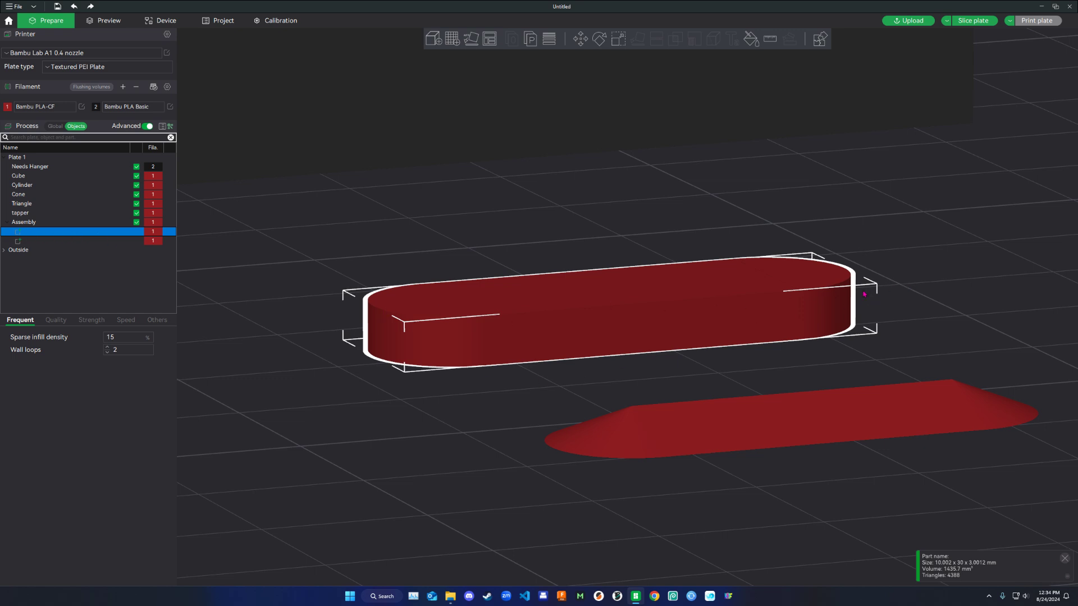
right_click_drag(496, 378, 480, 382)
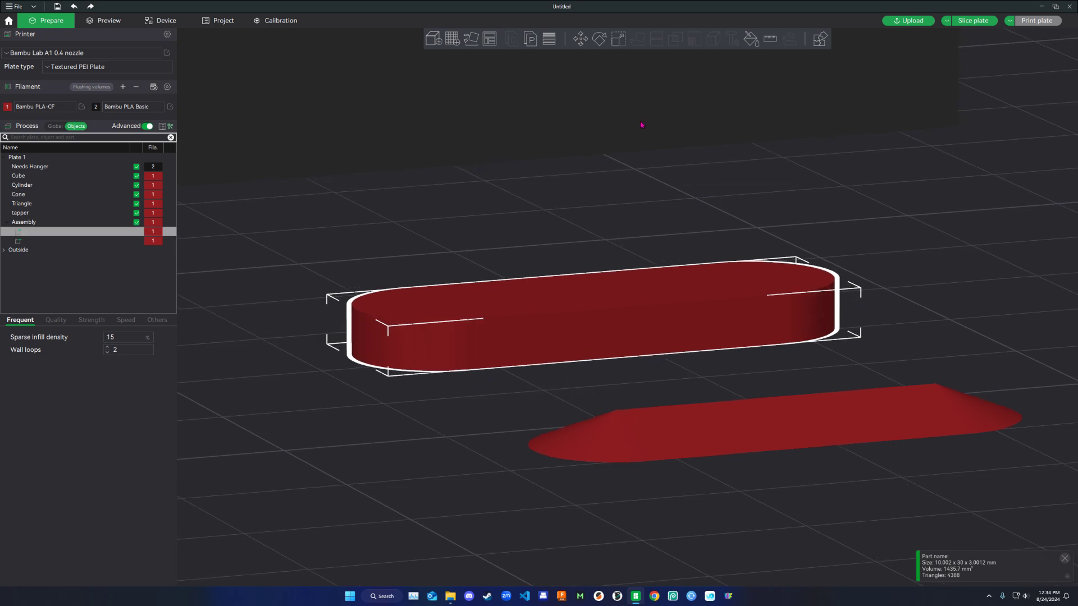
left_click(580, 39)
right_click_drag(630, 210, 598, 236)
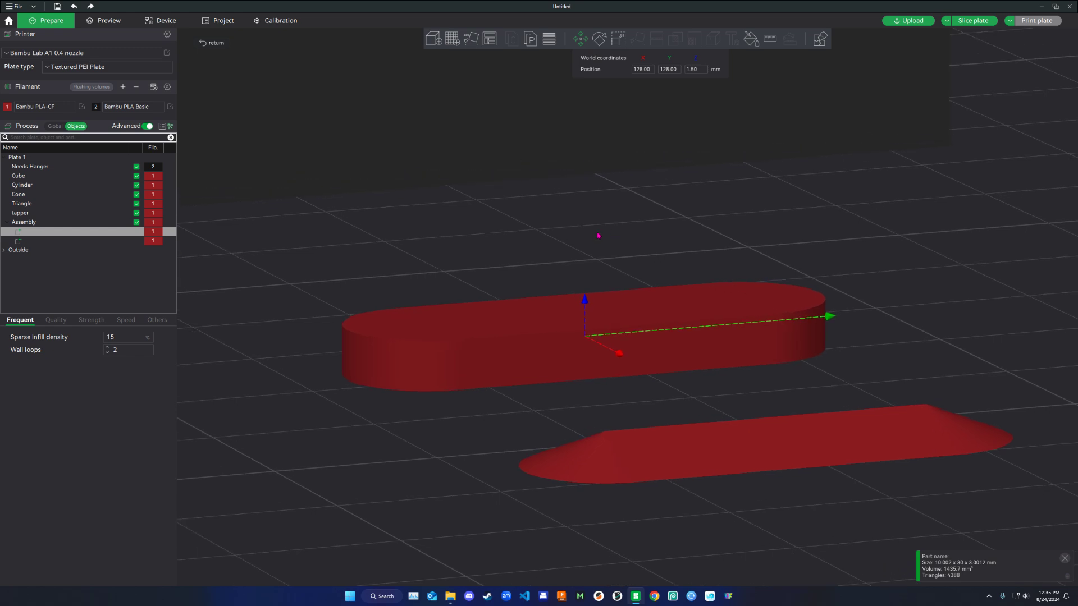
left_click_drag(598, 236, 592, 291)
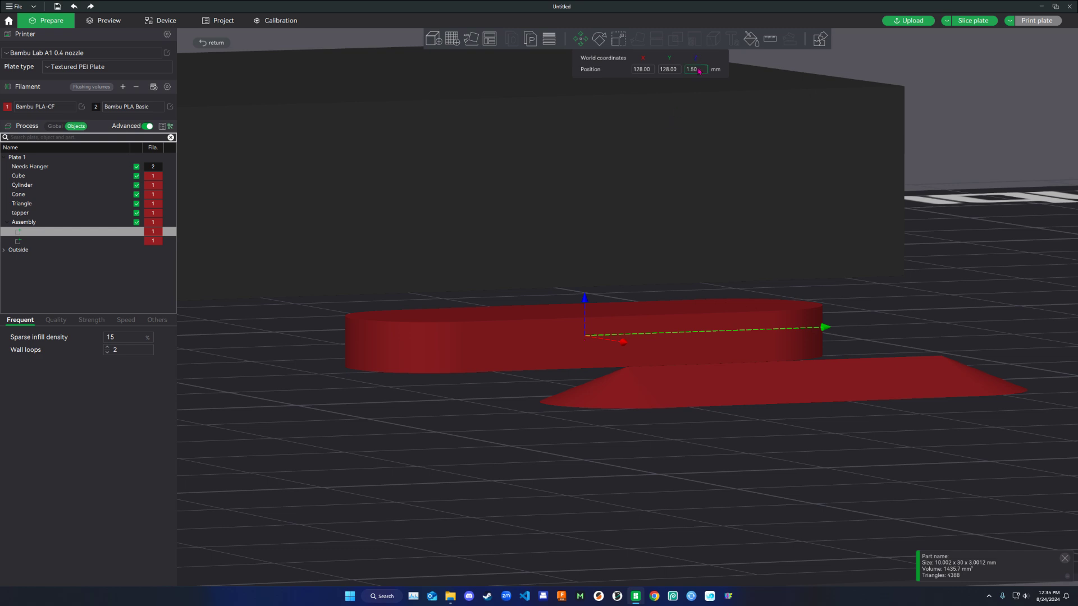
left_click(702, 70)
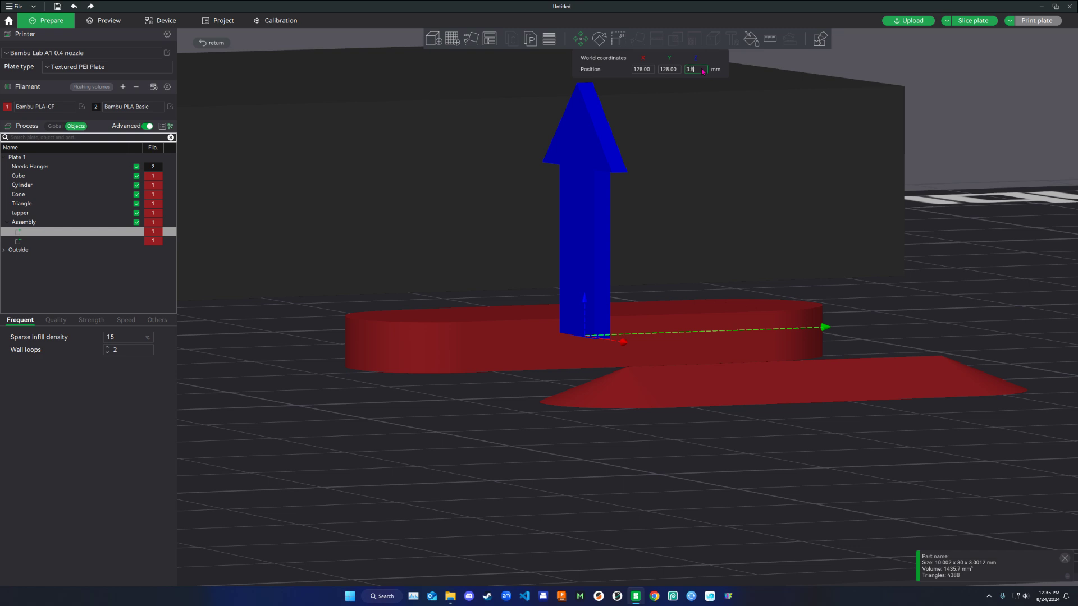
key("Return")
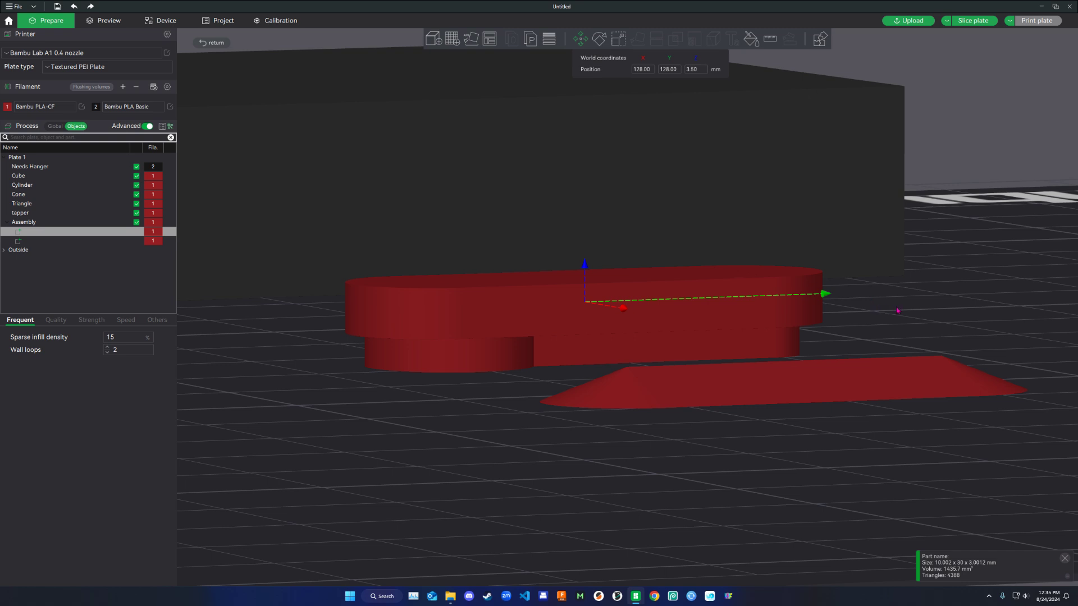
left_click_drag(898, 310, 904, 308)
scroll(543, 387, "down", 3)
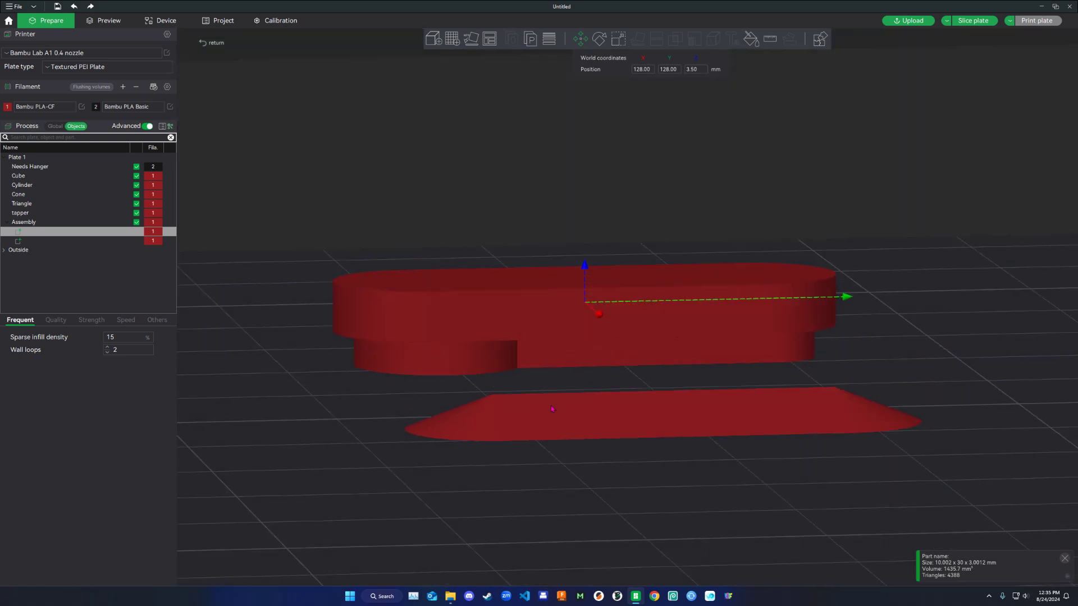
- Check the tapper's Z position against the raised cavity and opening
left_click(887, 376)
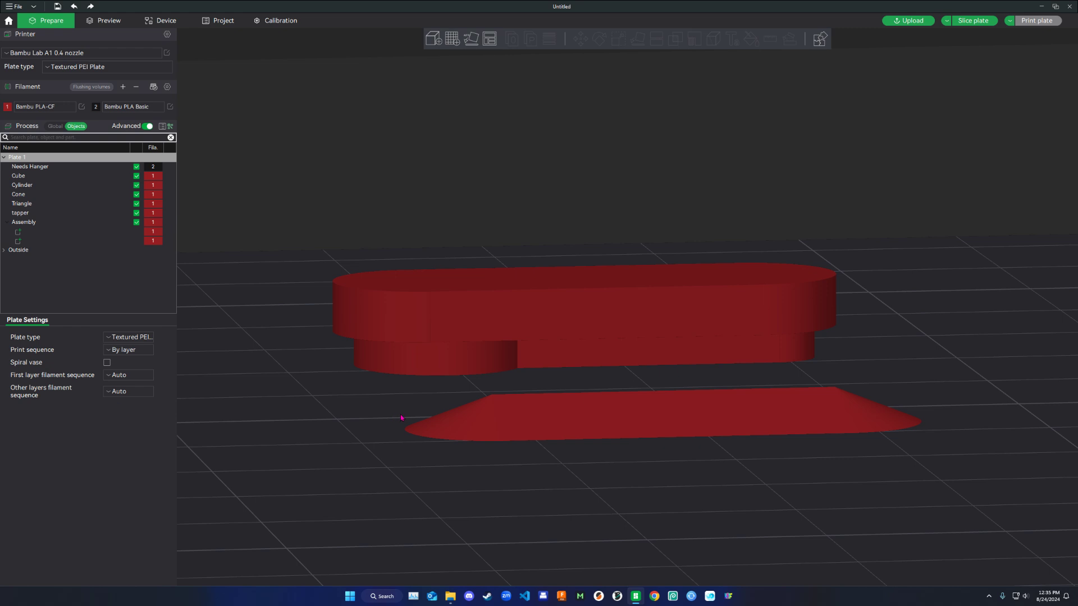
left_click_drag(402, 418, 421, 420)
left_click(807, 422)
key("z")
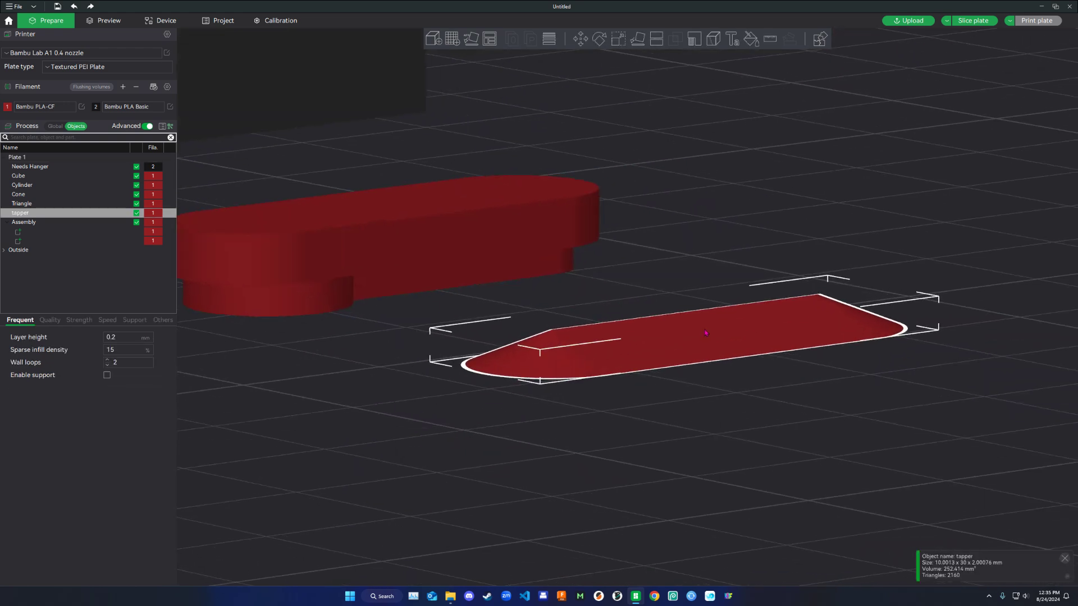
left_click(580, 38)
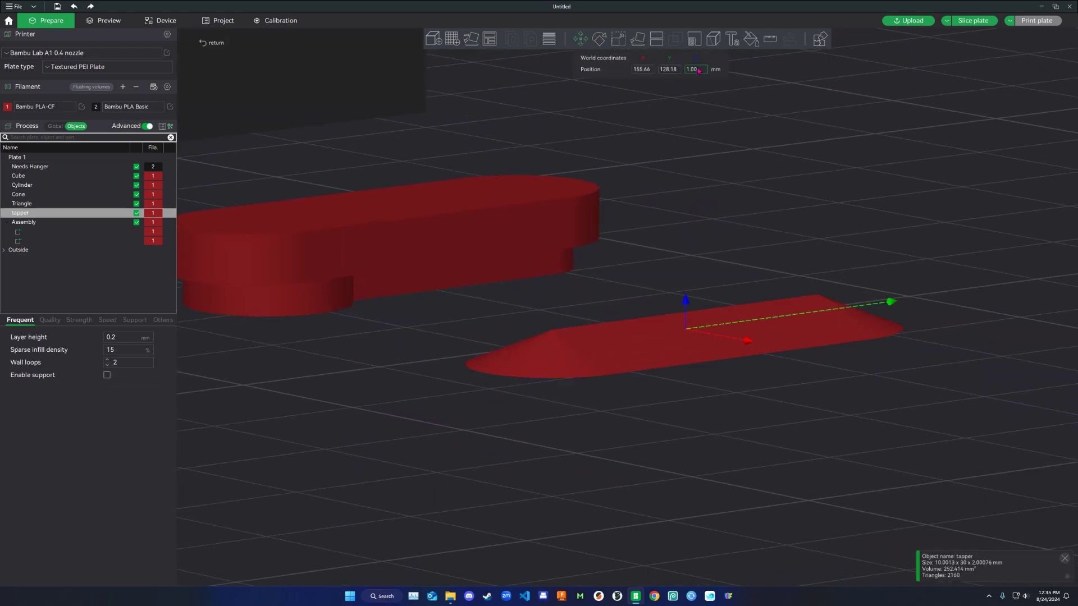
type("1")
key("Return")
right_click_drag(645, 370, 786, 415)
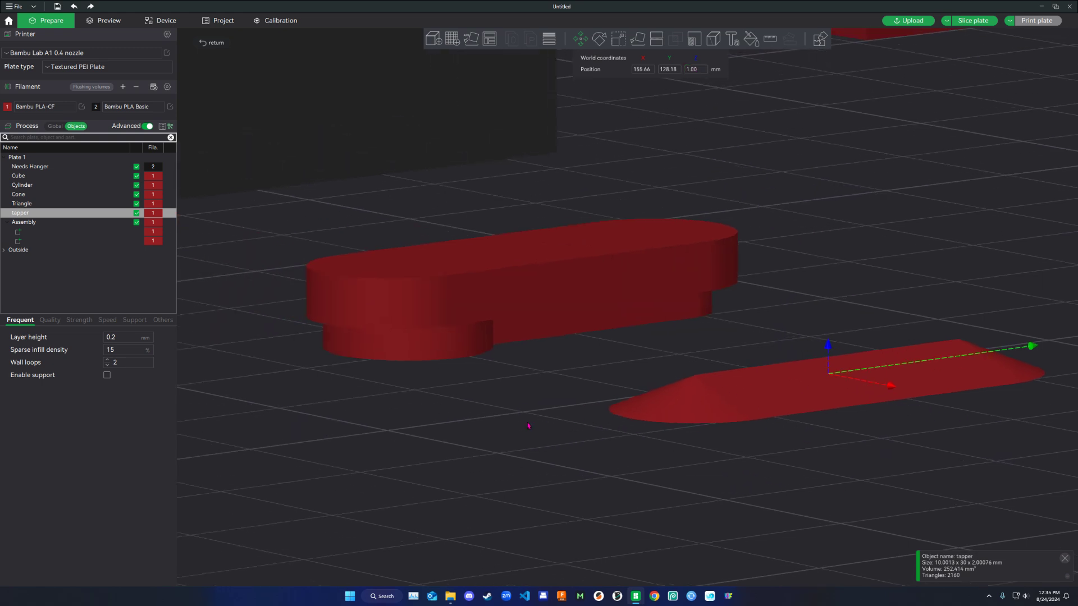
left_click(529, 425)
- Set the cavity part's Y position to 129.25 mm to align its rounded end with the opening's round end
left_click_drag(517, 404, 298, 337)
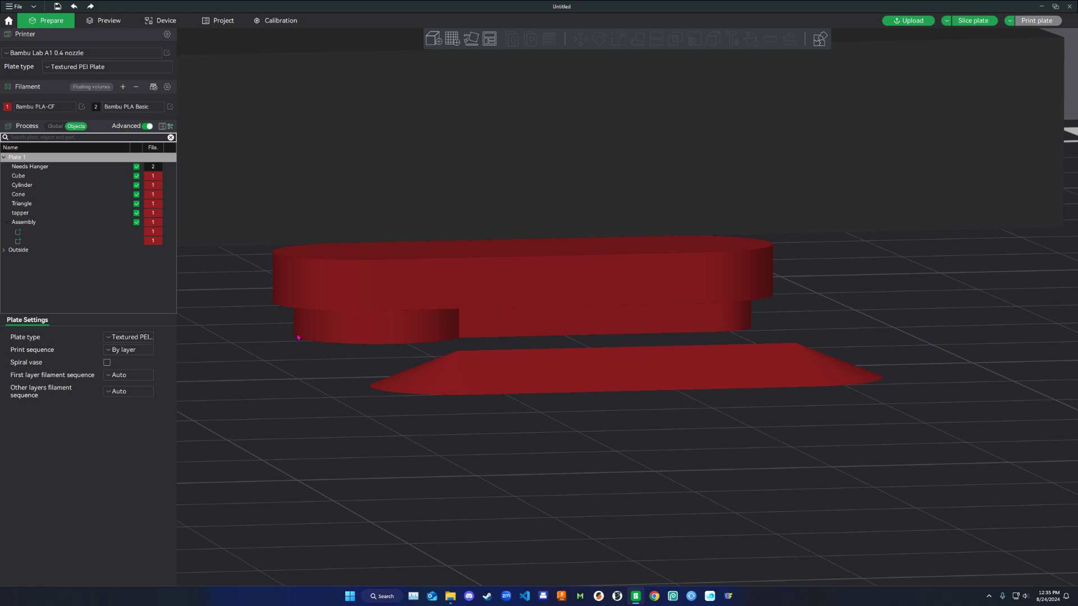
left_click(26, 232)
scroll(320, 389, "up", 2)
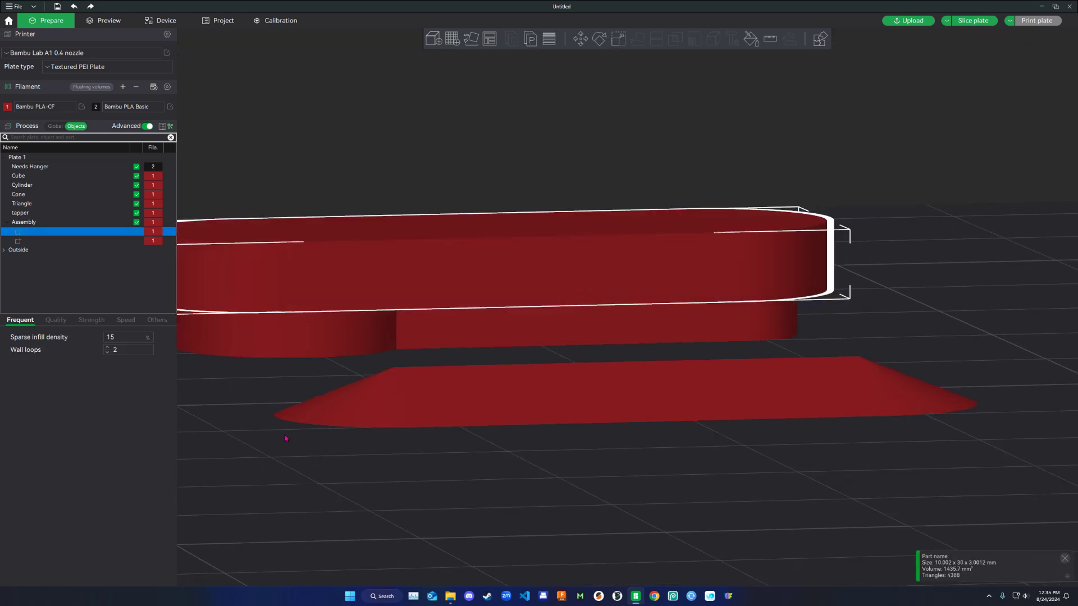
left_click_drag(286, 438, 294, 411)
right_click_drag(509, 431, 599, 467)
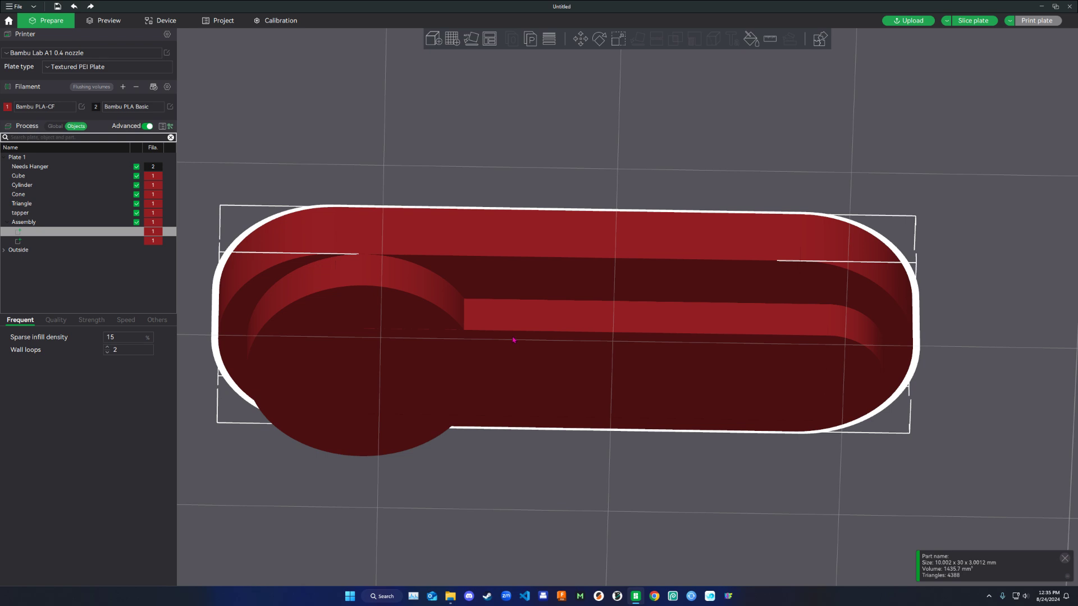
left_click(580, 39)
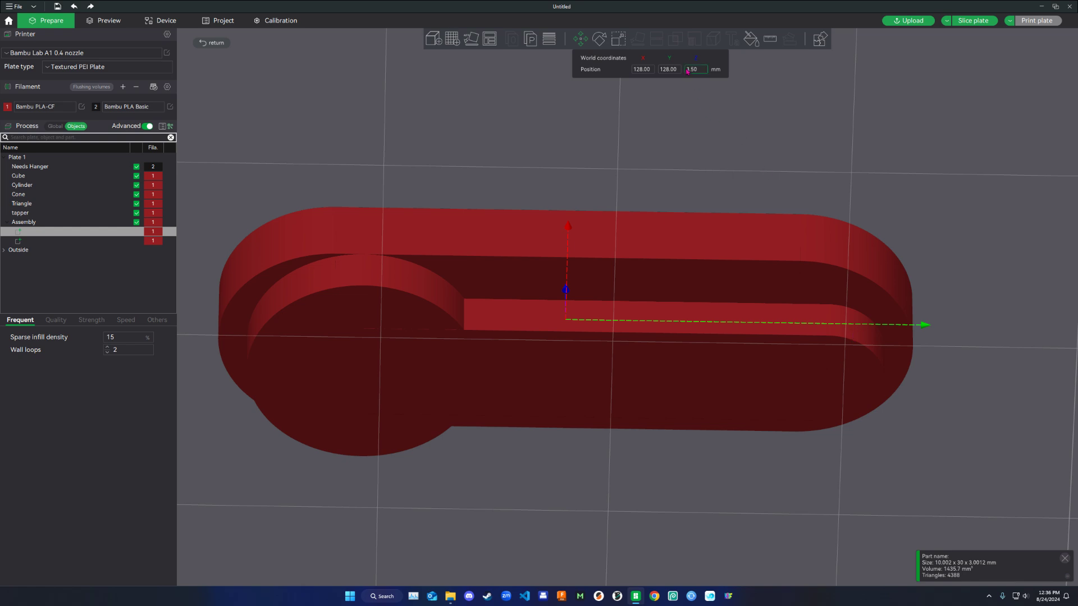
left_click(669, 73)
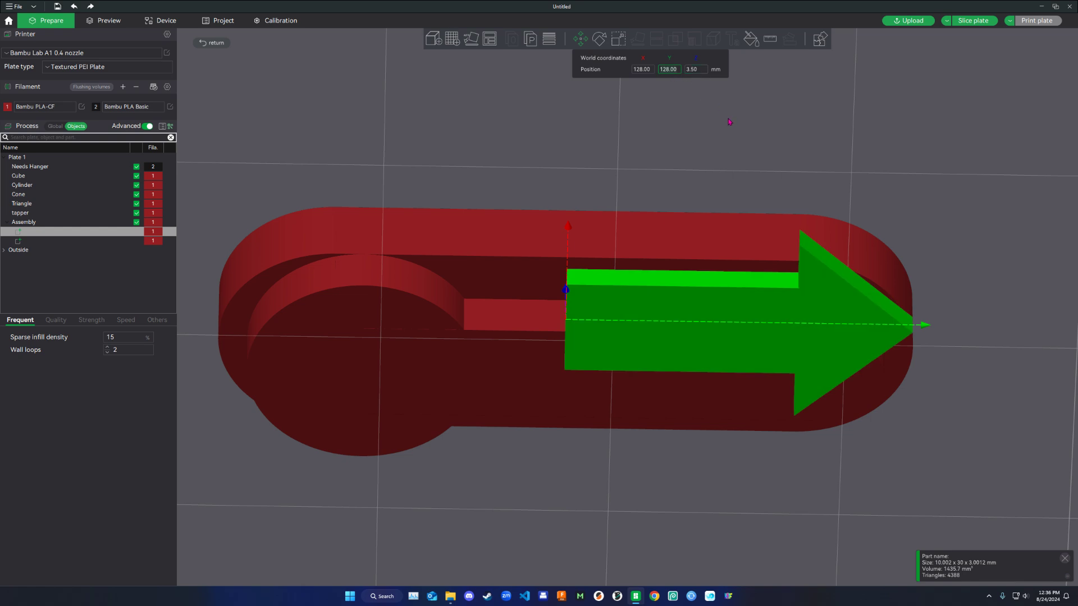
key("ctrl+a")
type("12")
key("Return")
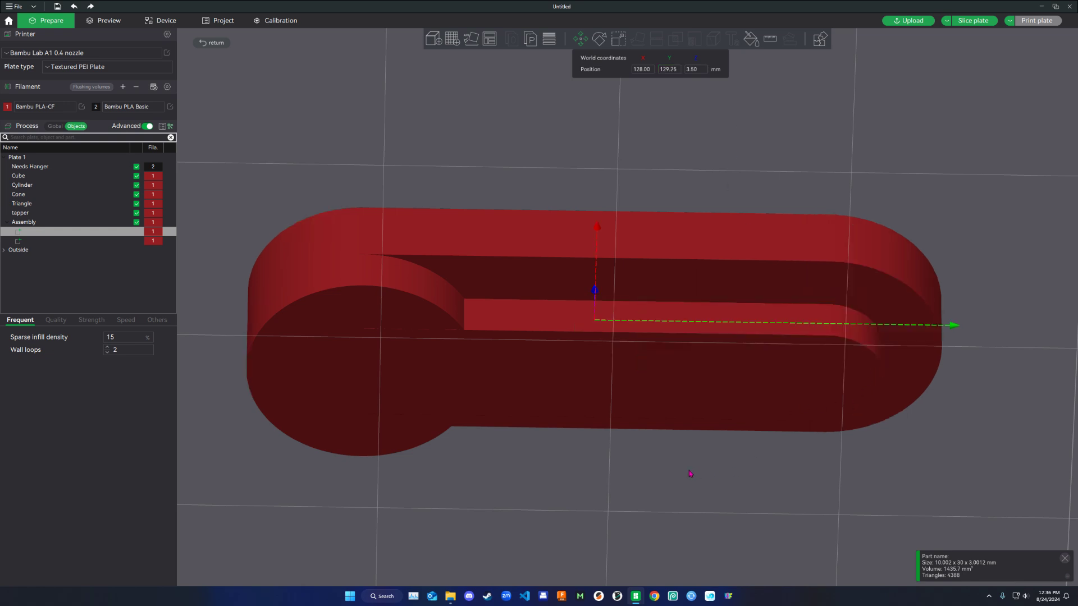
left_click_drag(690, 474, 702, 495)
- Examine the alignment of the stacked cavity and opening from the side and from underneath
left_click(680, 493)
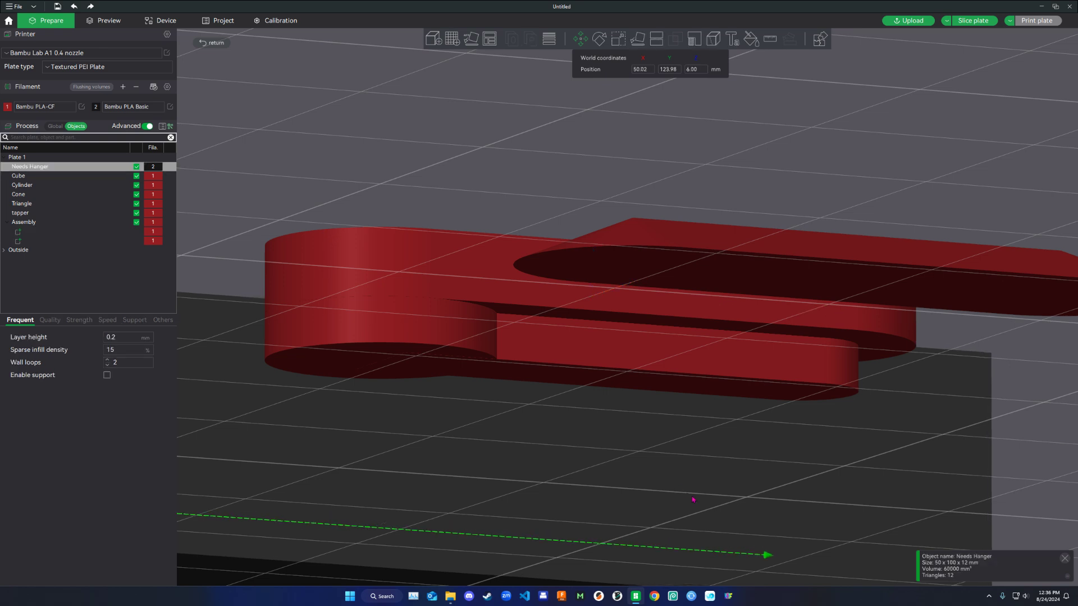
left_click(1042, 442)
scroll(1044, 442, "up", 3)
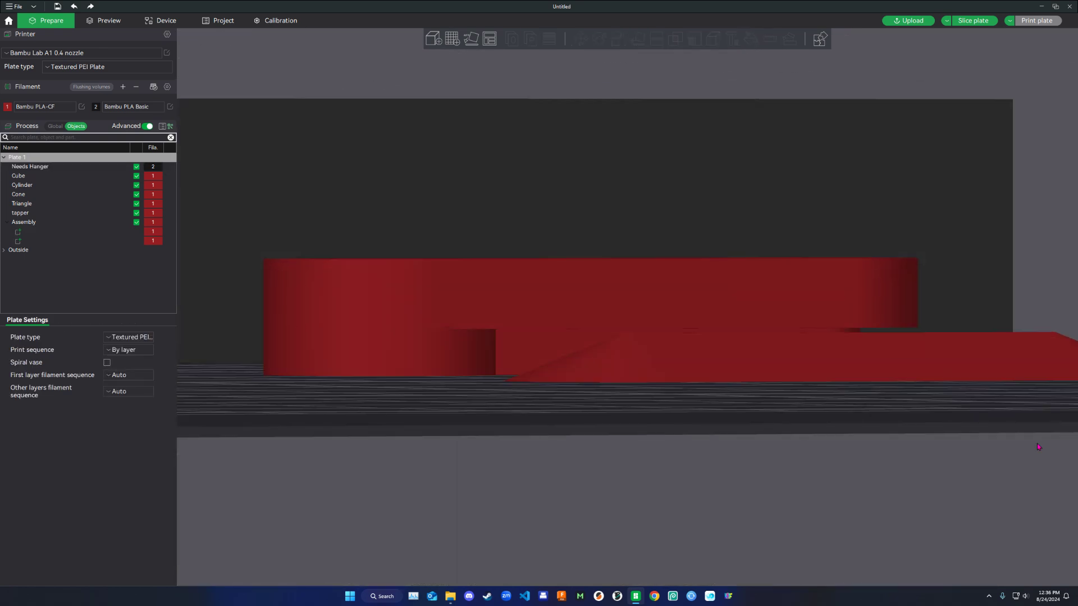
left_click_drag(1044, 442, 1027, 416)
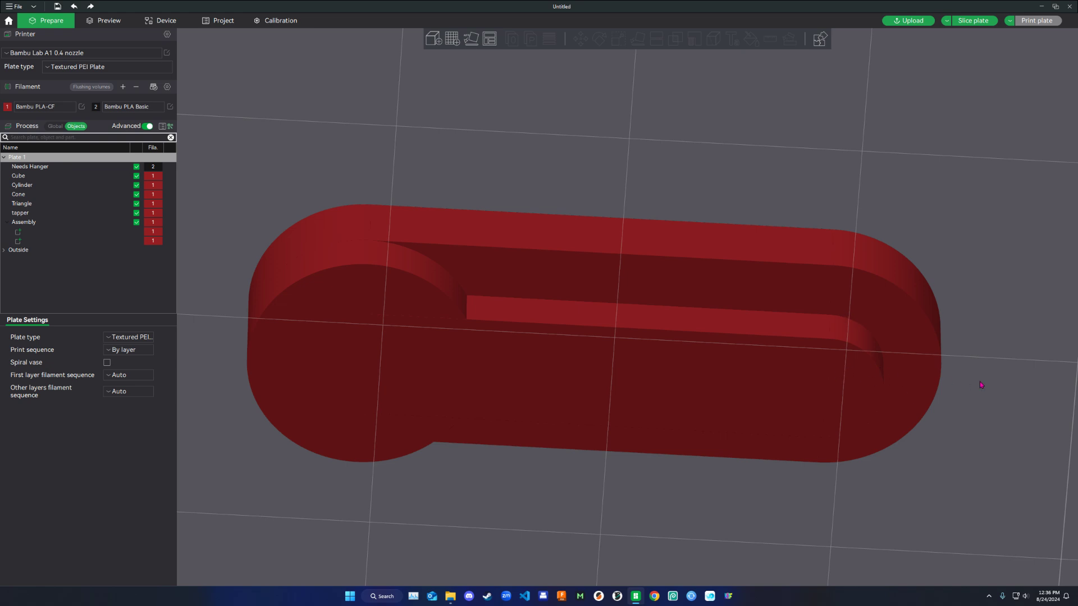
right_click_drag(979, 385, 809, 333)
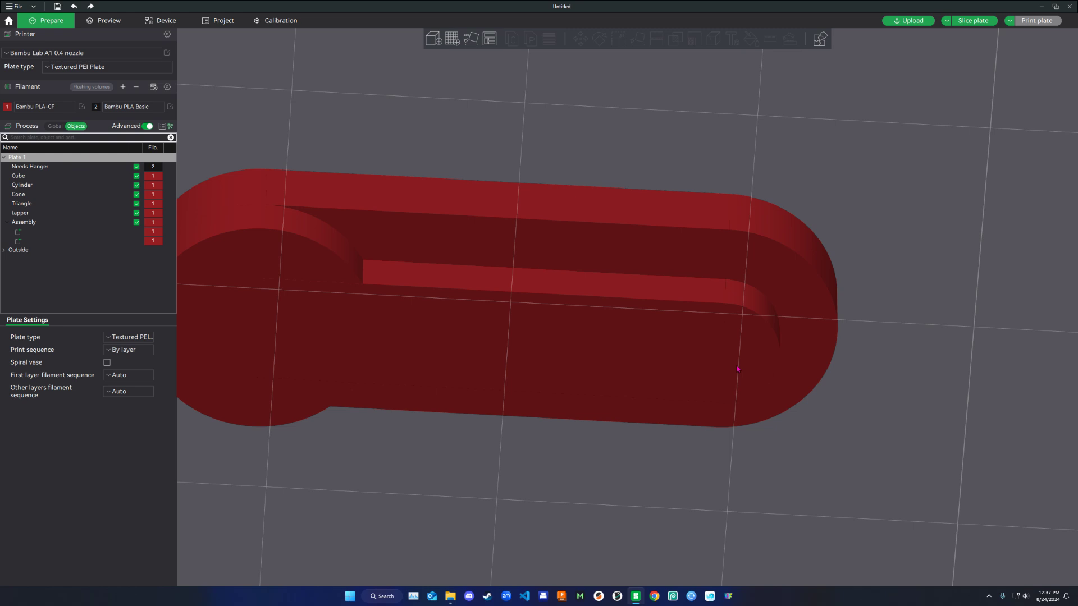
- Center the tapper on the plate so it shares its X and Y position with the stacked assembly
scroll(737, 369, "down", 2)
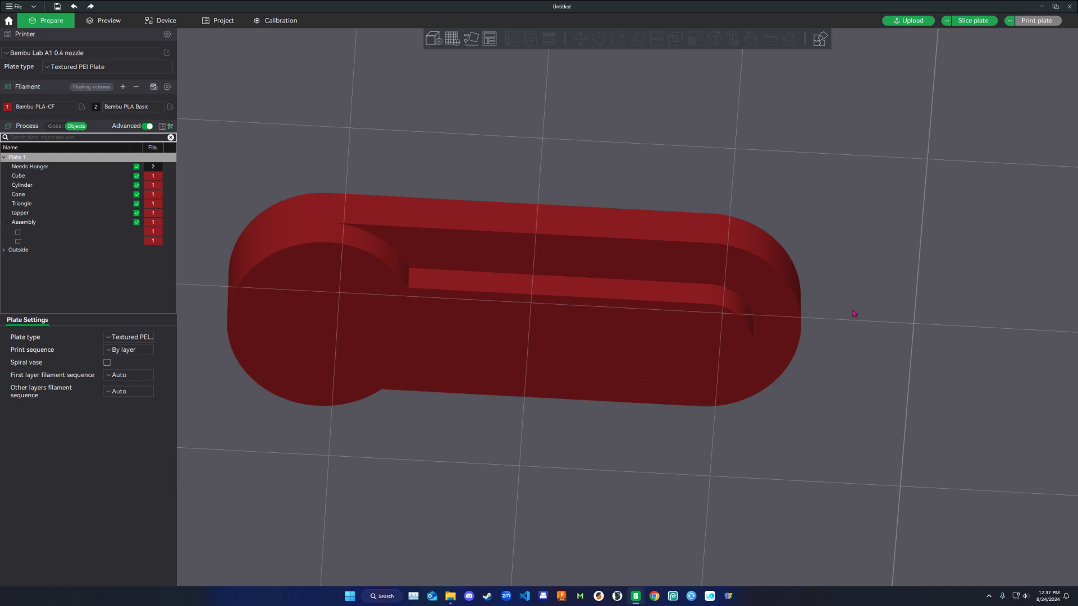
left_click_drag(853, 314, 660, 428)
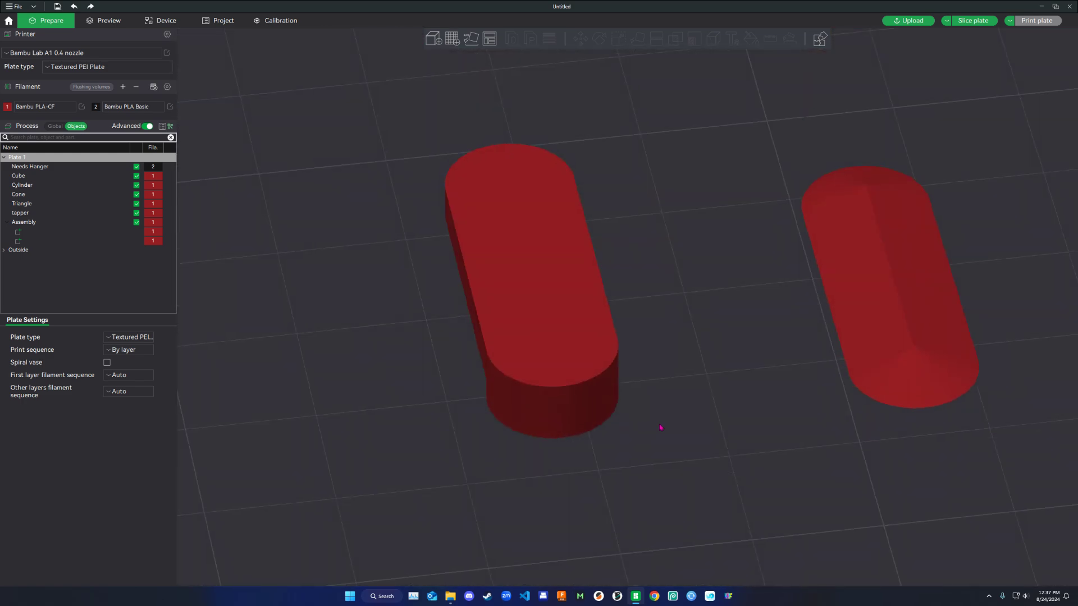
left_click(913, 322)
left_click(526, 282)
right_click(530, 279)
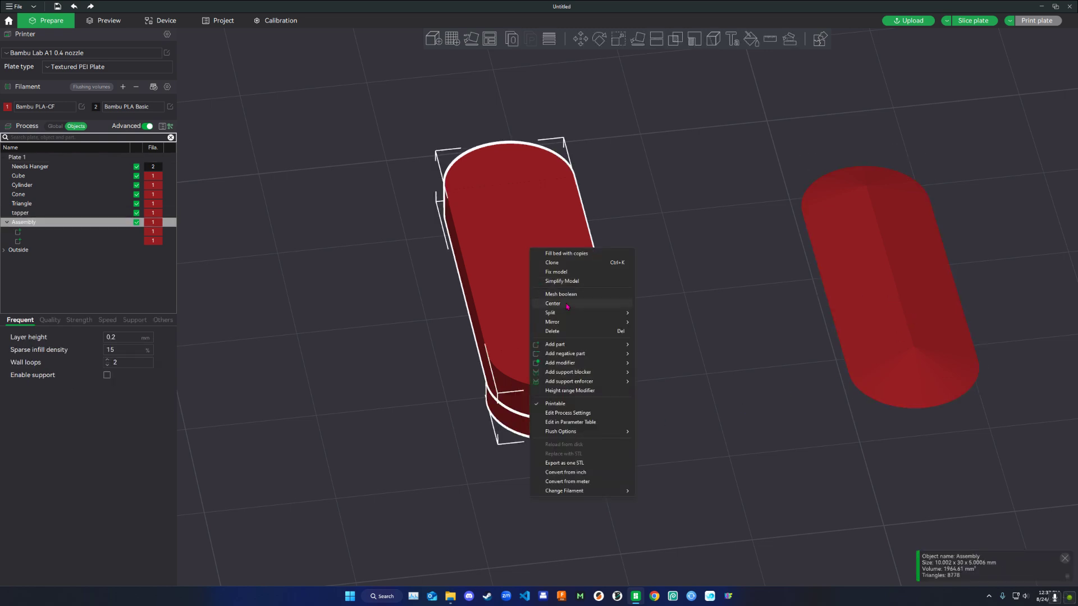
key("Escape")
left_click(886, 294)
right_click(901, 293)
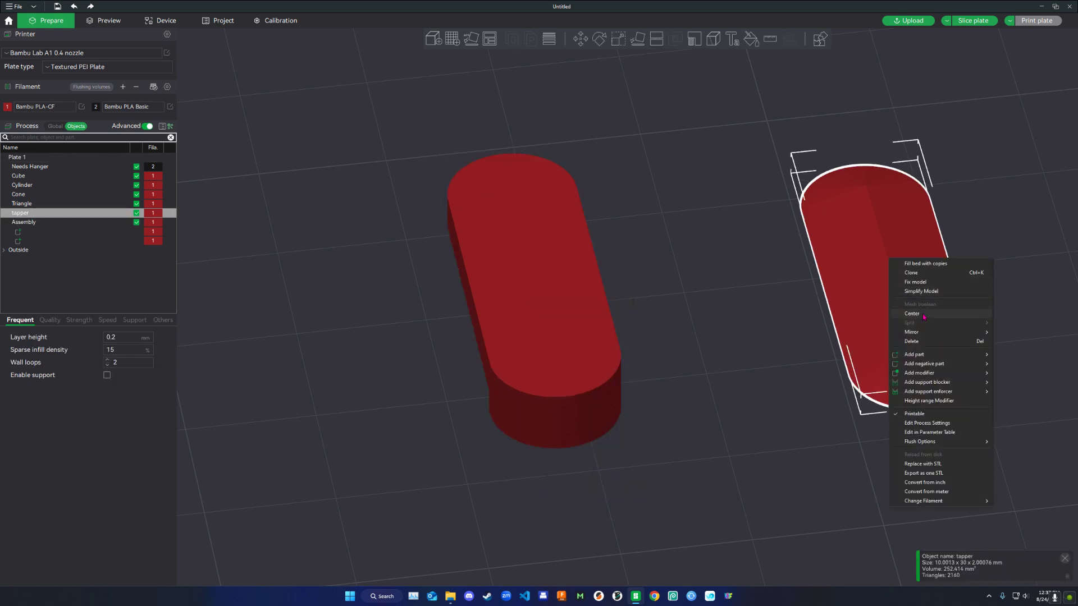
left_click(912, 314)
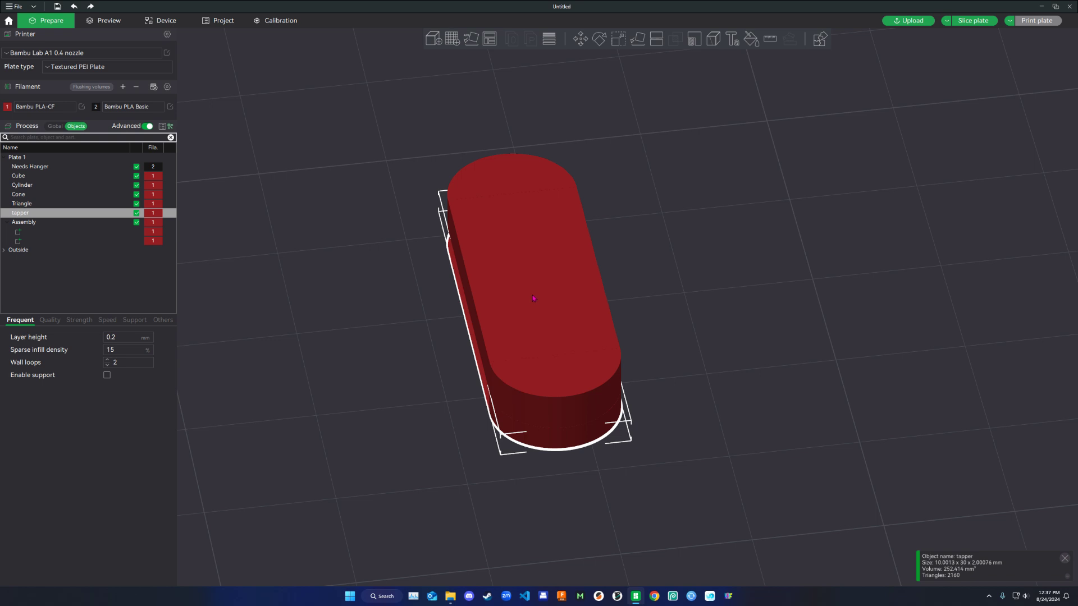
- Merge the tapper with the existing opening-and-cavity assembly into one multi-part object
left_click(34, 223, "ctrl")
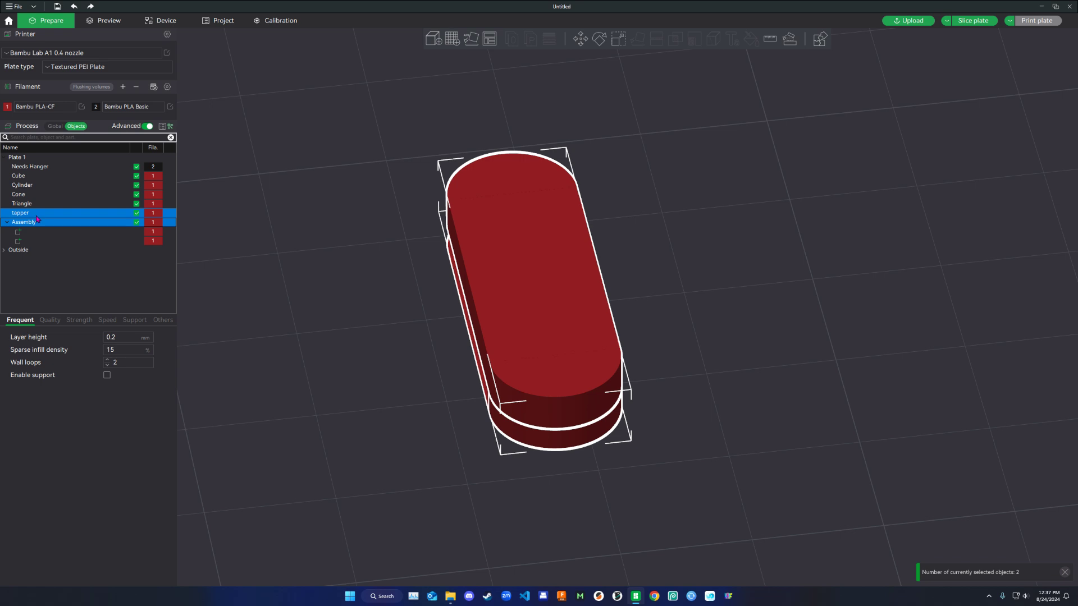
right_click(37, 219)
left_click(90, 233)
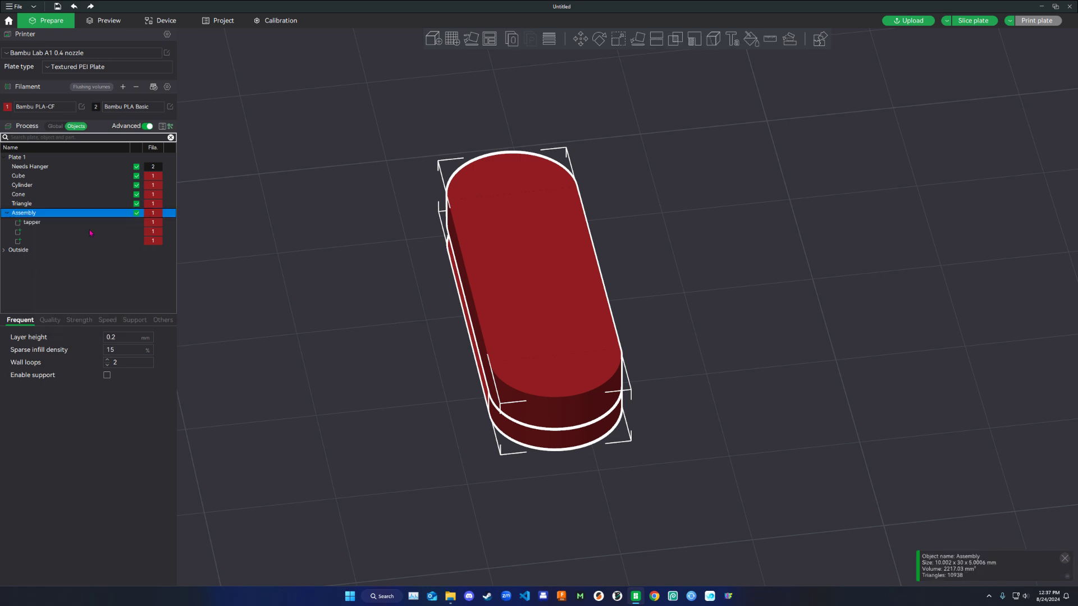
left_click(386, 331)
- Raise the tapper part of the assembly to Z position 6 mm so it sits on top of the cavity
left_click_drag(413, 406, 416, 378)
scroll(416, 378, "down", 2)
scroll(416, 377, "up", 2)
right_click_drag(416, 378, 245, 318)
left_click(37, 224)
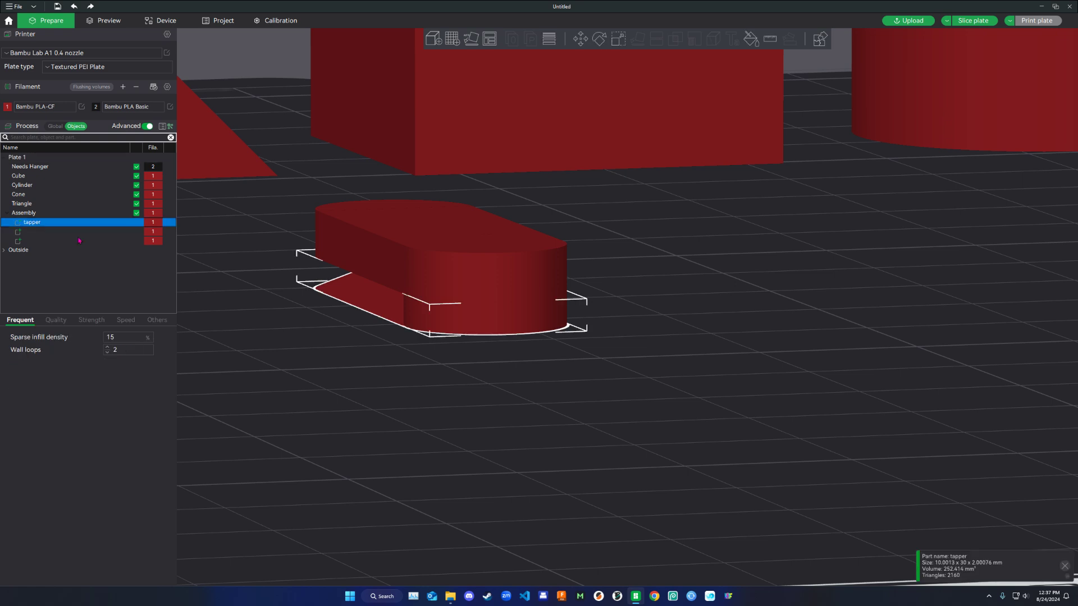
left_click(581, 42)
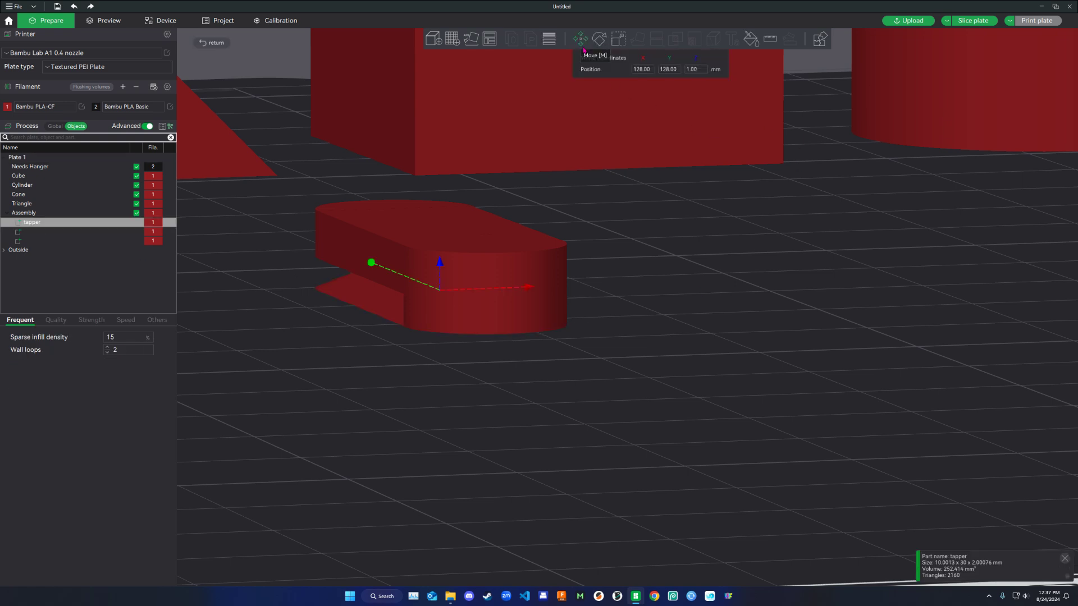
left_click_drag(679, 285, 694, 288)
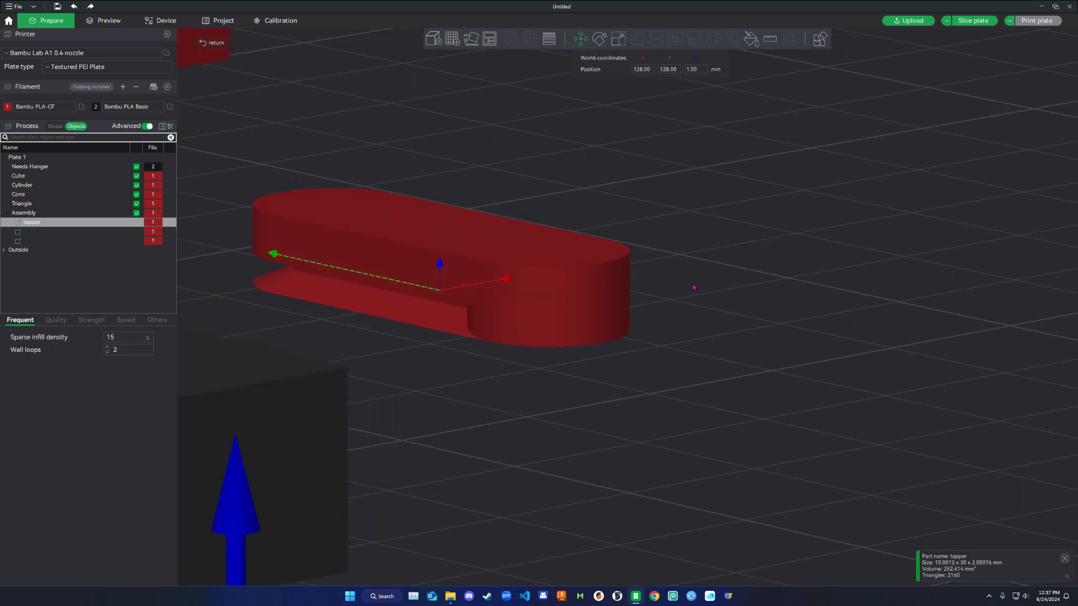
left_click(695, 72)
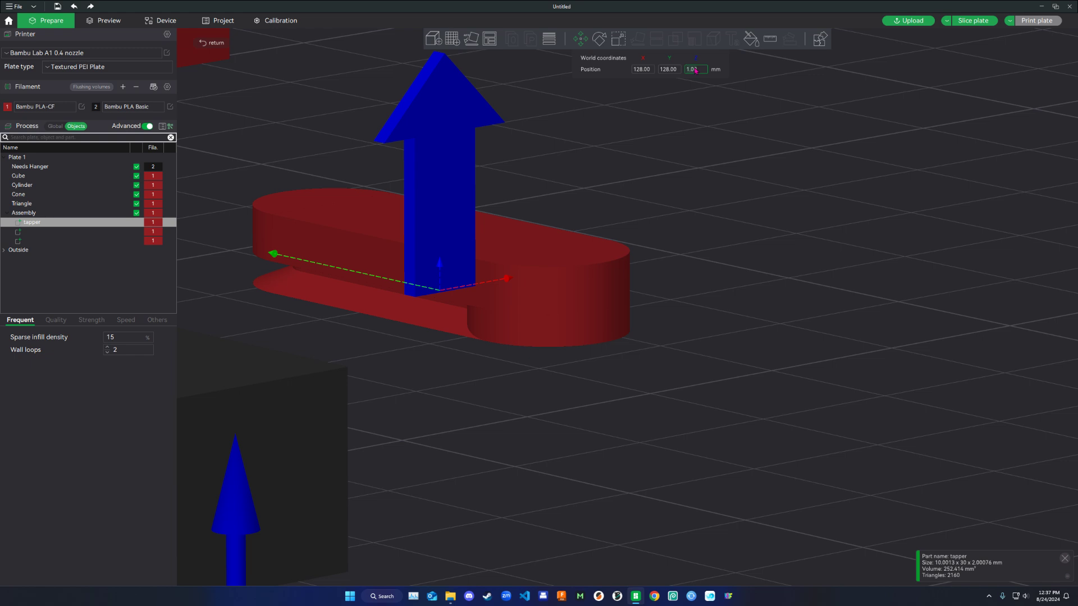
type("6")
key("Return")
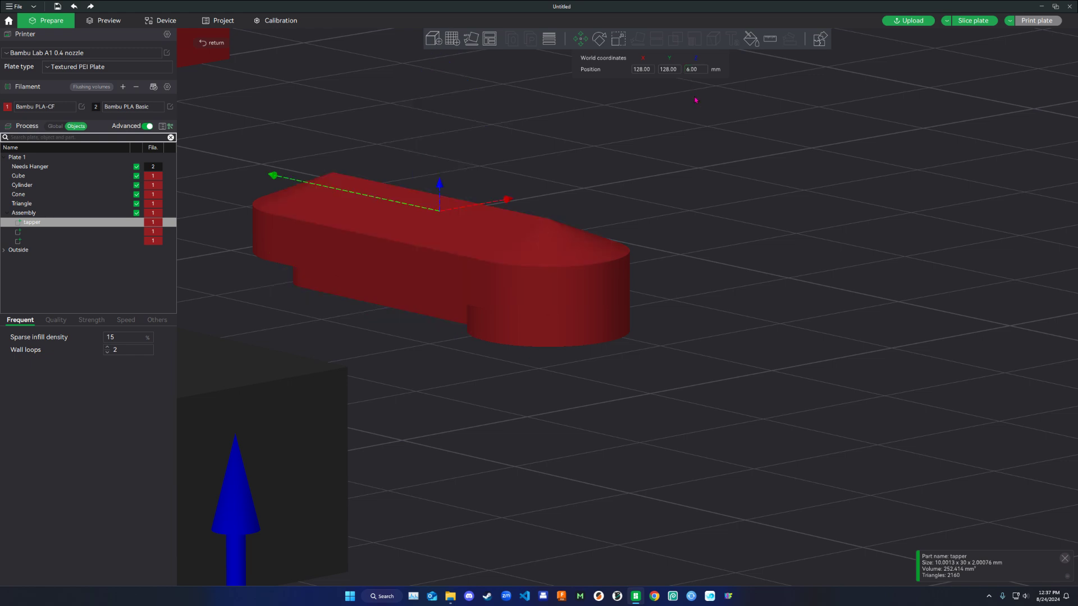
left_click(766, 260)
- Combine the three parts of the keyhole assembly into a single mesh with Mesh boolean
left_click_drag(765, 260, 696, 317)
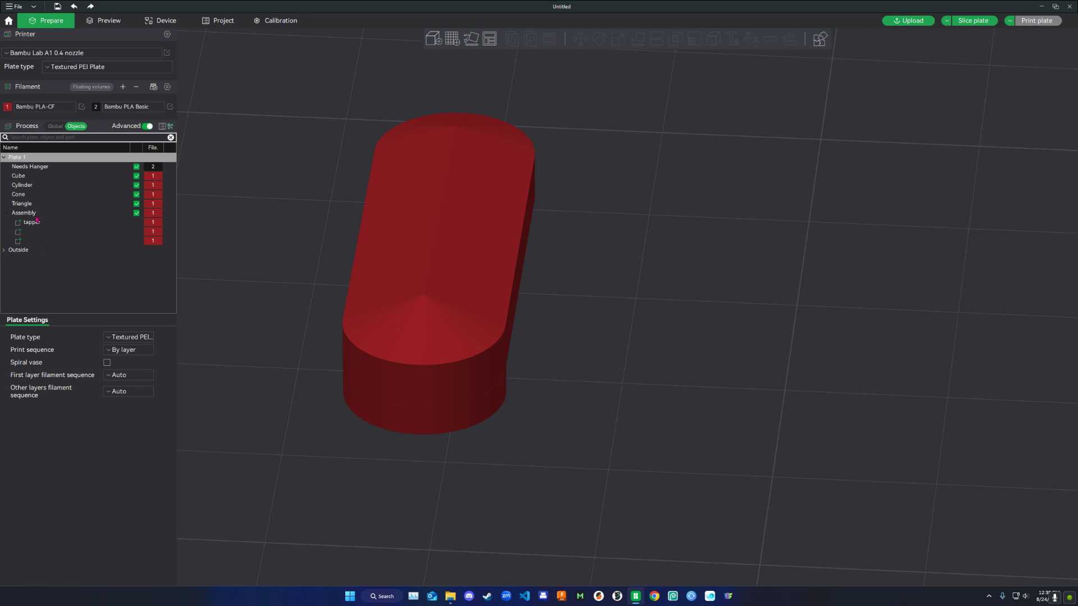
right_click(402, 225)
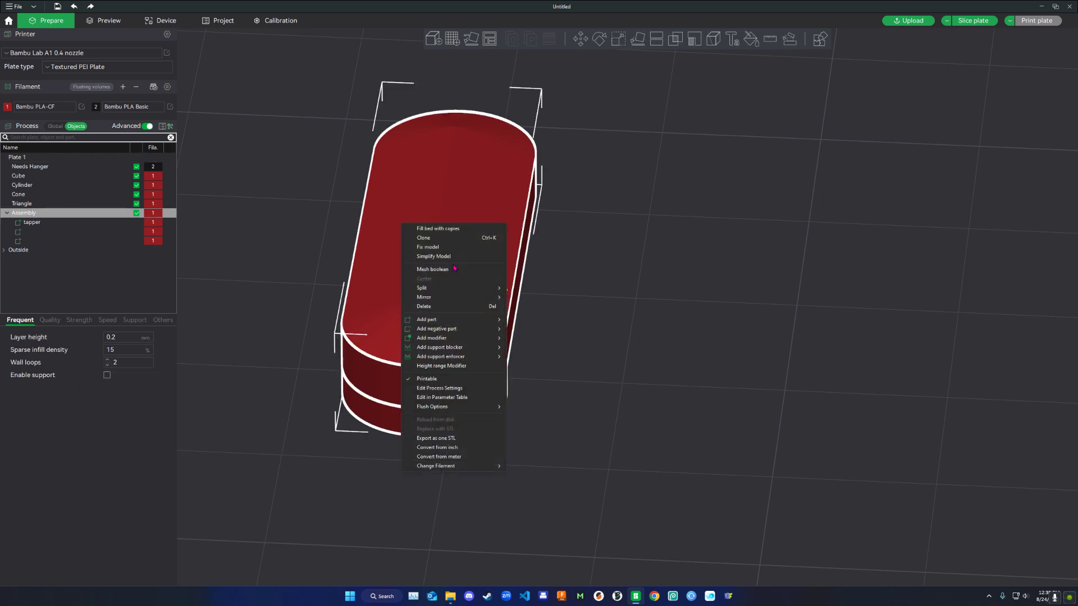
left_click(433, 269)
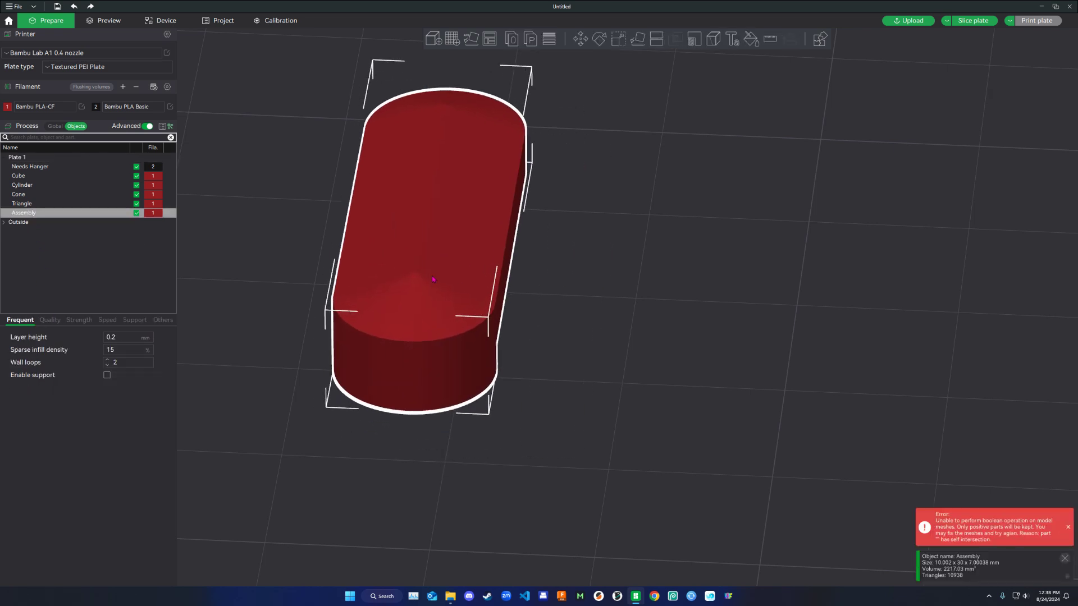
left_click_drag(432, 279, 443, 279)
left_click(587, 333)
- Center the Needs Hanger block on the plate, and center the keyhole assembly inside it
scroll(595, 338, "down", 5)
left_click_drag(618, 356, 565, 390)
left_click_drag(520, 213, 523, 292)
left_click(562, 368)
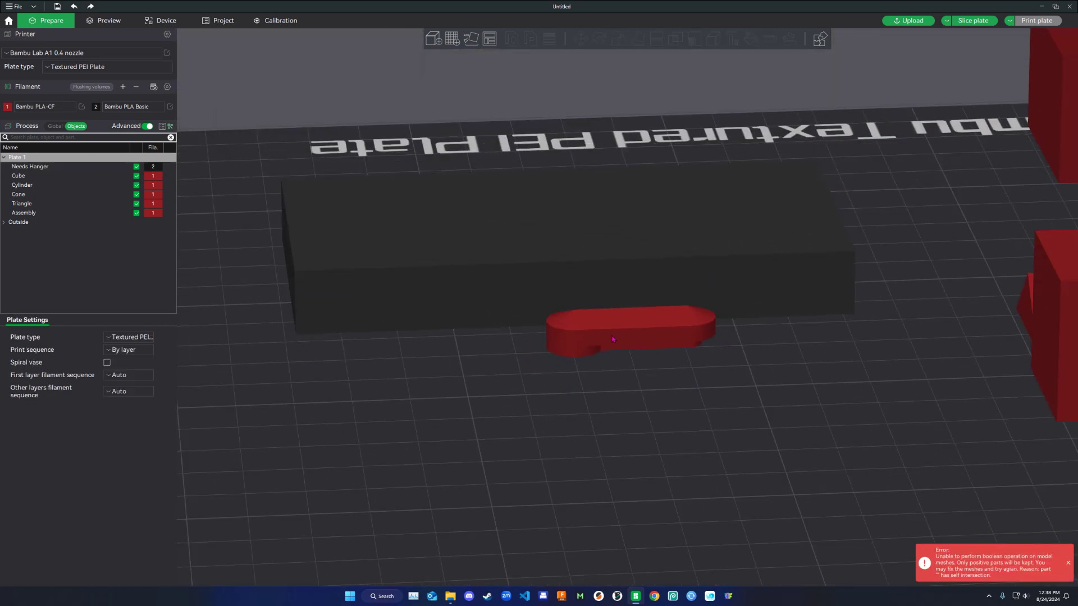
left_click_drag(611, 340, 670, 214)
right_click(707, 163)
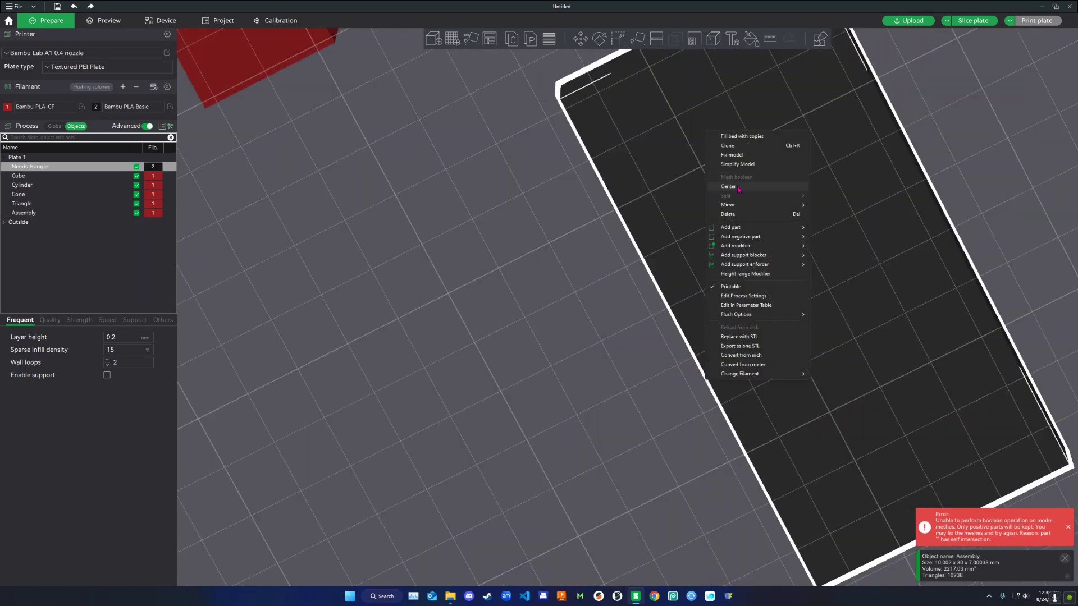
left_click_drag(712, 186, 556, 265)
right_click(753, 165)
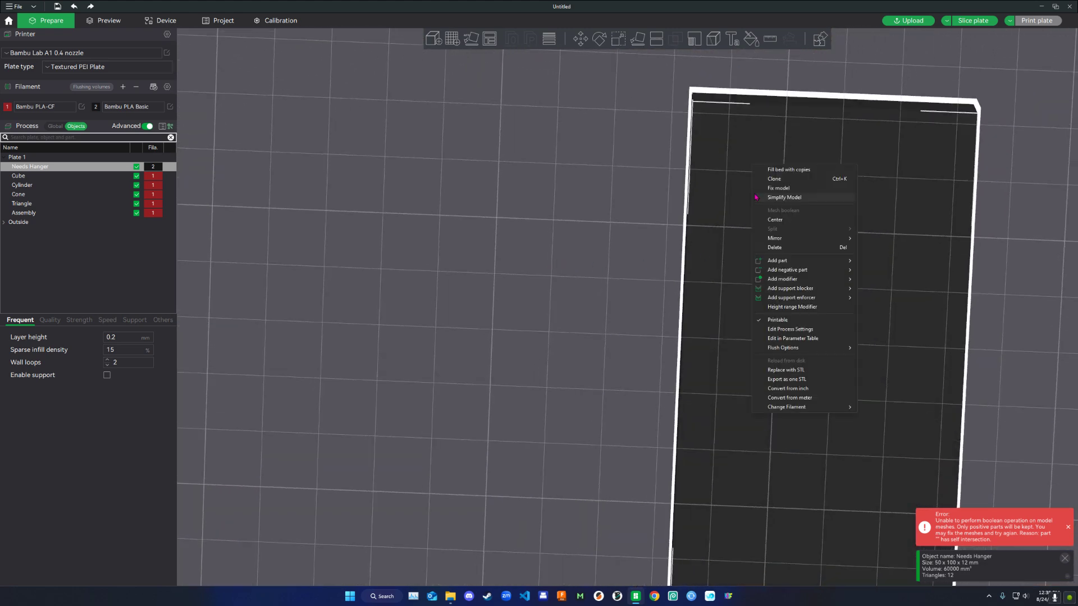
left_click(784, 221)
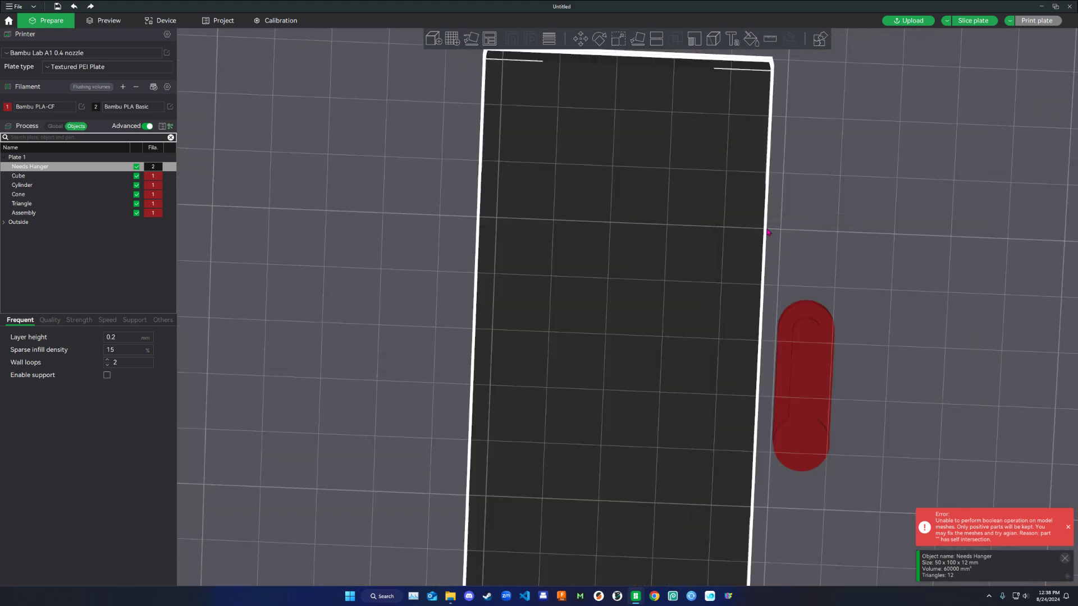
right_click(812, 356)
left_click(845, 382)
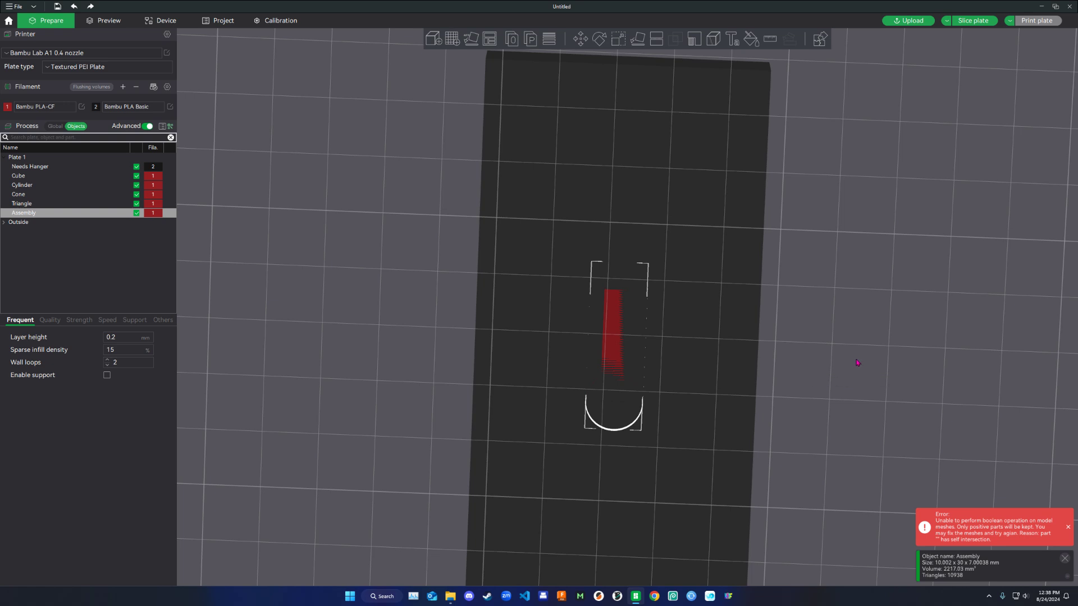
- Move the keyhole assembly along Y towards the end of the block, to about Y 156.77 mm
left_click_drag(846, 356, 537, 306)
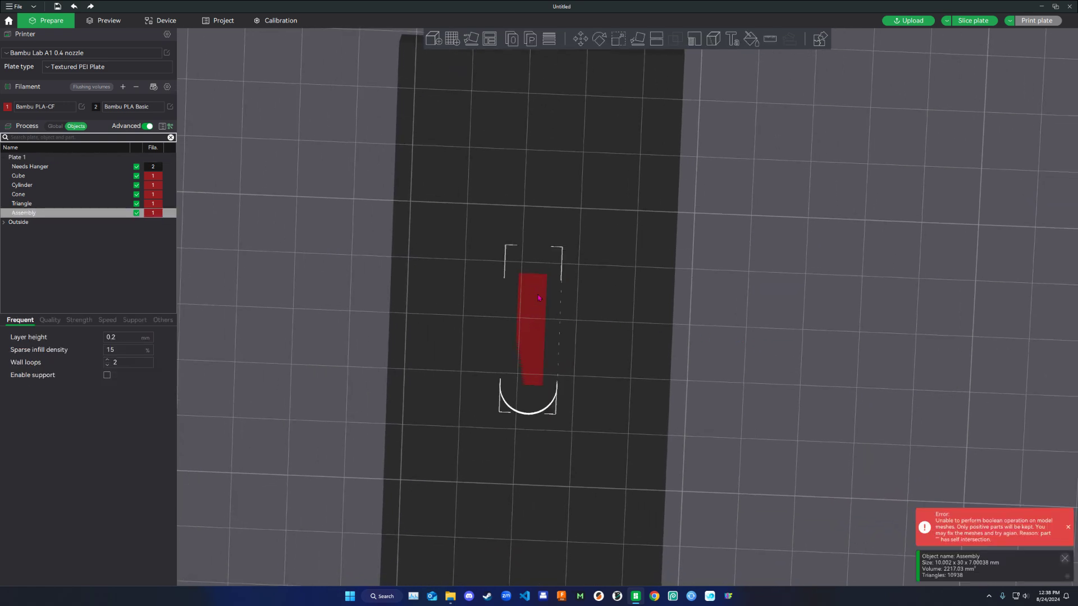
scroll(361, 210, "down", 2)
right_click_drag(579, 306, 531, 319)
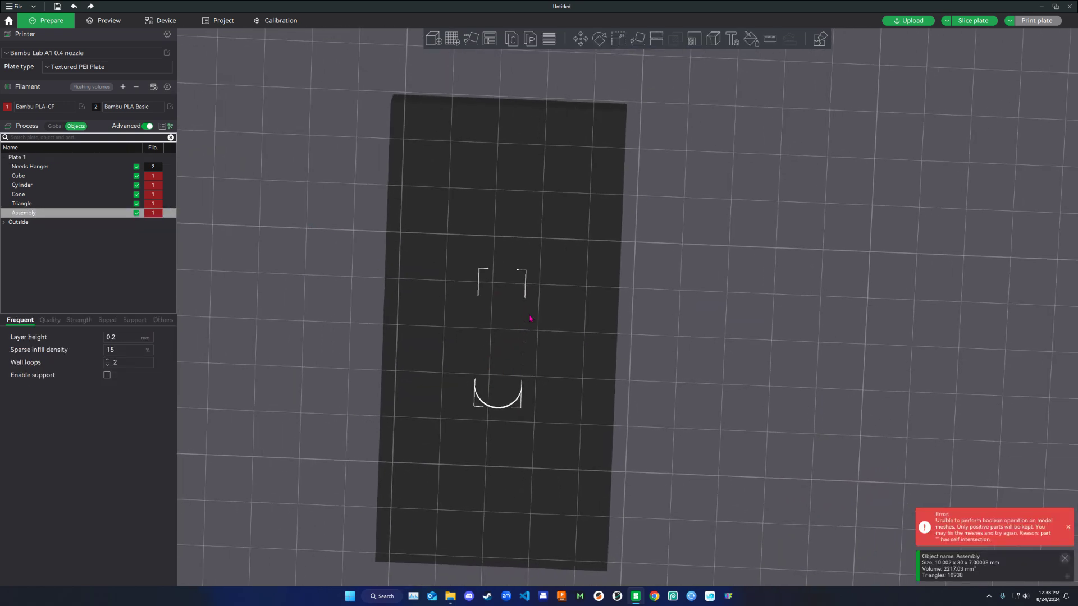
left_click(580, 39)
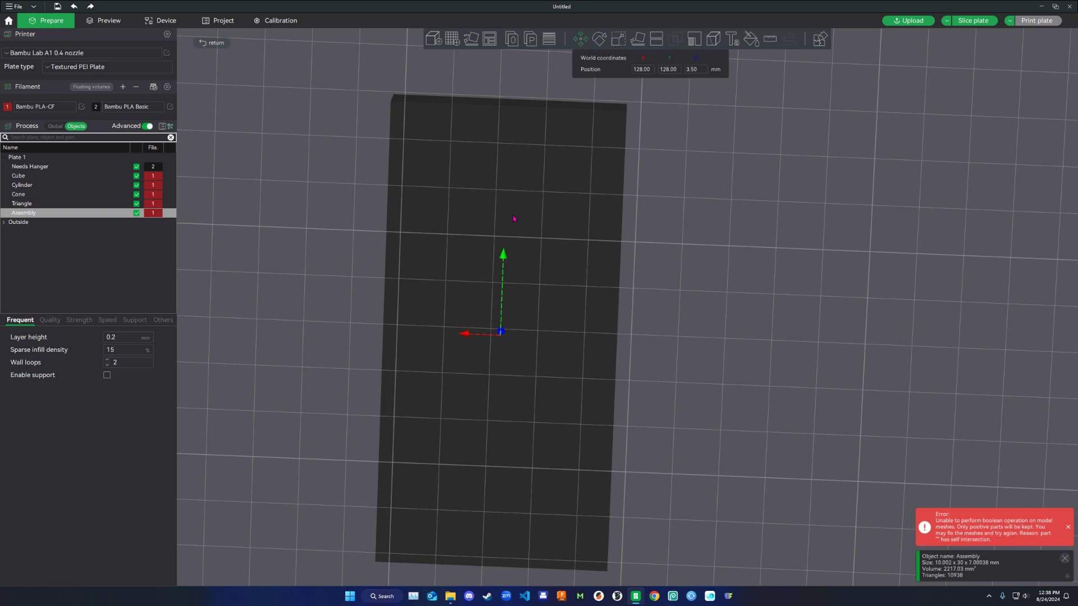
left_click_drag(503, 255, 514, 126)
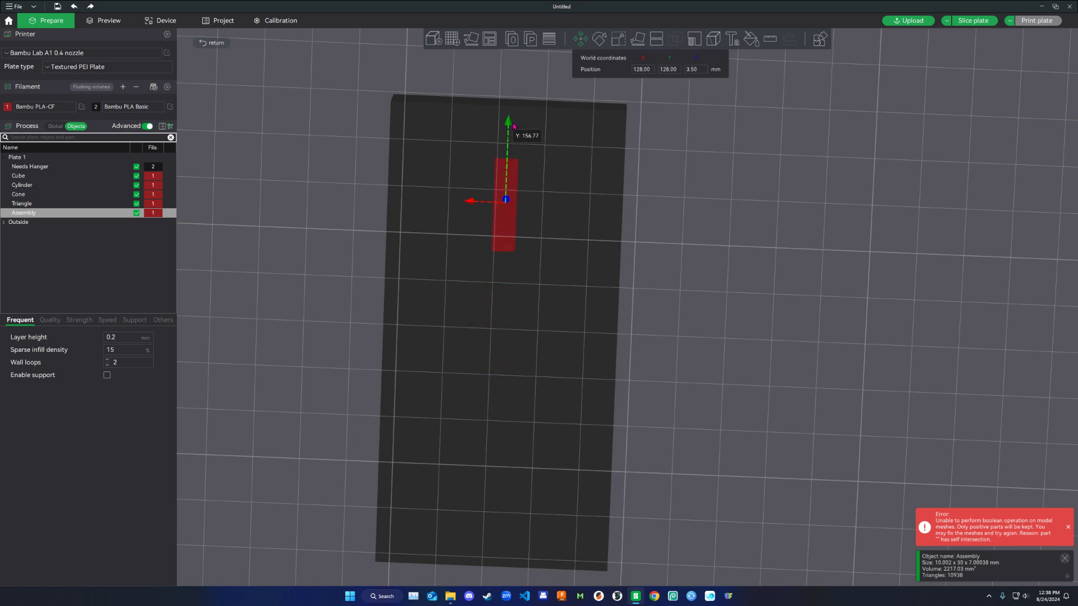
left_click(640, 226)
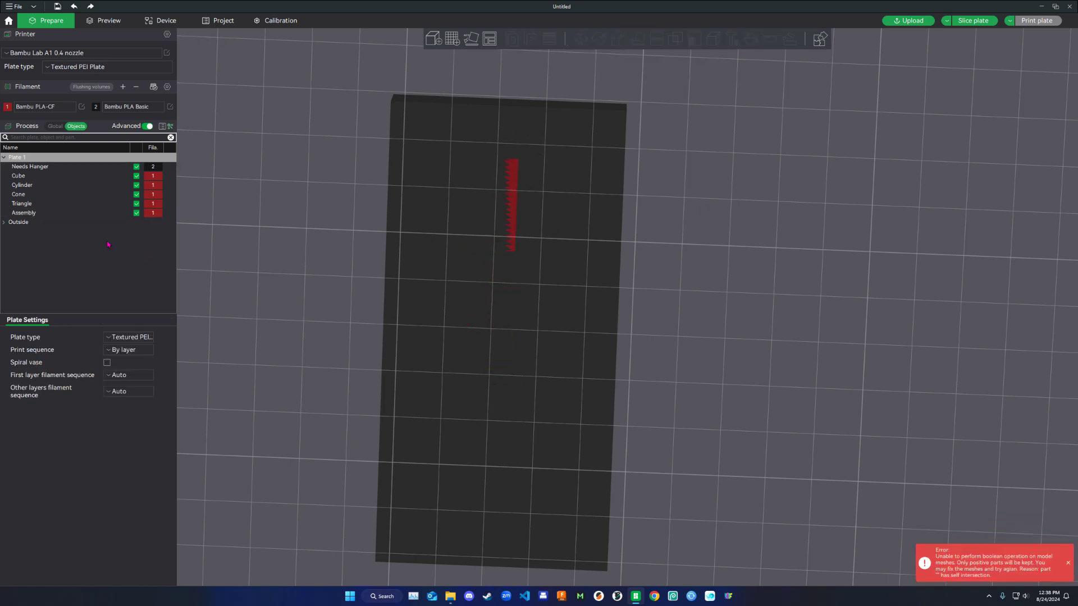
- Merge the Needs Hanger block and the keyhole assembly into one multi-part object
left_click(411, 216)
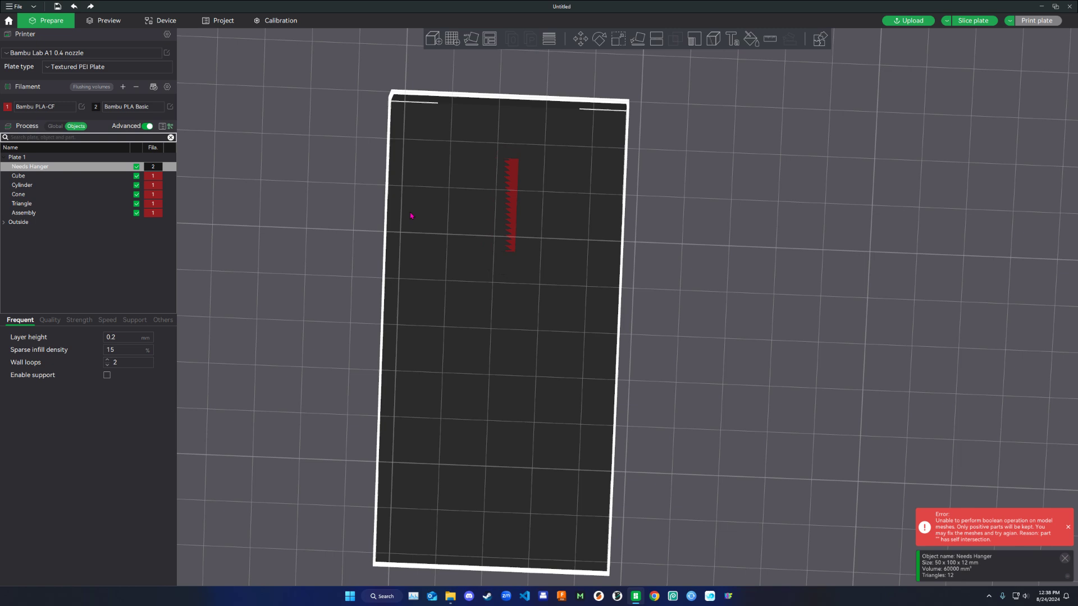
left_click(29, 213, "ctrl")
right_click(46, 215)
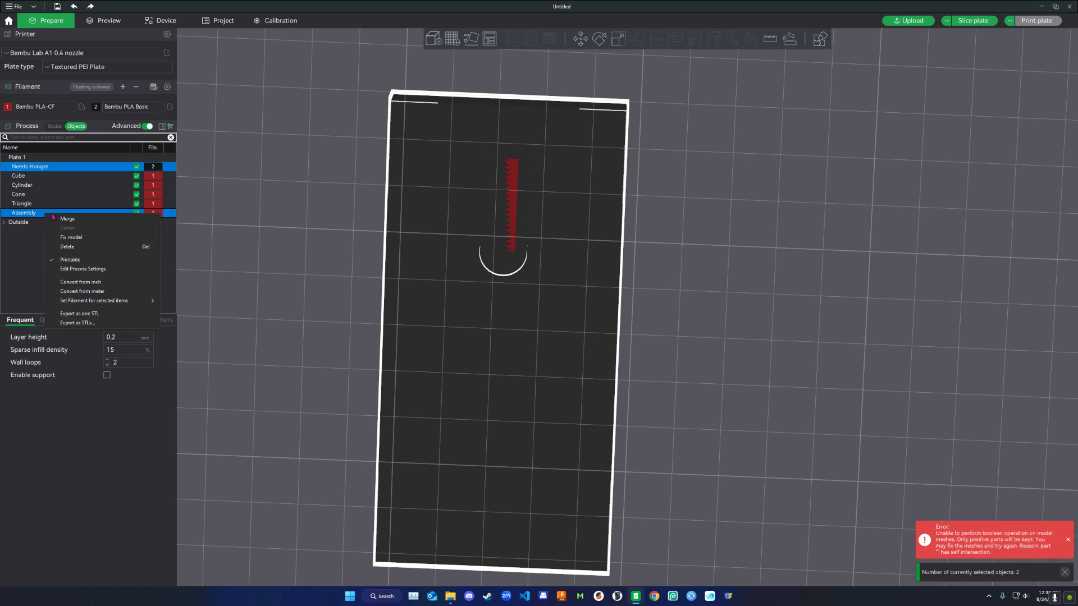
left_click(67, 219)
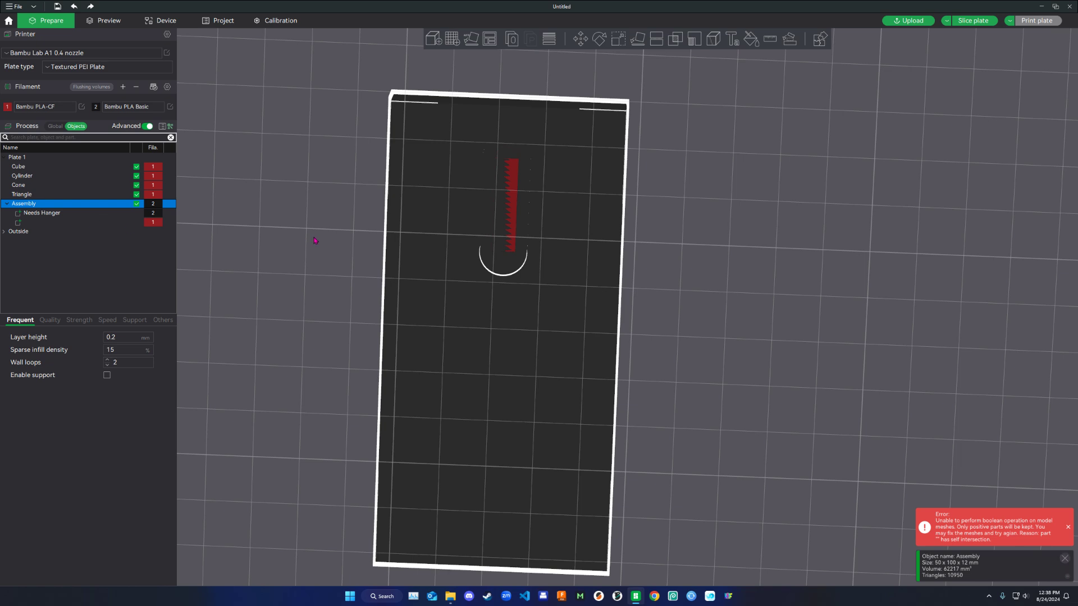
- Name the unnamed keyhole part of the merged assembly Hanger
left_click(67, 222)
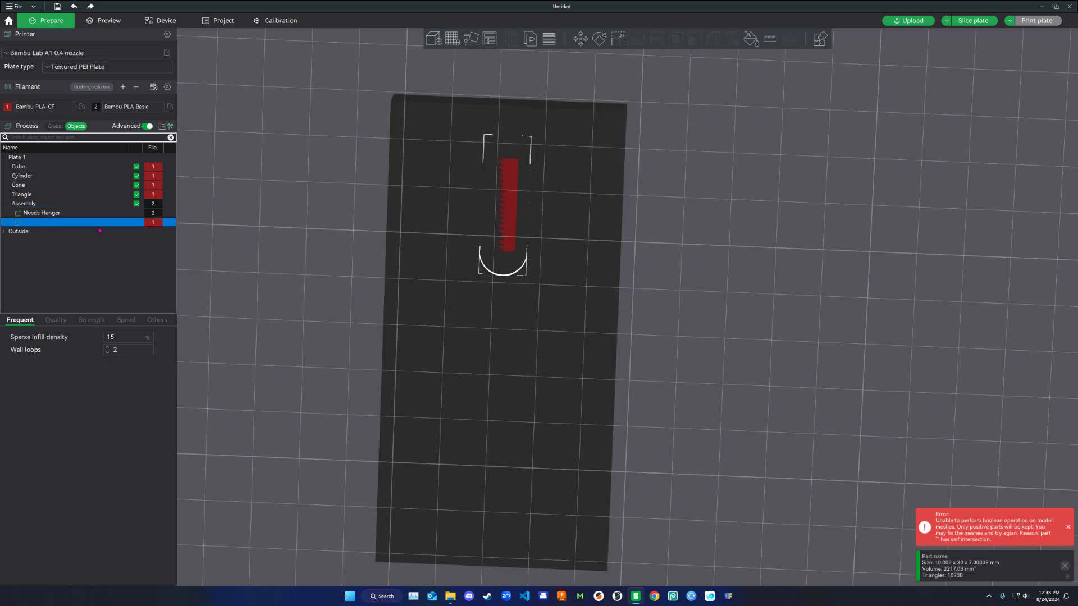
left_click(54, 255)
left_click(39, 224)
left_click(37, 224)
type("Hanger")
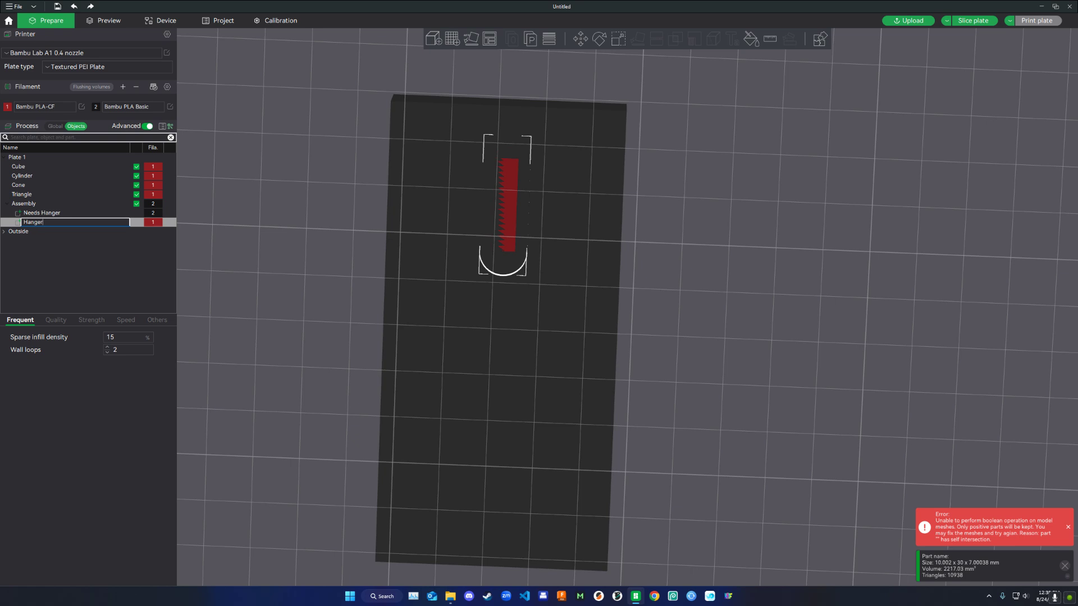
key("Return")
- Change the Hanger part's type to a negative part so it cuts into the block
right_click(38, 227)
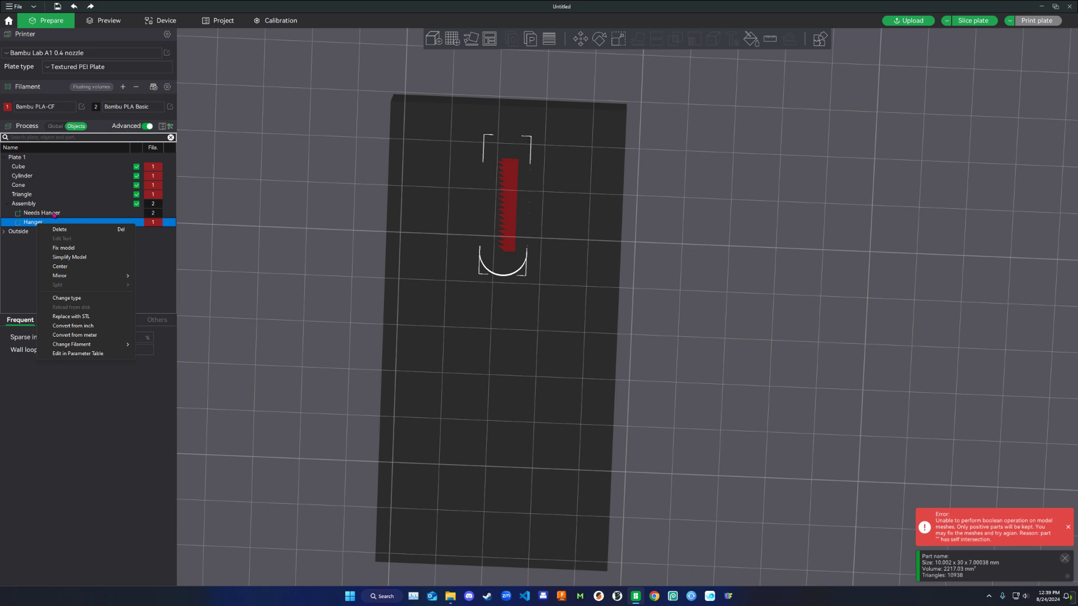
left_click(67, 298)
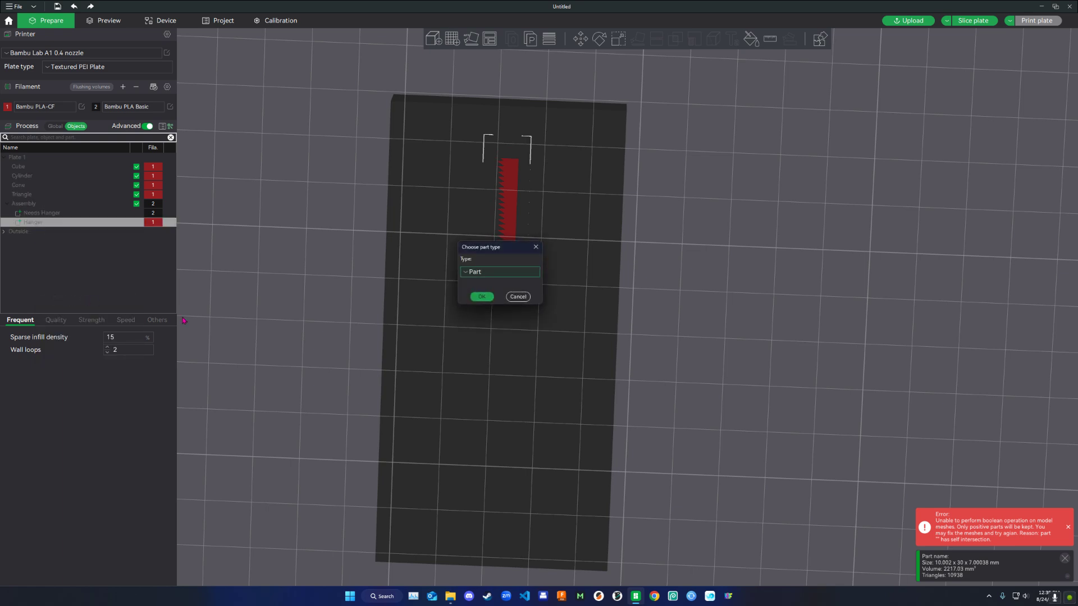
left_click(486, 273)
left_click(486, 284)
left_click(487, 298)
left_click(702, 271)
- Check the block from above and underneath, and slice the plate
left_click_drag(695, 234, 696, 341)
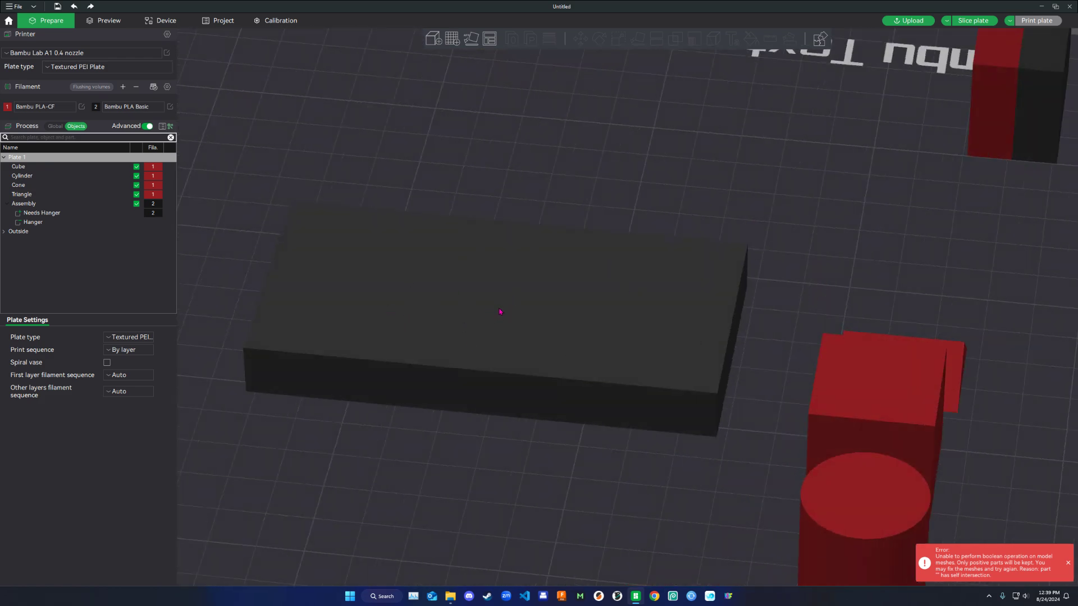
left_click_drag(867, 264, 651, 293)
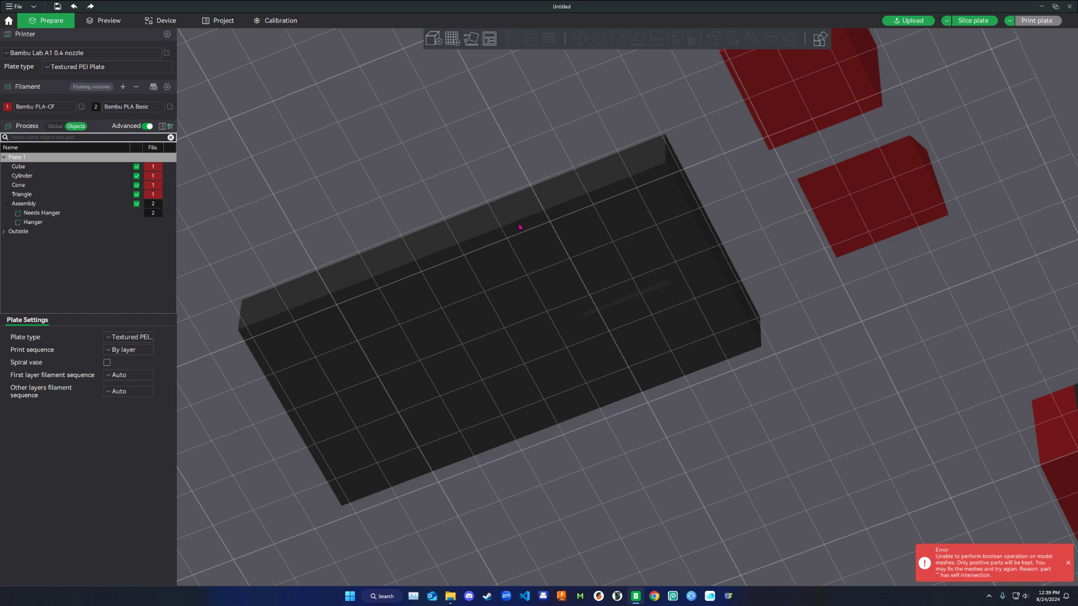
left_click_drag(799, 285, 612, 308)
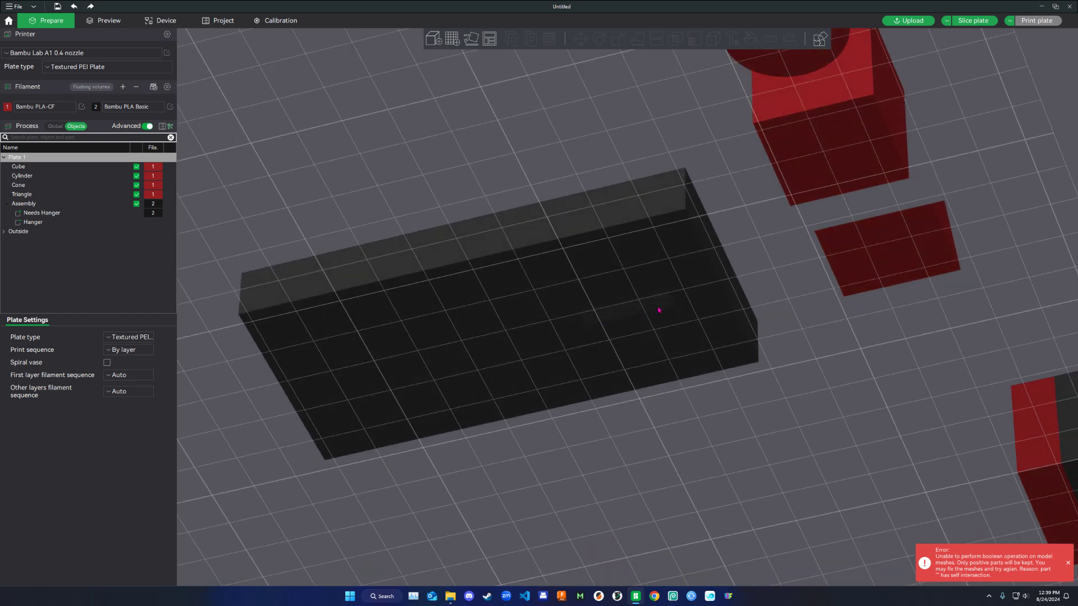
left_click_drag(736, 228, 699, 318)
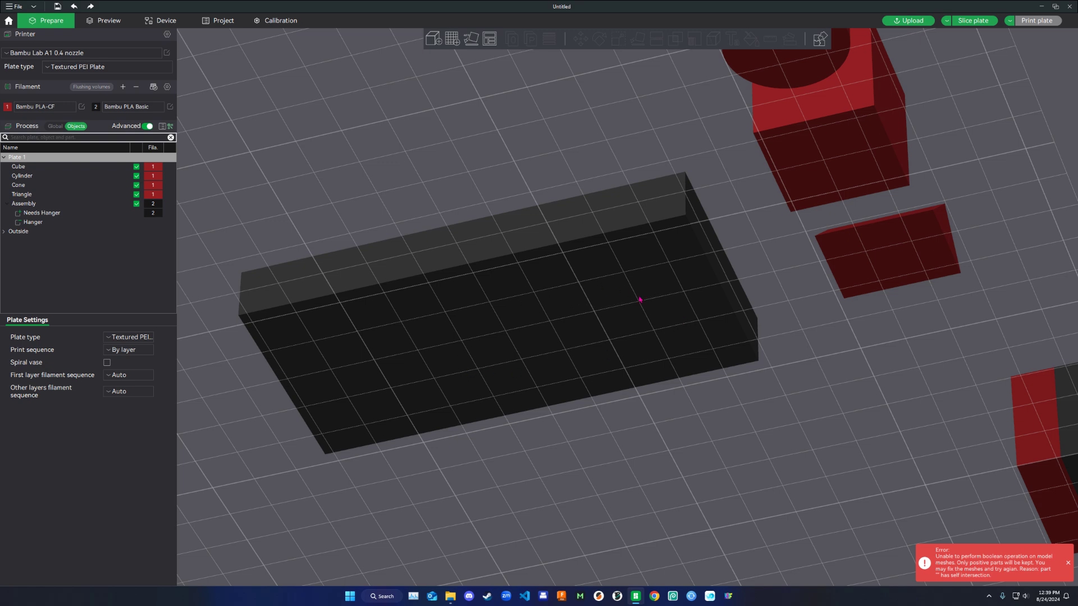
left_click_drag(745, 240, 759, 206)
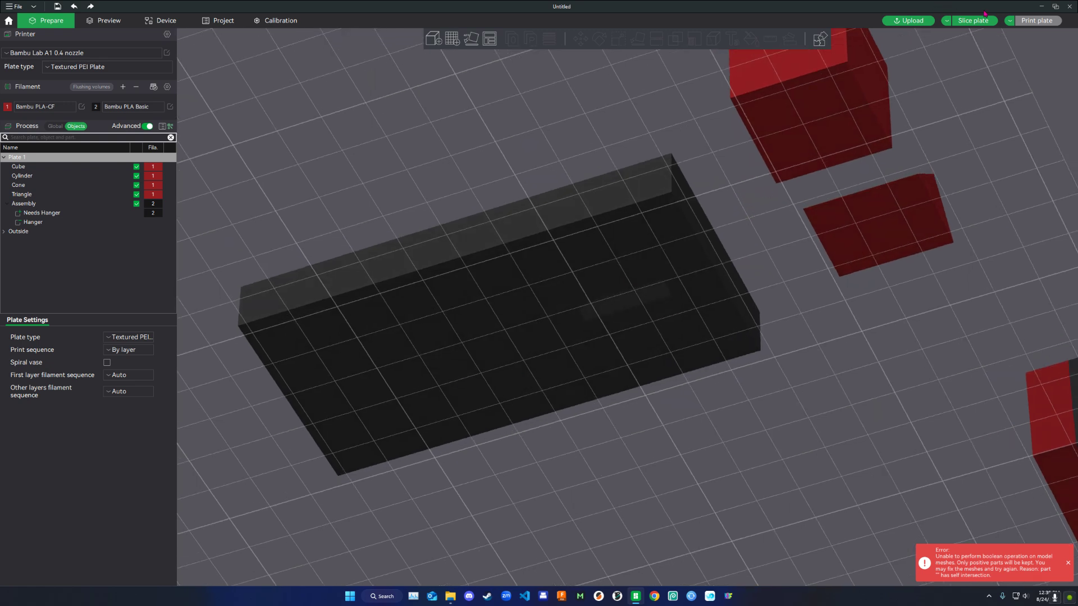
left_click(975, 21)
- Examine the sliced keyhole from underneath and lower the previewed layer range to look inside the block's cutout
scroll(813, 330, "up", 10)
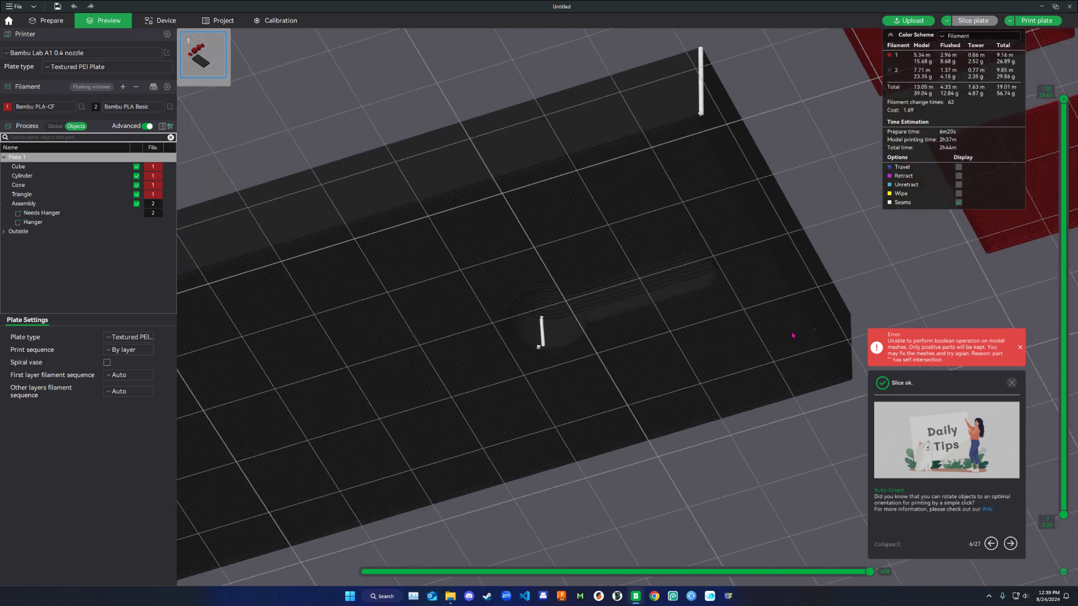
left_click_drag(988, 276, 721, 258)
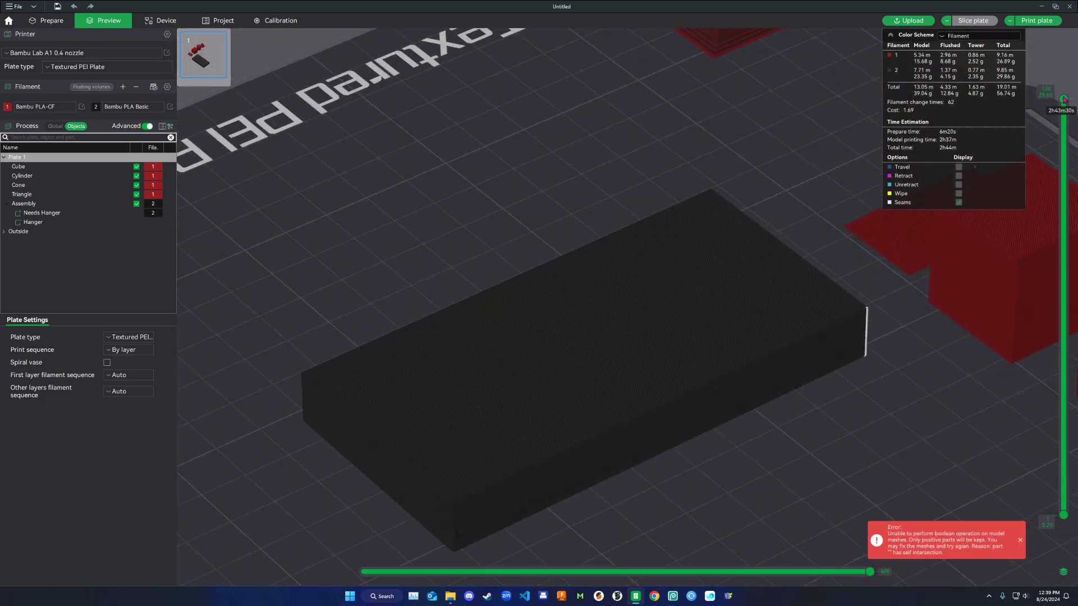
left_click_drag(1064, 99, 896, 454)
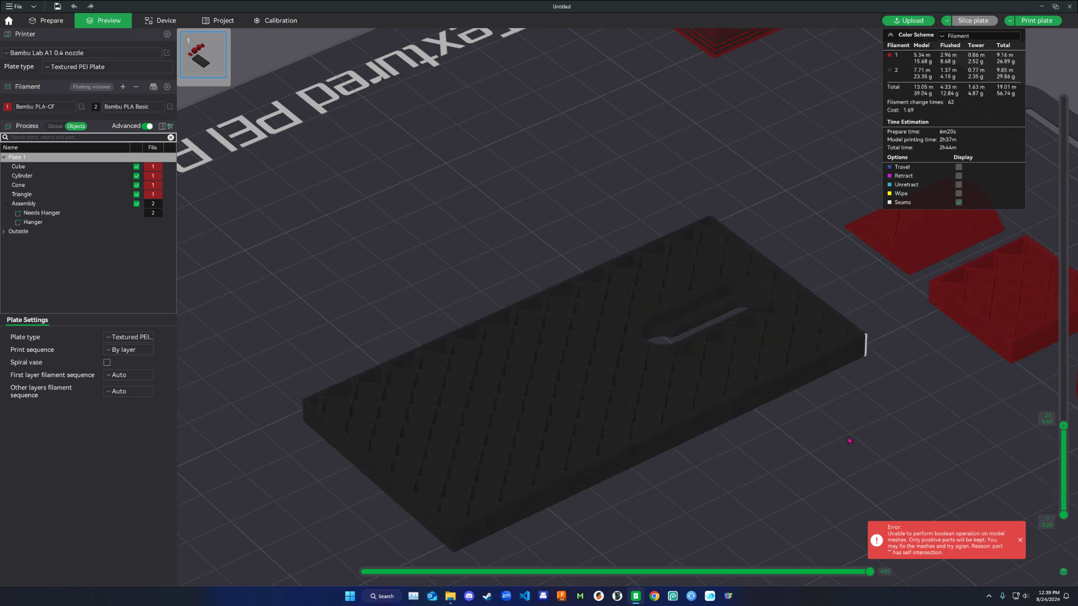